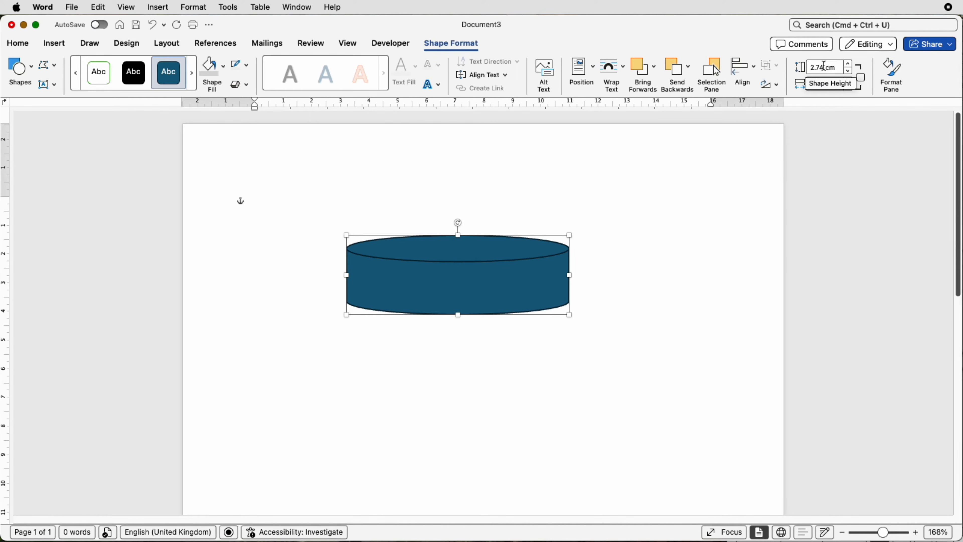
Step: Set the cylinder shape's height to 3.8 cm and its width to 6.2 cm
drag(825, 67, 809, 69)
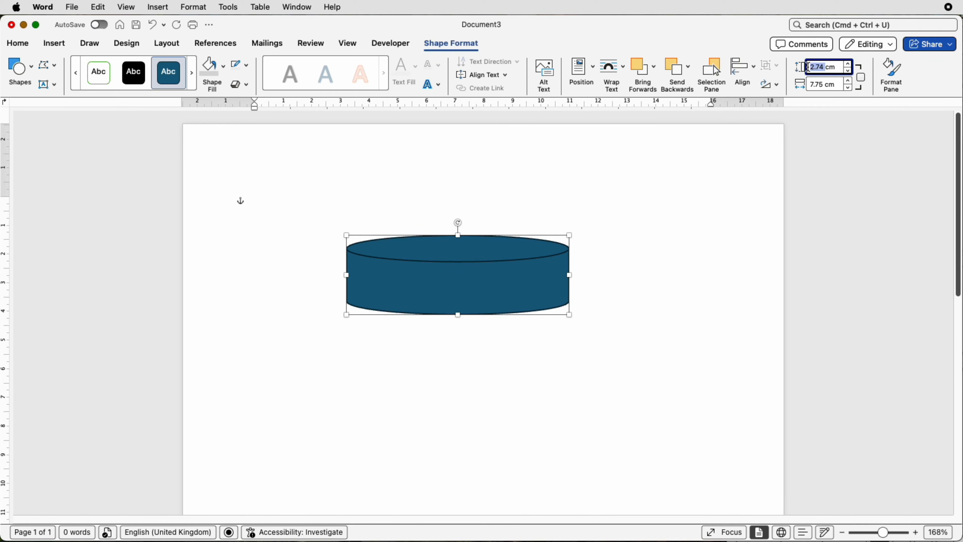
text(3)
click(825, 83)
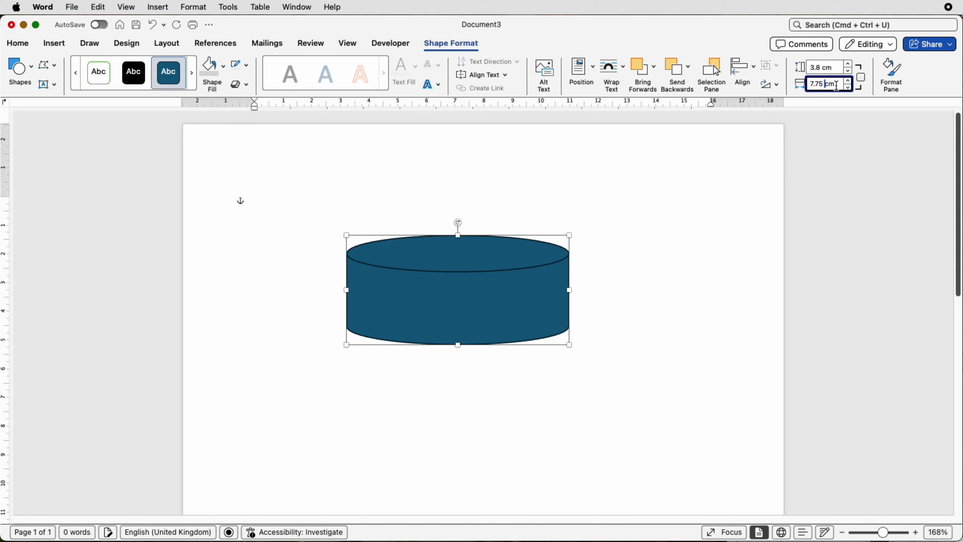
drag(840, 83, 806, 89)
text(6.2)
key(Return)
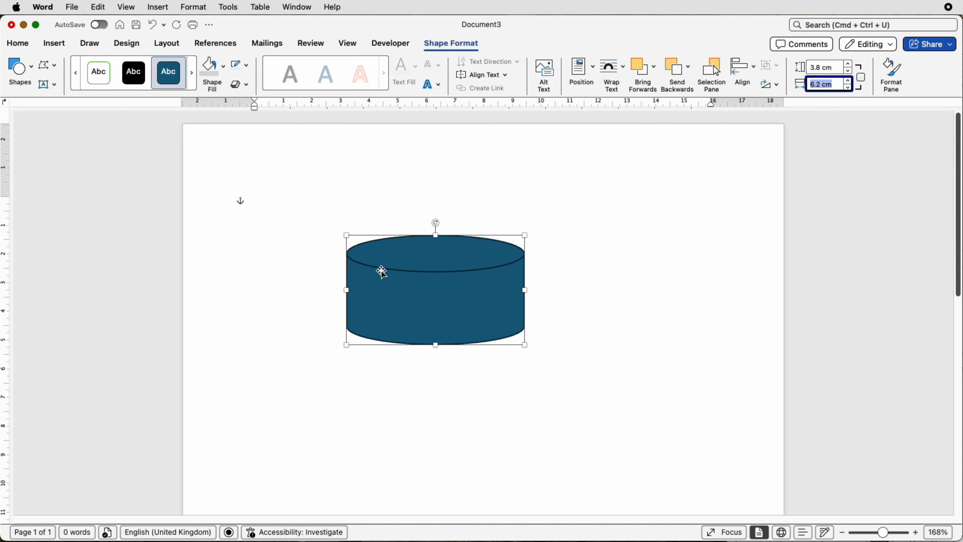
click(568, 267)
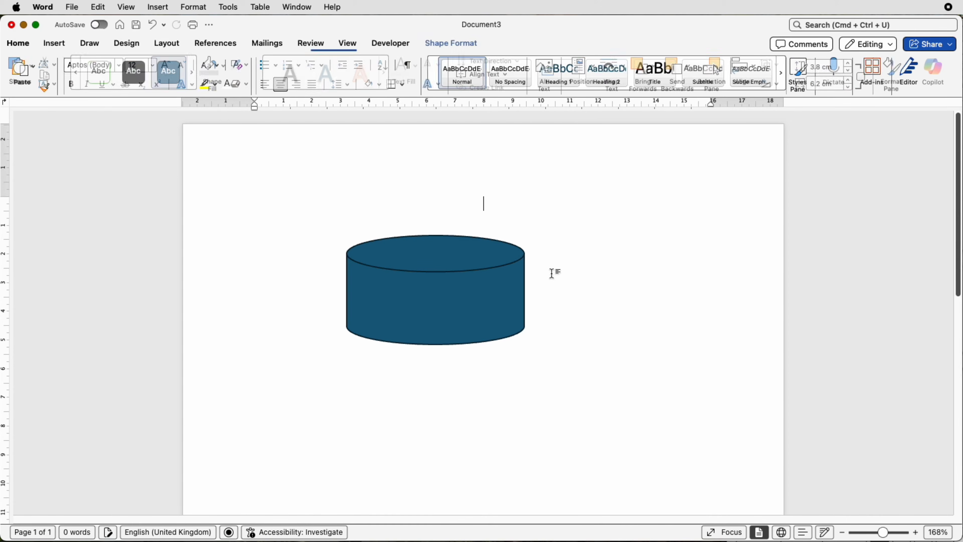
Step: Give the cylinder a white outline with a weight of 6 pt
click(362, 275)
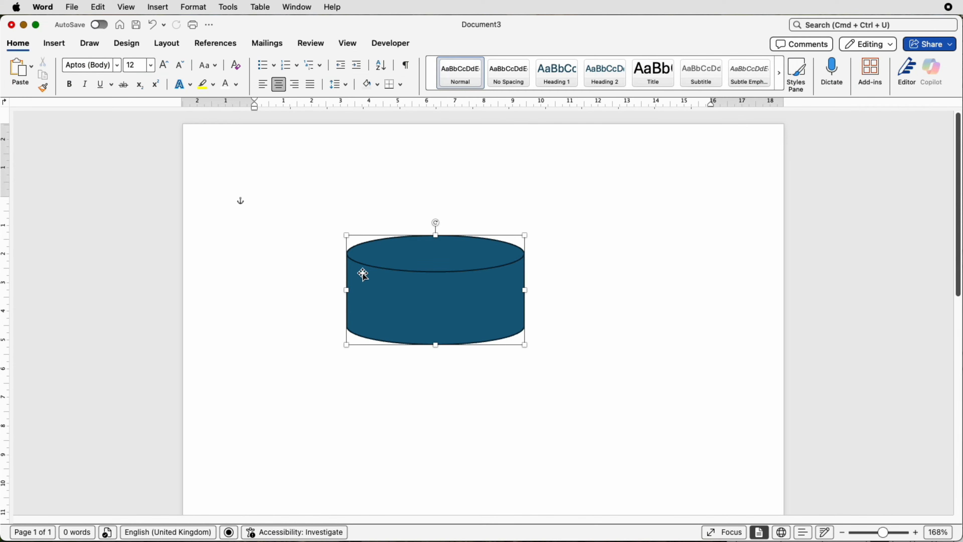
click(247, 67)
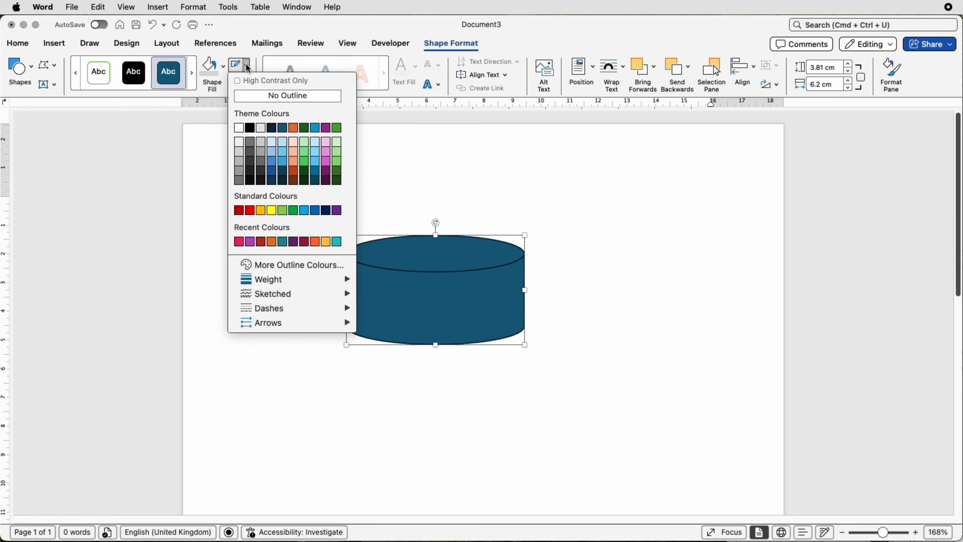
click(242, 128)
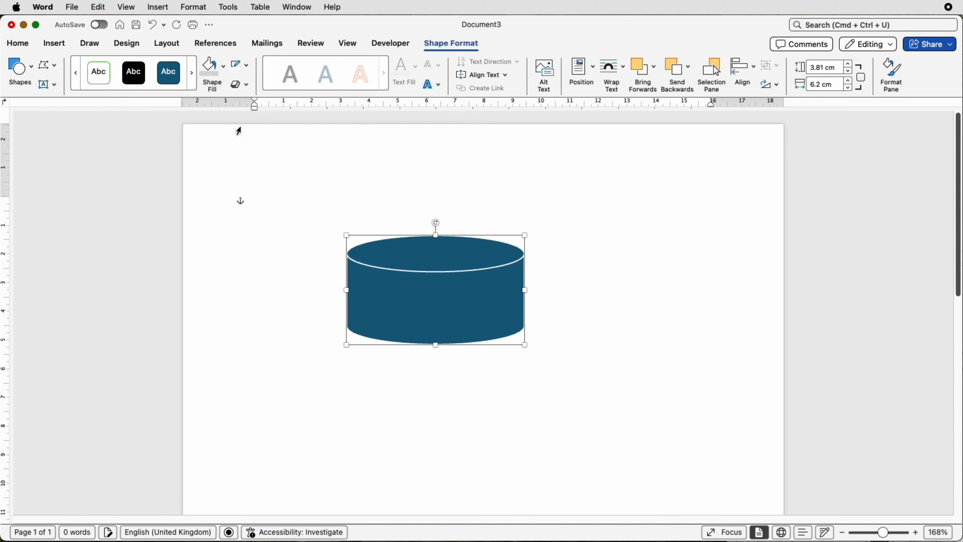
click(249, 68)
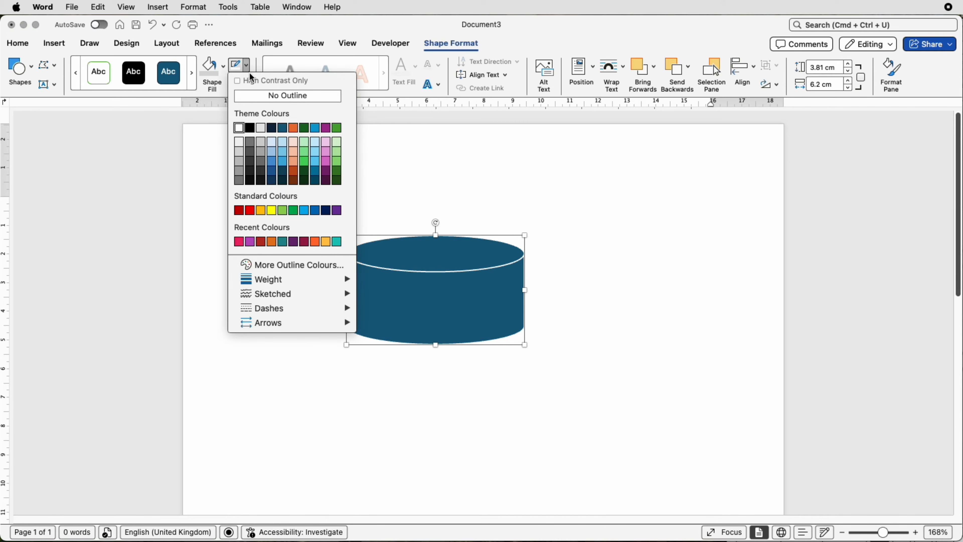
mouse_move(301, 283)
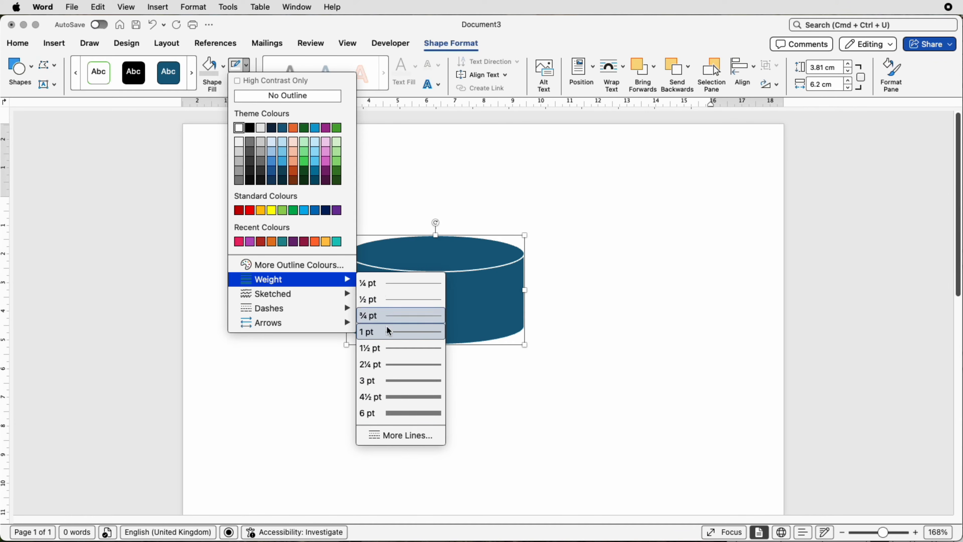
click(390, 412)
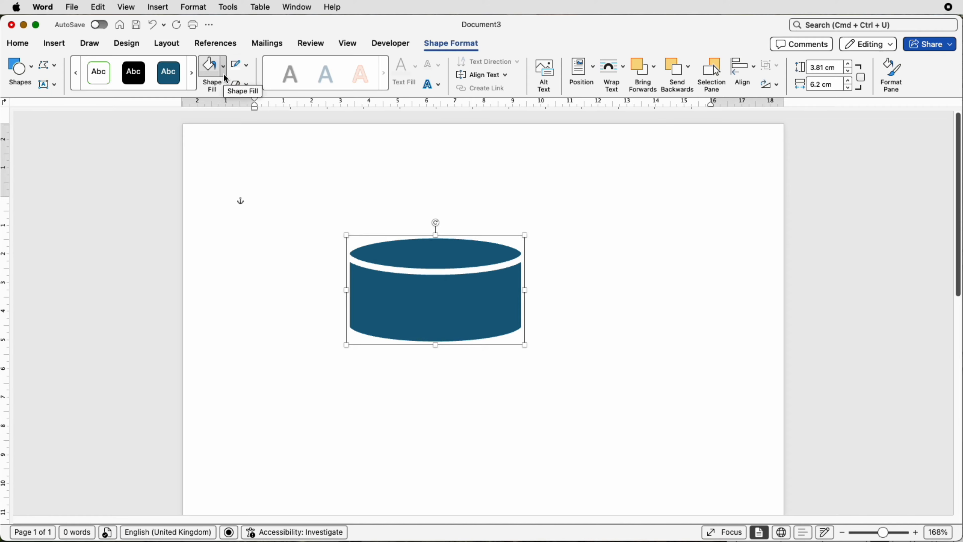
click(223, 67)
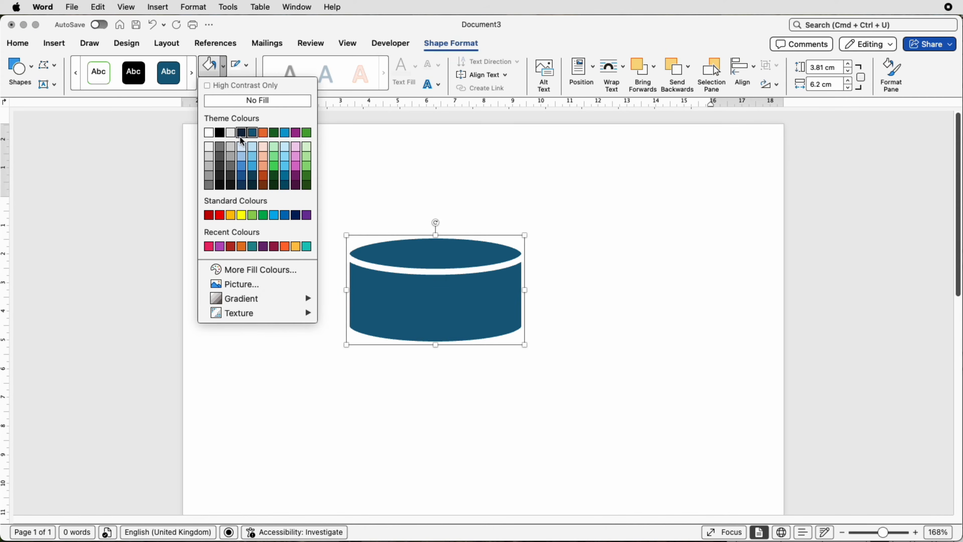
click(247, 270)
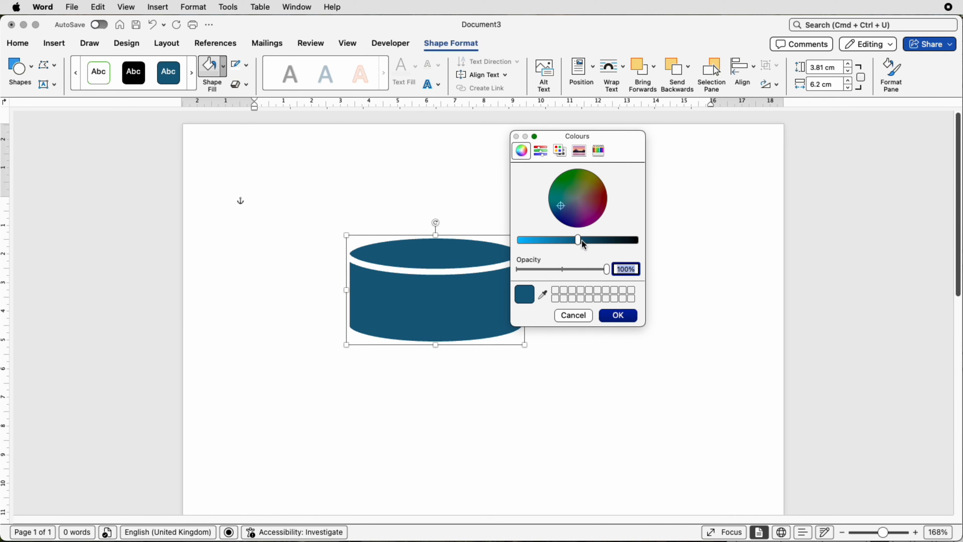
drag(581, 245, 512, 243)
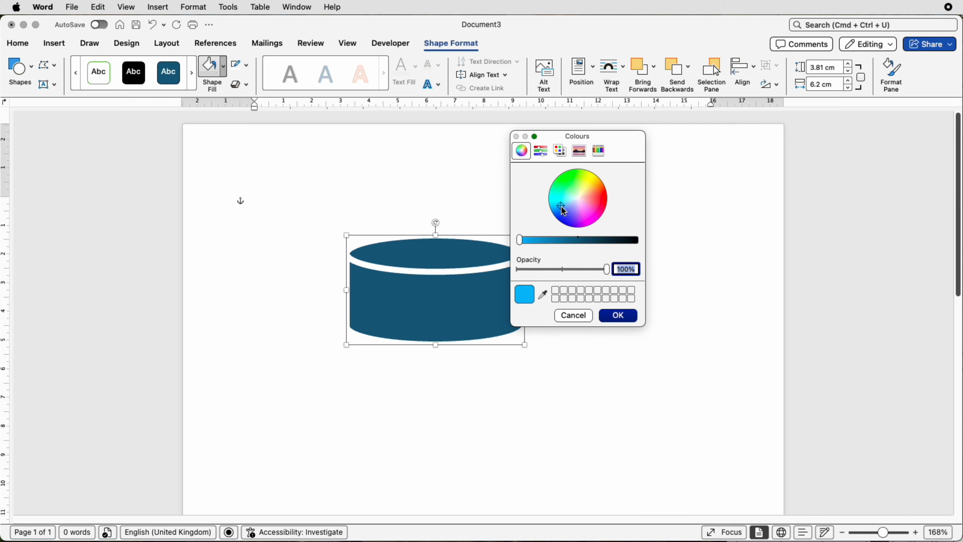
drag(563, 211, 592, 201)
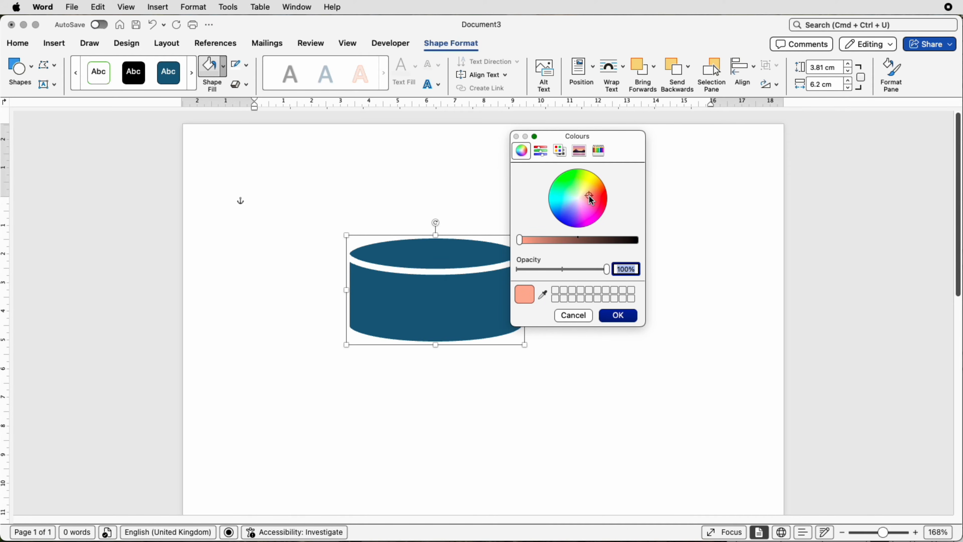
click(542, 152)
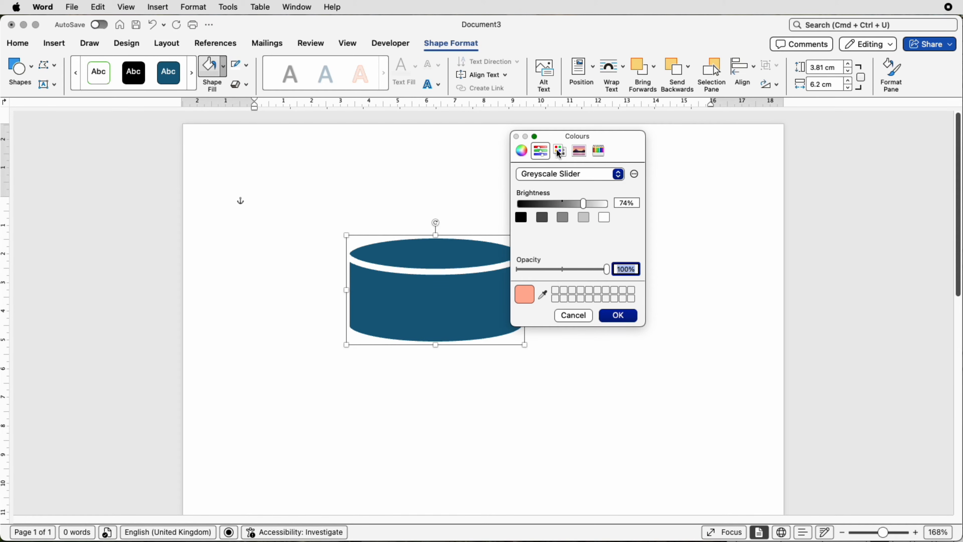
click(560, 151)
click(579, 151)
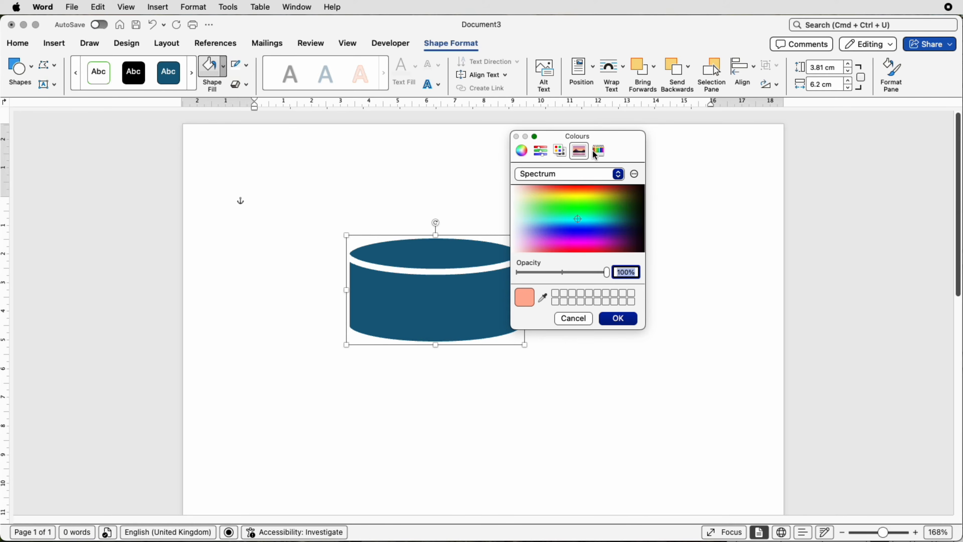
click(598, 151)
click(521, 151)
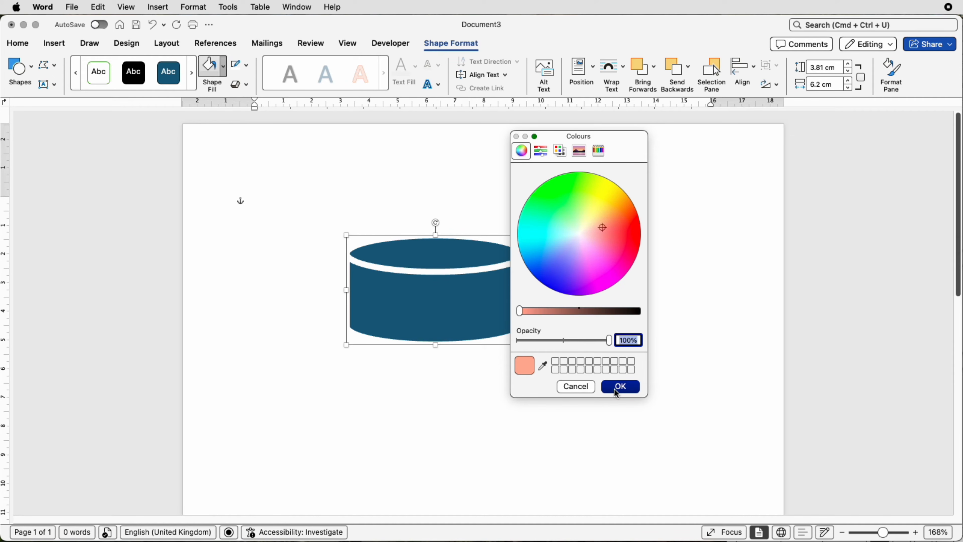
click(584, 390)
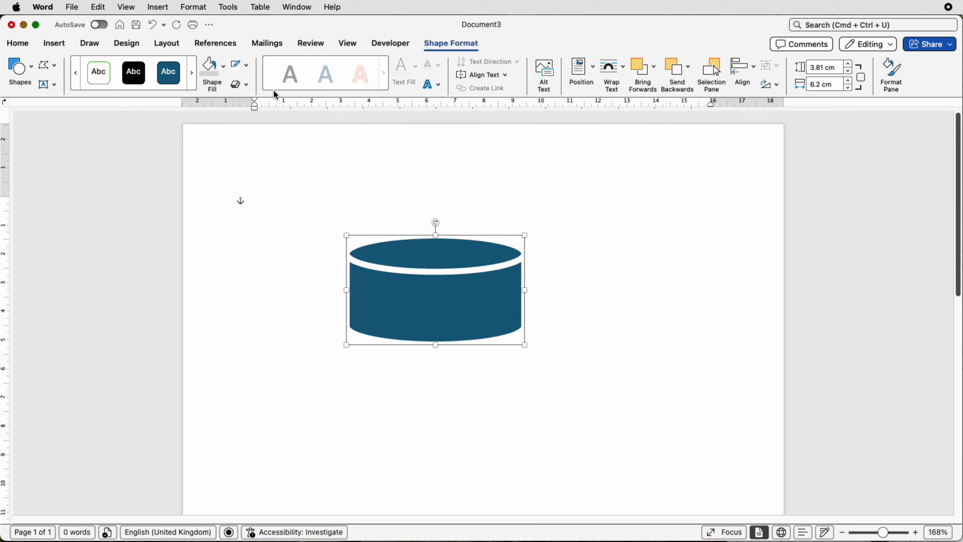
click(226, 72)
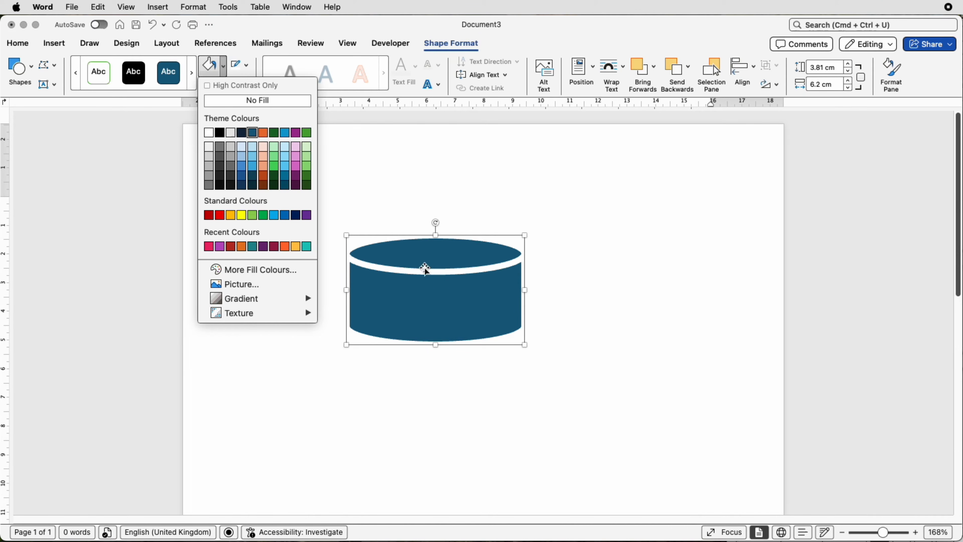
click(390, 187)
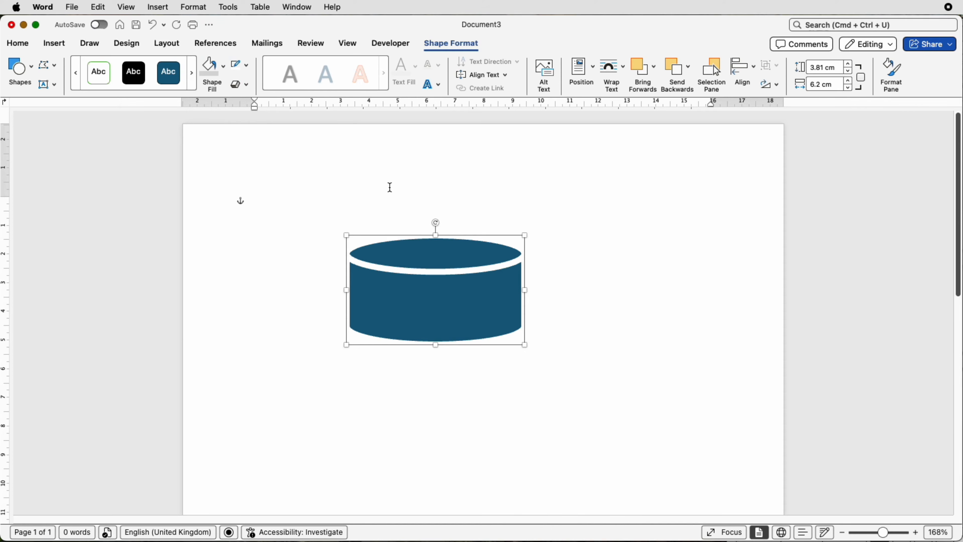
click(607, 312)
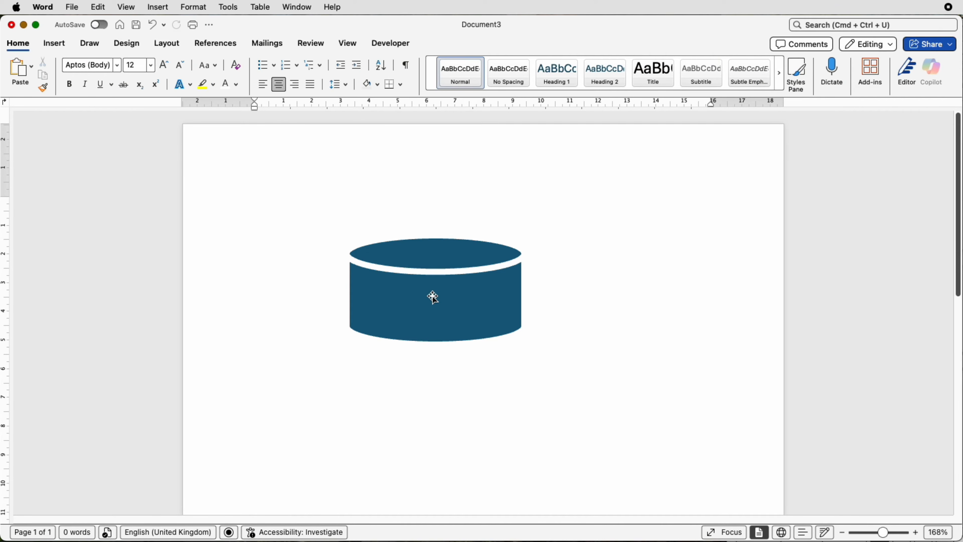
Step: Draw a text box about 2.44 cm wide and 1.68 cm high on the cylinder's front and enter "1" in it
click(54, 44)
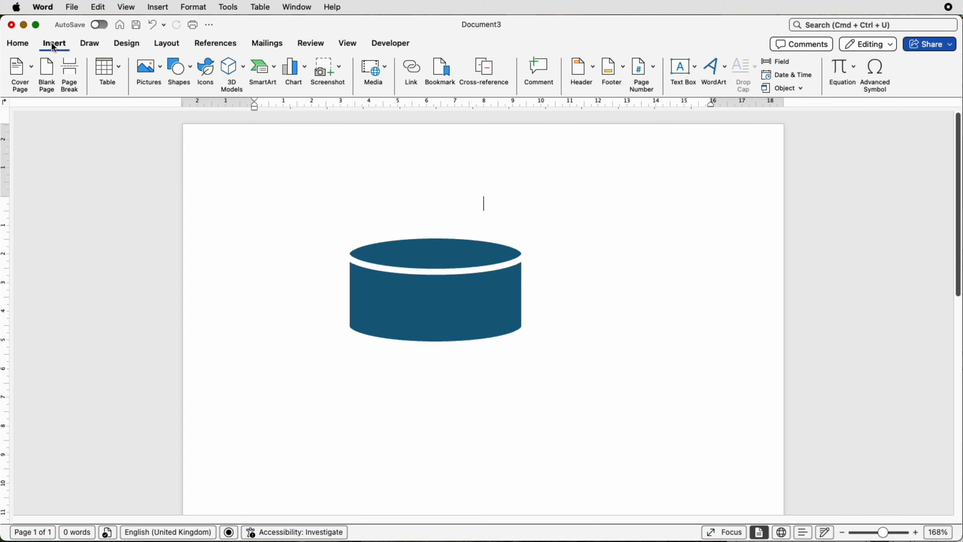
click(696, 72)
click(678, 103)
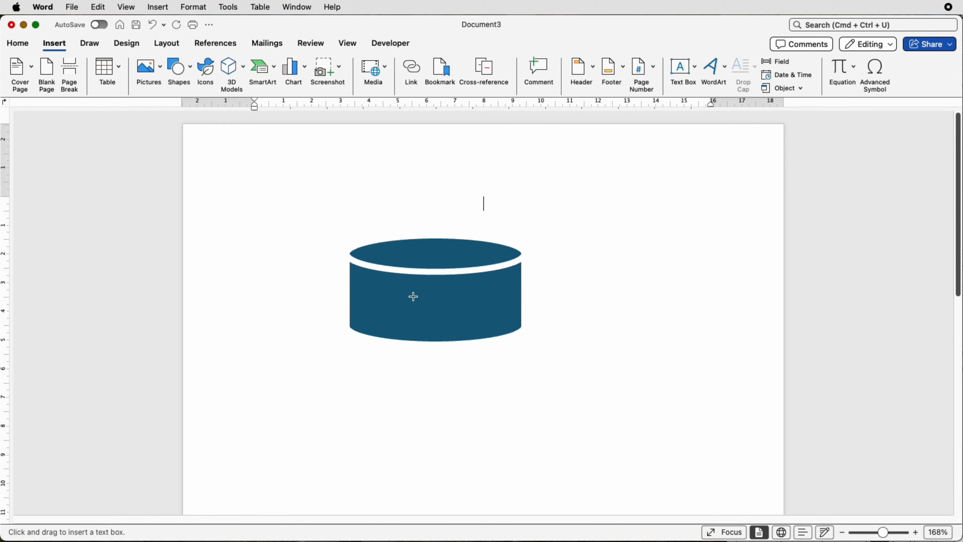
drag(407, 290, 478, 339)
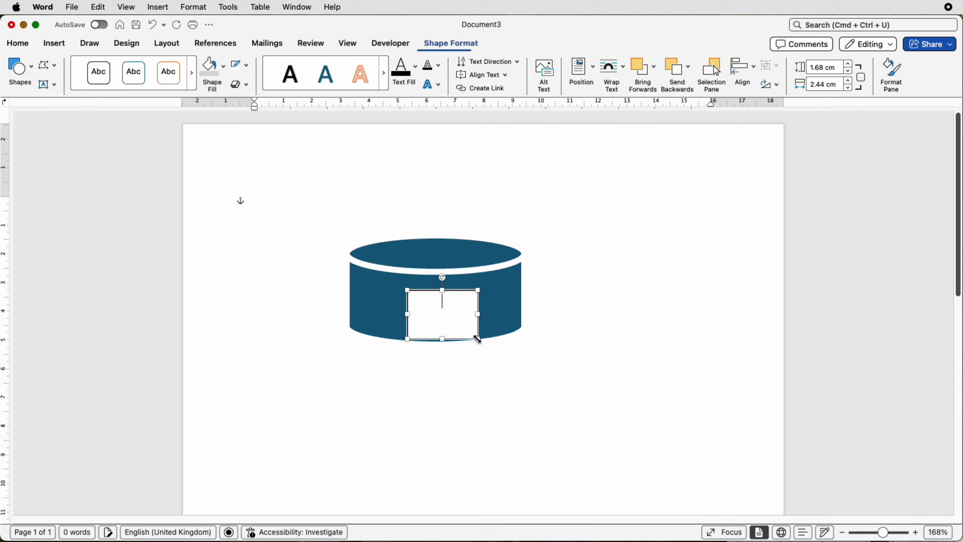
text(1)
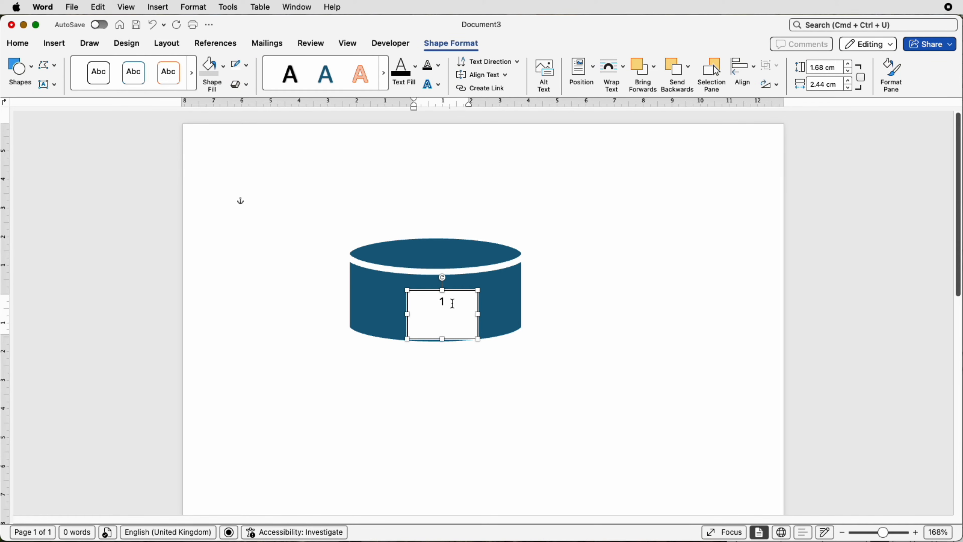
Step: Format the number 1 in the text box as bold, 36 pt and white
double_click(441, 303)
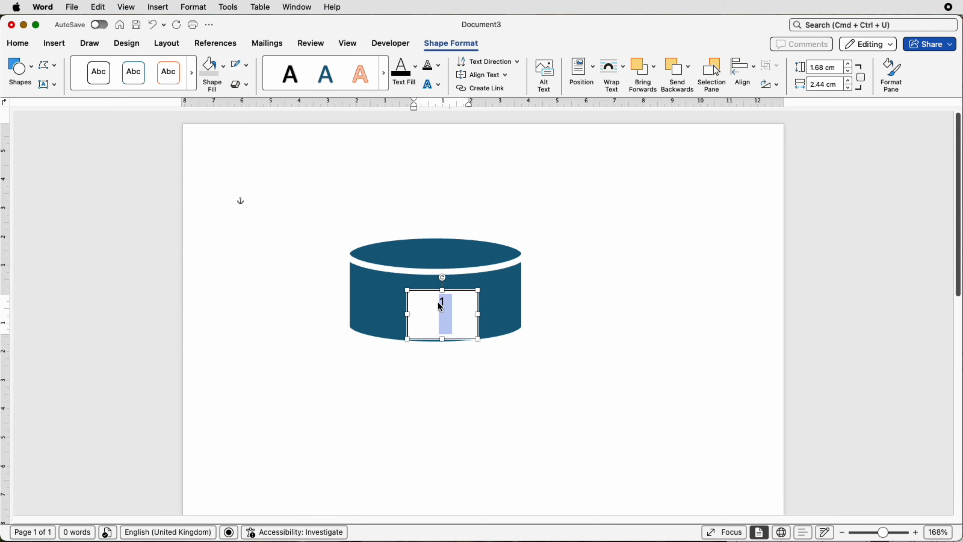
click(24, 47)
click(165, 66)
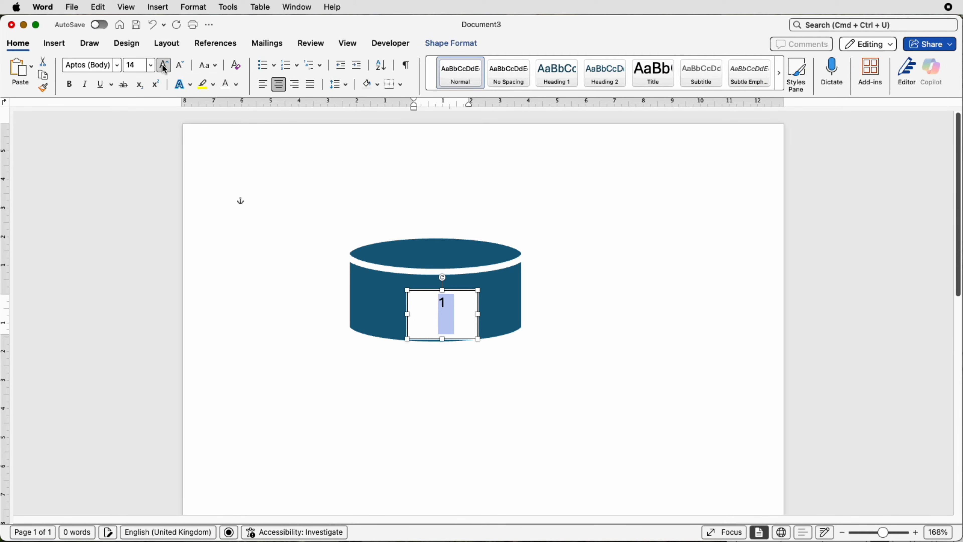
click(164, 65)
click(164, 65)
click(164, 66)
click(164, 65)
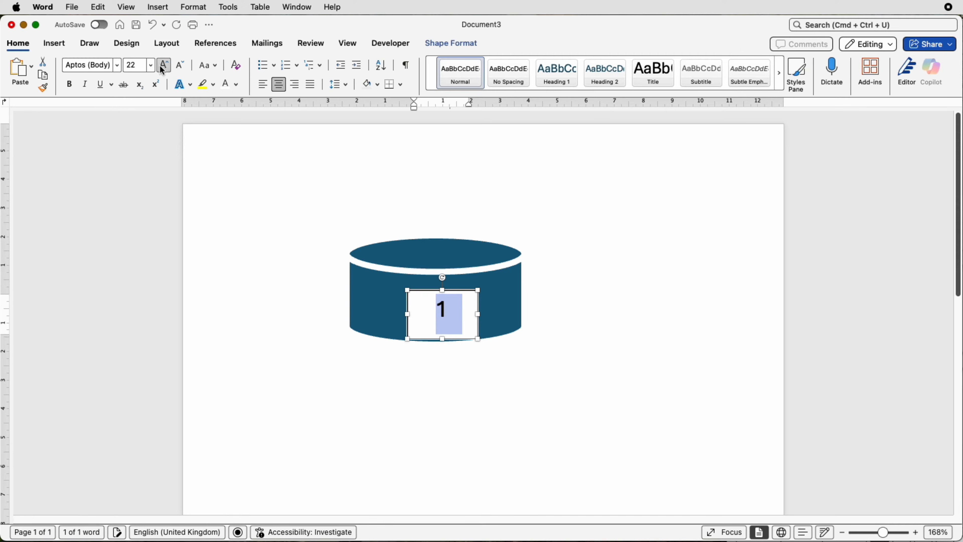
click(69, 84)
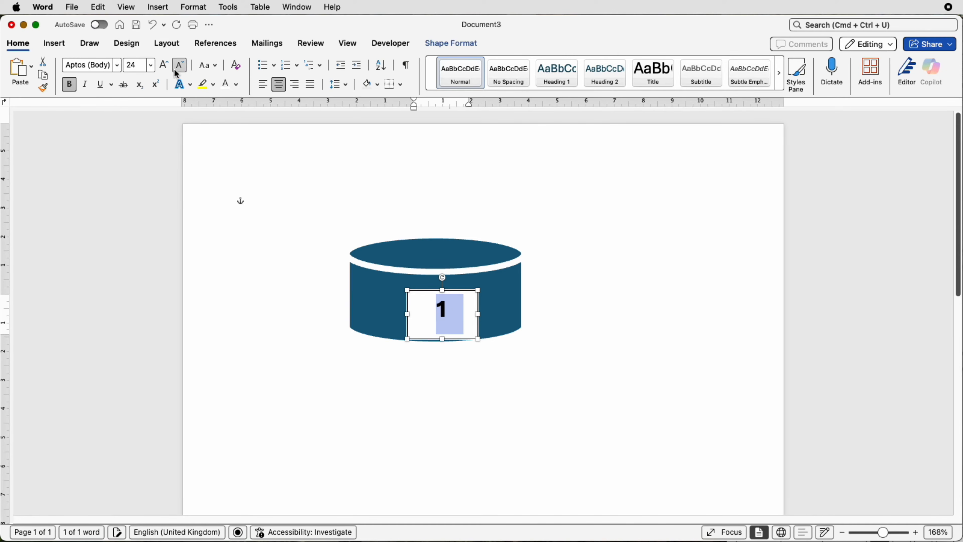
click(164, 66)
click(165, 65)
click(165, 66)
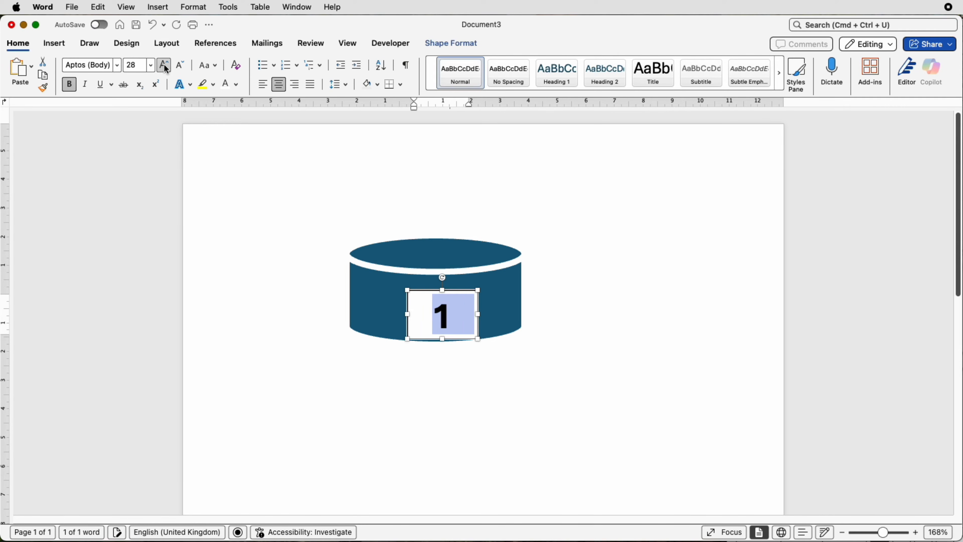
click(165, 65)
click(181, 65)
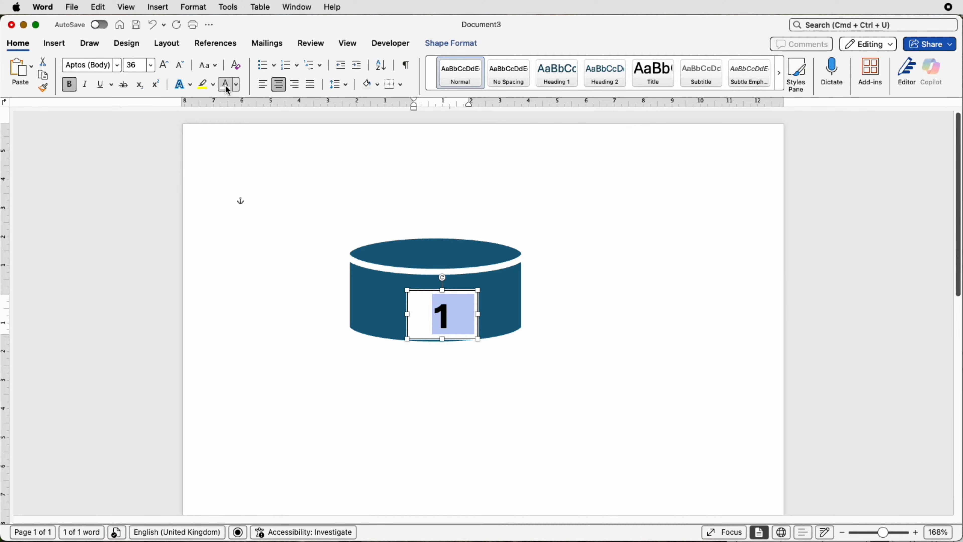
click(225, 86)
Step: Remove the outline and the fill from the text box holding the number
click(448, 45)
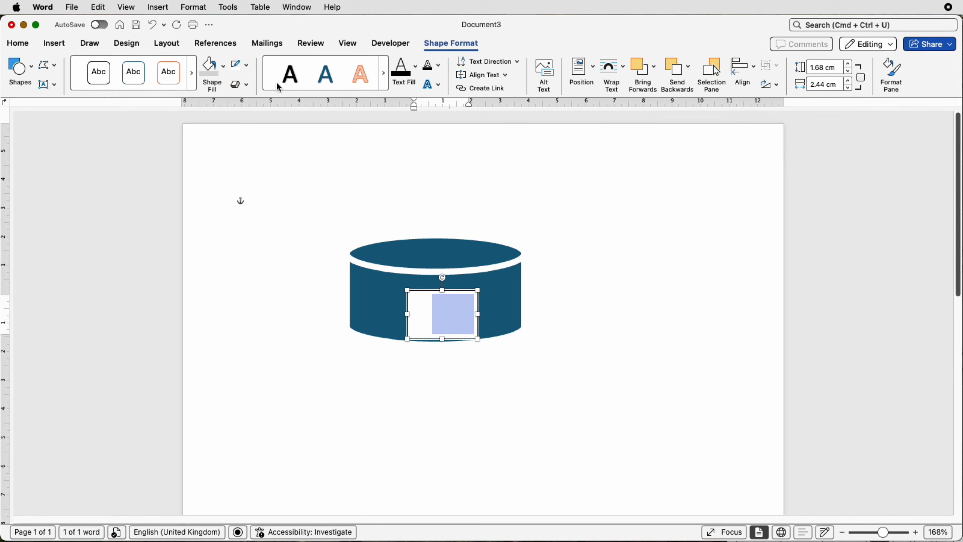
click(245, 65)
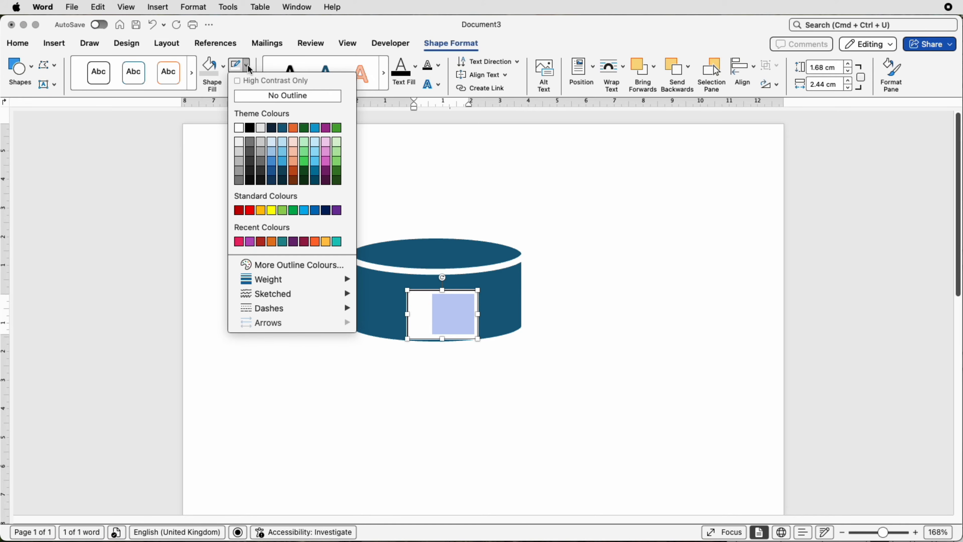
click(249, 97)
click(223, 66)
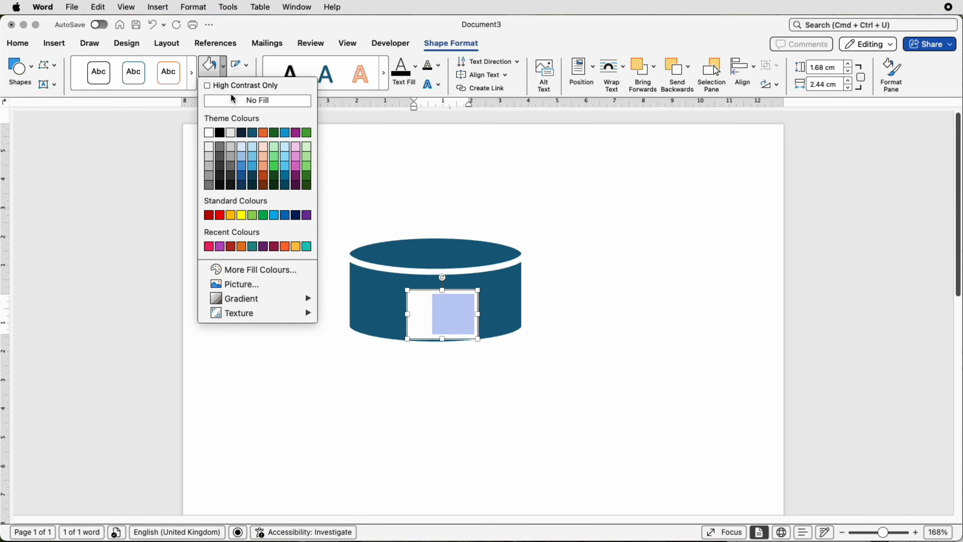
click(233, 99)
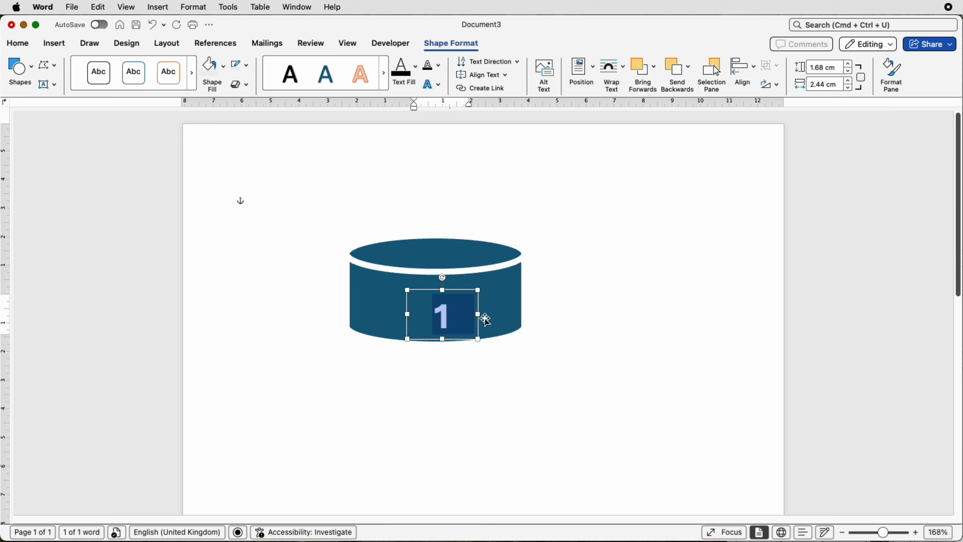
Step: Narrow the number's text box to about 1.32 cm, move it onto the cylinder's front and align both objects to centre horizontally
drag(480, 318, 436, 310)
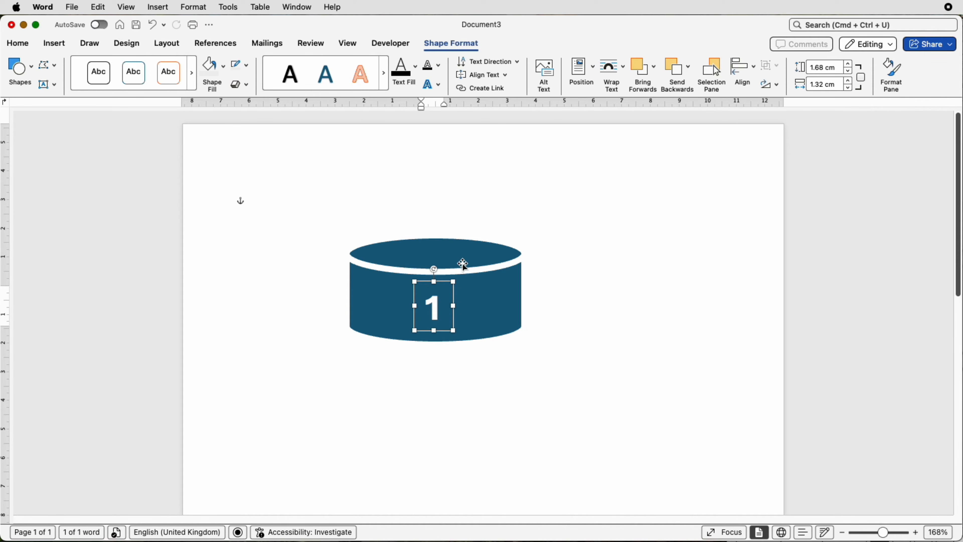
shift+click(453, 253)
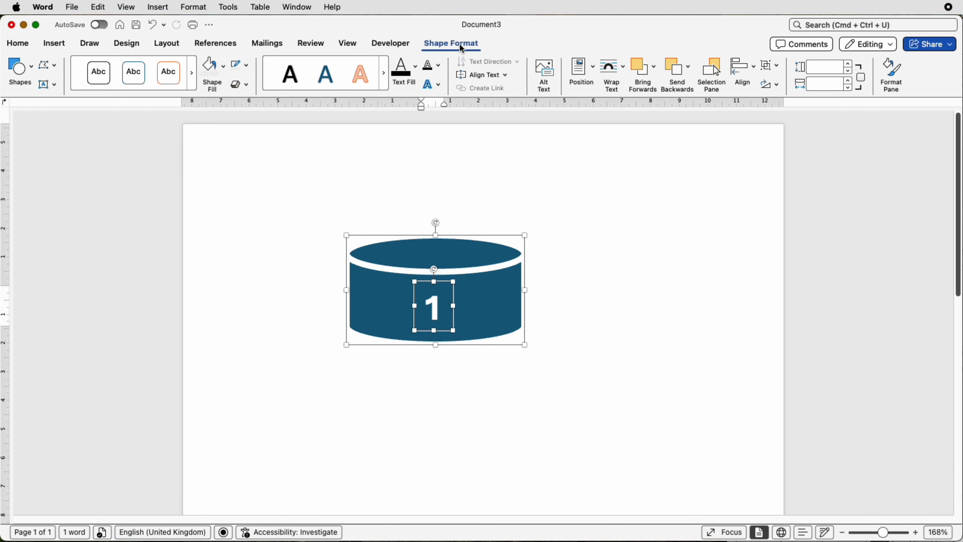
click(743, 70)
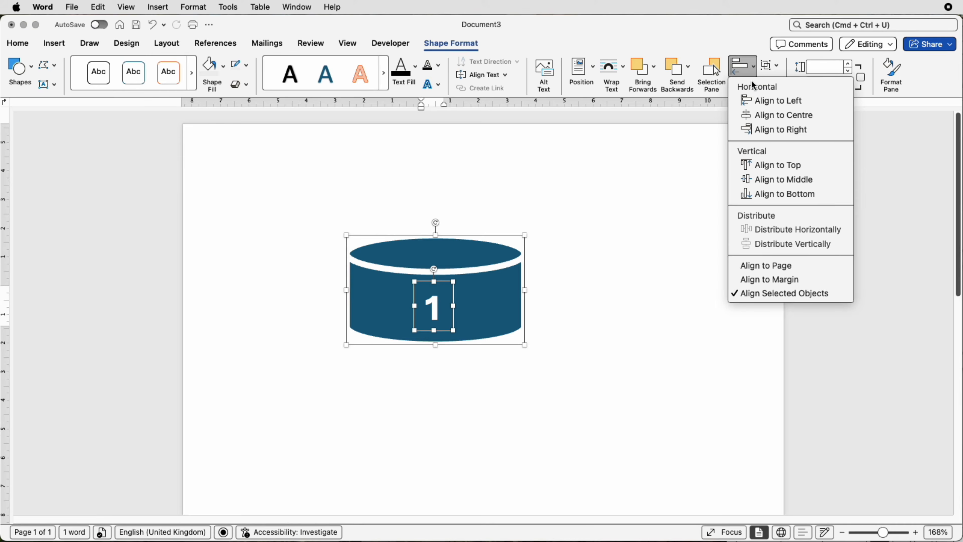
click(756, 116)
scroll(682, 190, down, 1)
click(593, 314)
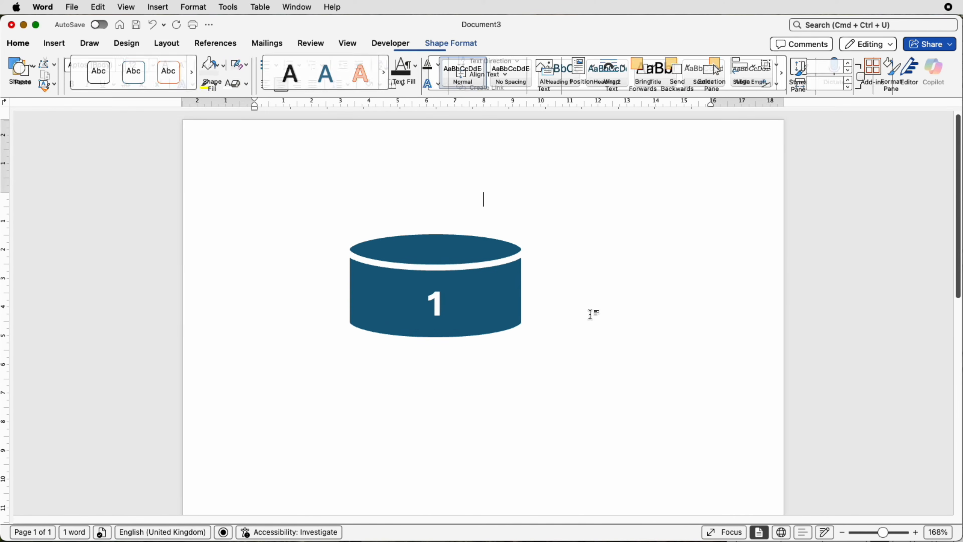
scroll(590, 313, down, 1)
scroll(576, 311, up, 2)
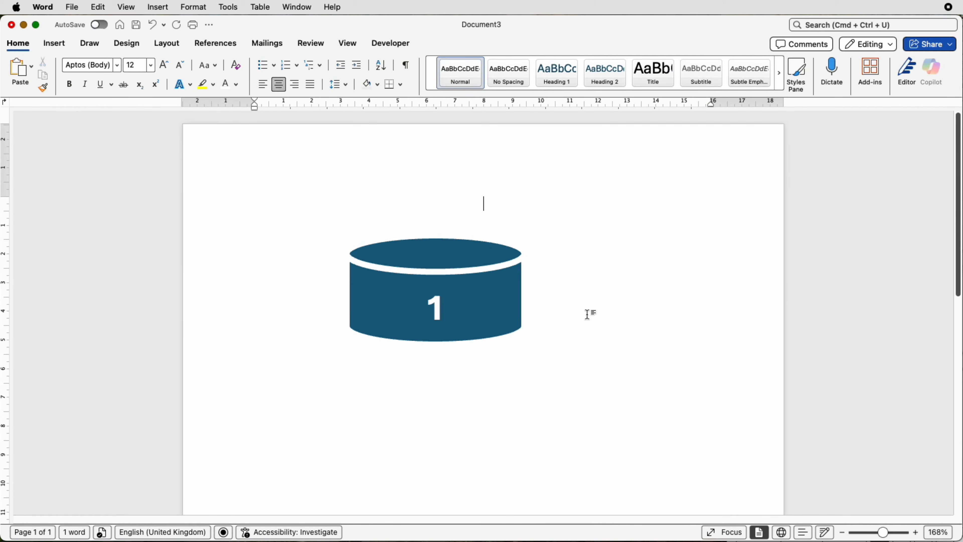
Step: Group the cylinder with the text box holding the number
click(504, 312)
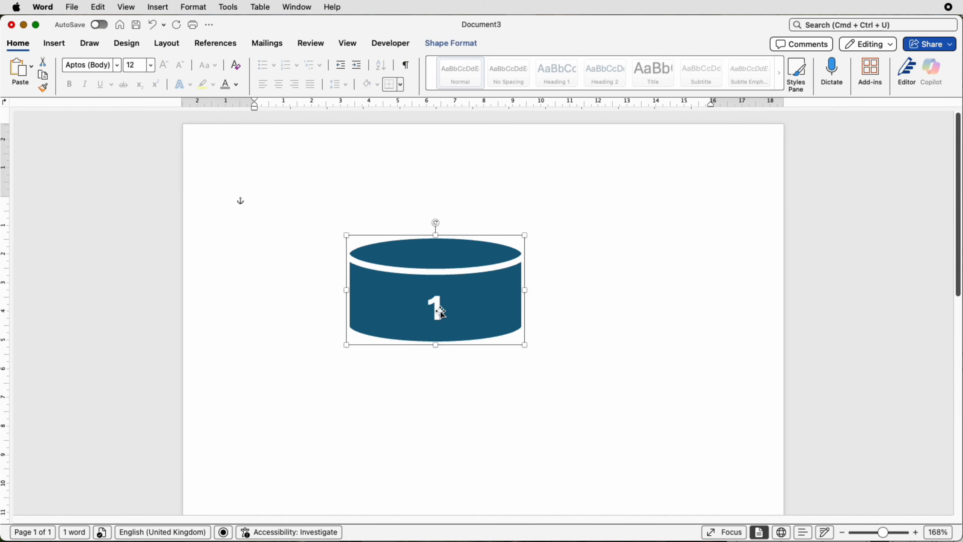
click(436, 311)
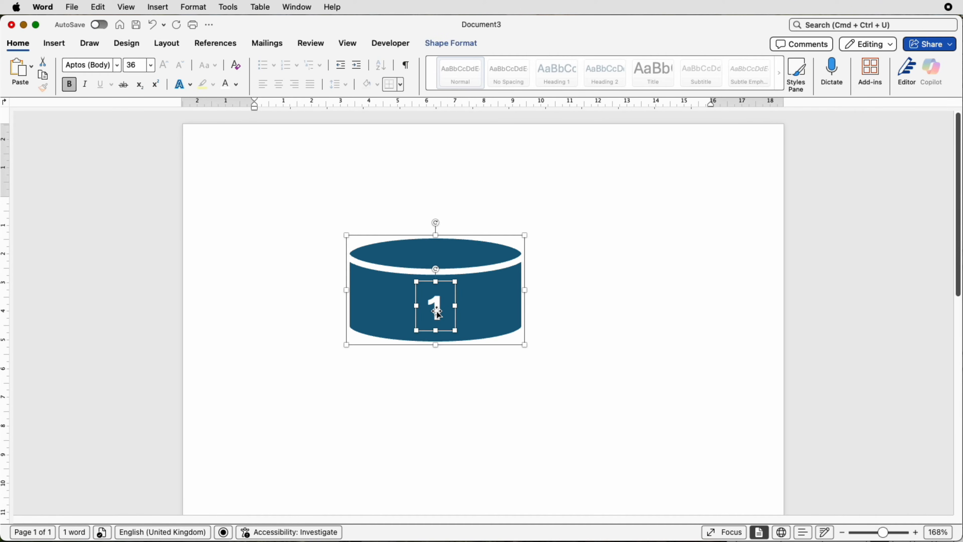
click(456, 46)
click(770, 65)
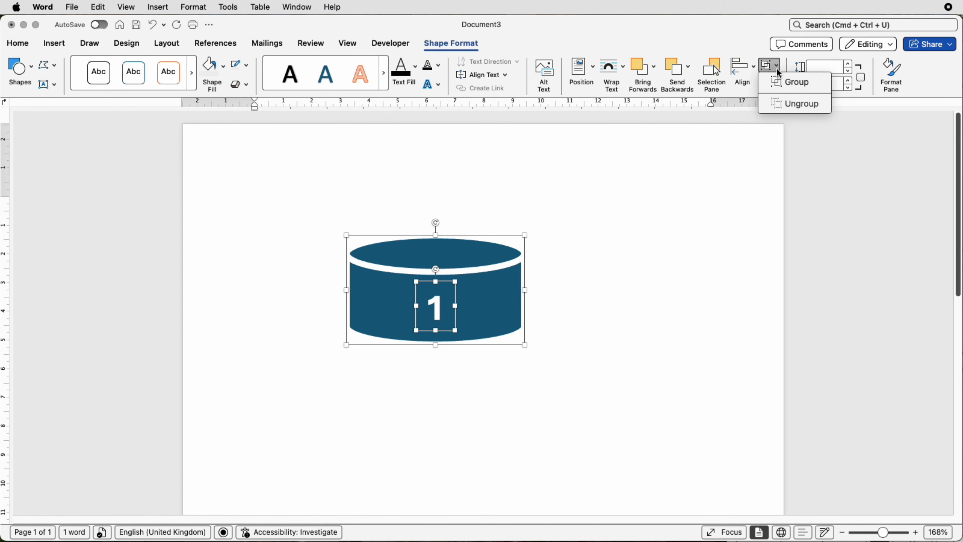
click(777, 83)
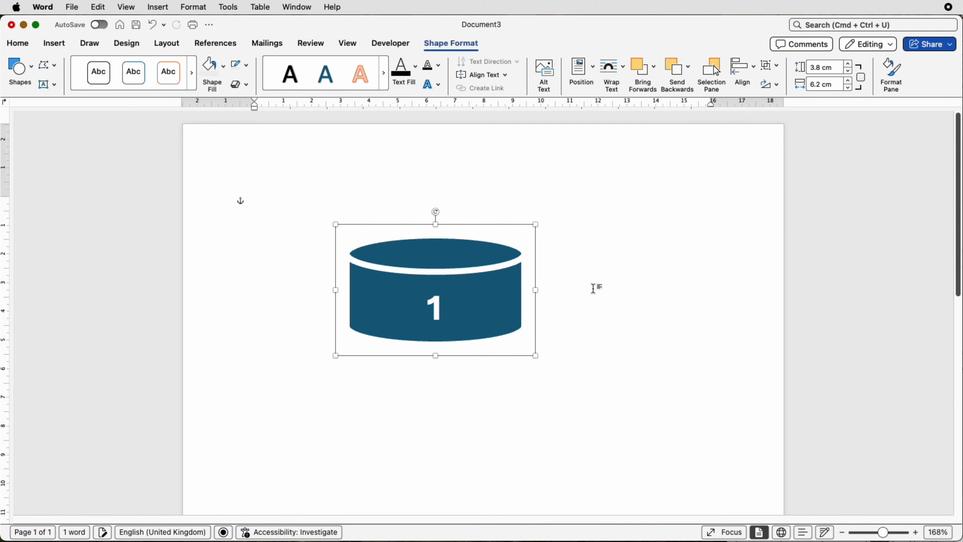
Step: Move the cylinder group near the top centre of the page and place a copy directly below it
drag(475, 292, 509, 264)
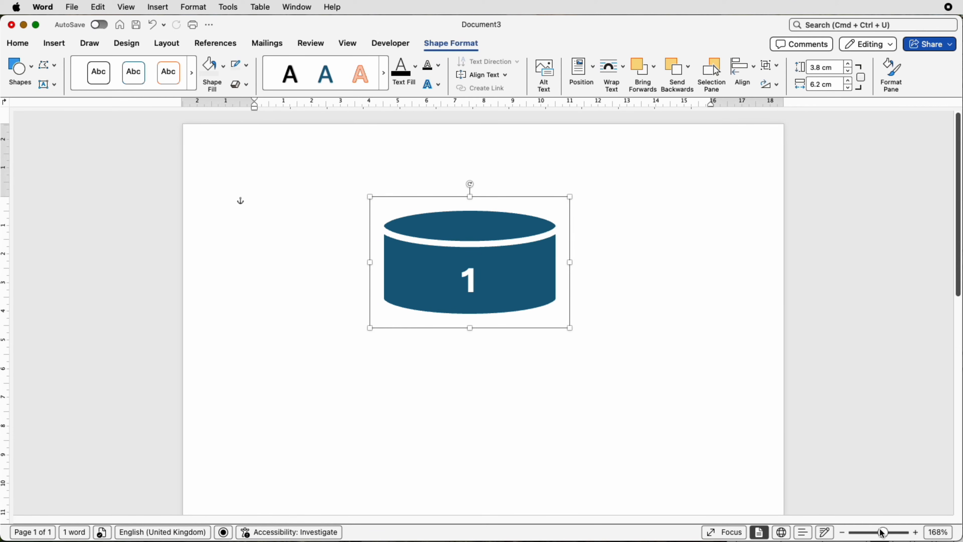
drag(882, 532, 872, 534)
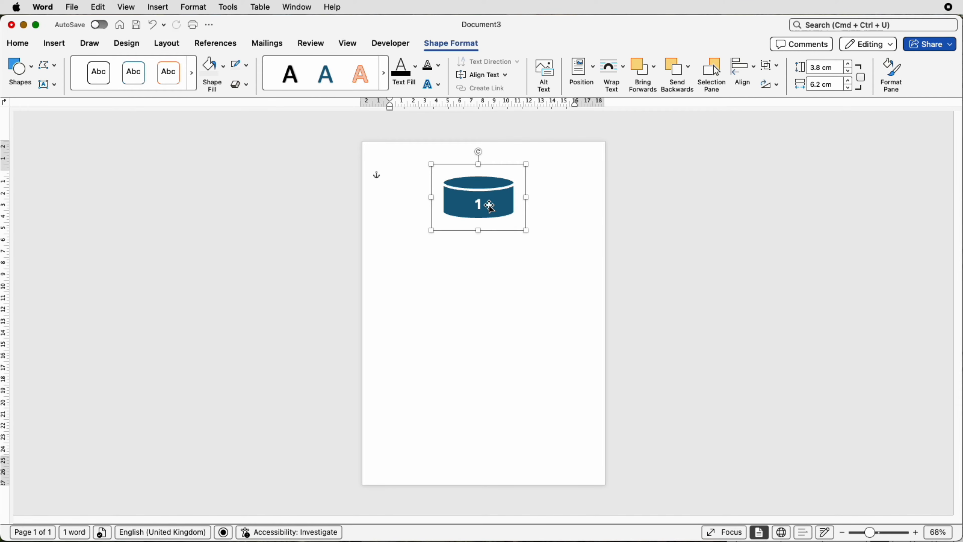
drag(489, 205, 492, 265)
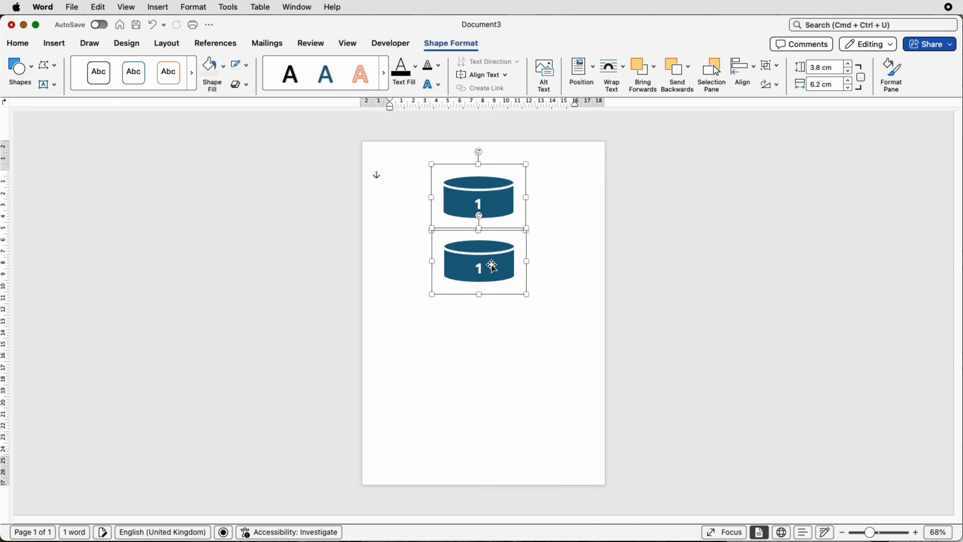
click(494, 261)
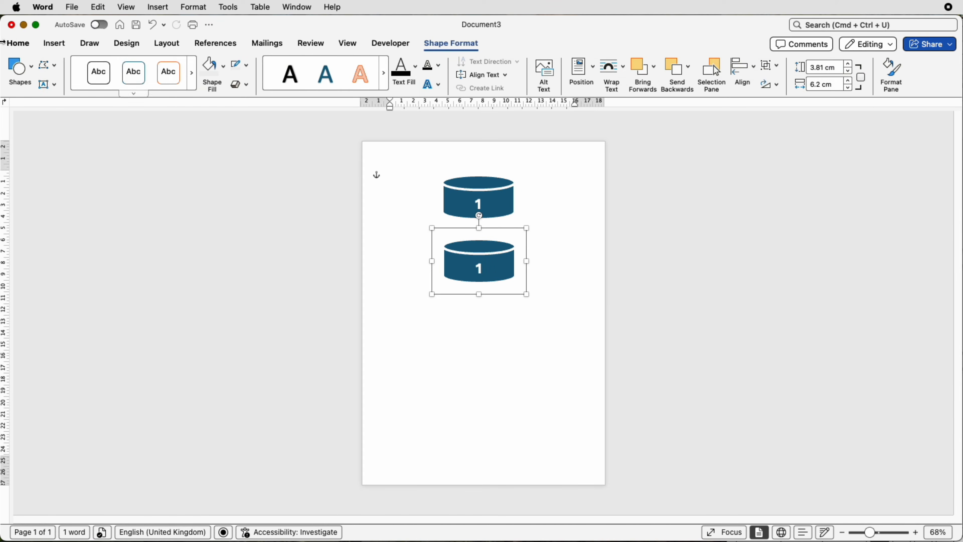
Step: Paste three more copies of the cylinder group and arrange all five groups in a vertical column on the page
click(16, 43)
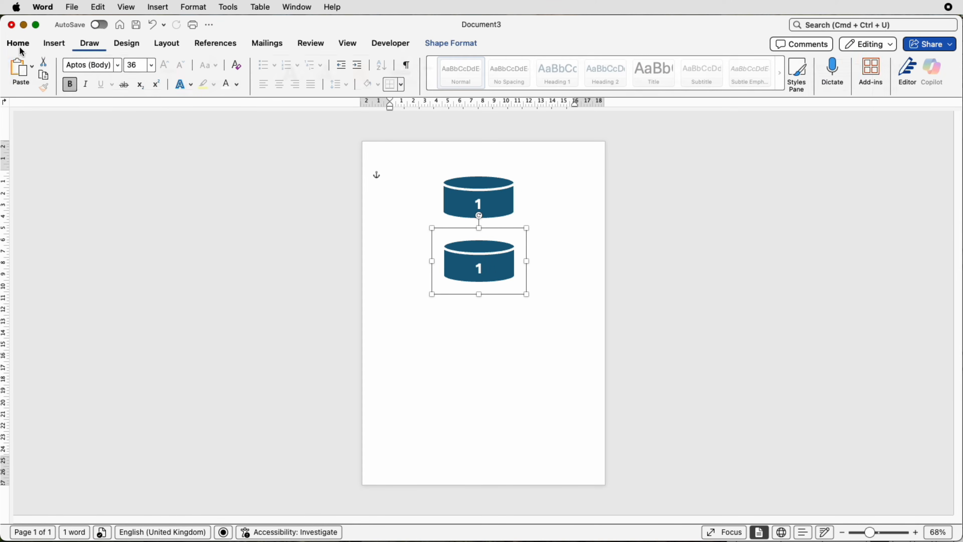
click(43, 78)
click(408, 295)
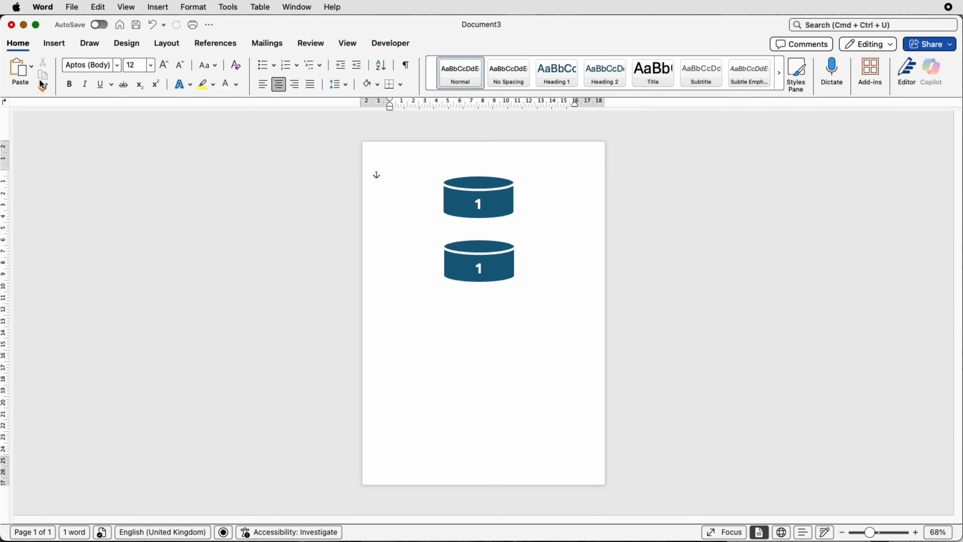
click(23, 78)
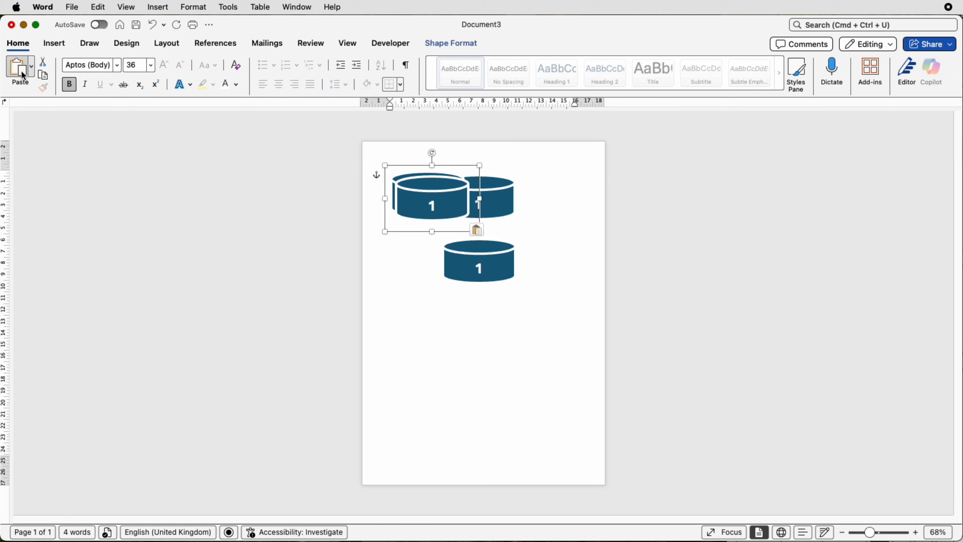
drag(438, 206, 487, 358)
drag(440, 197, 493, 314)
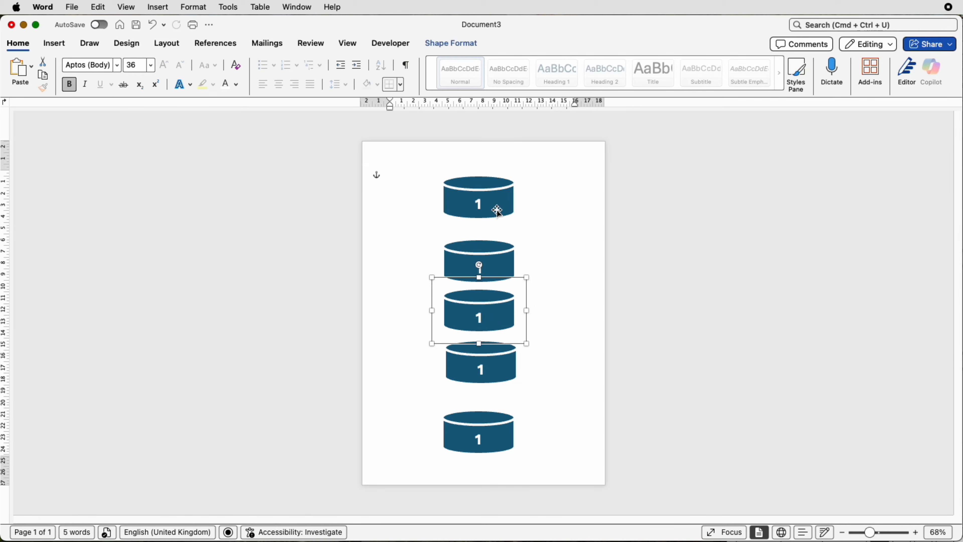
drag(497, 211, 498, 209)
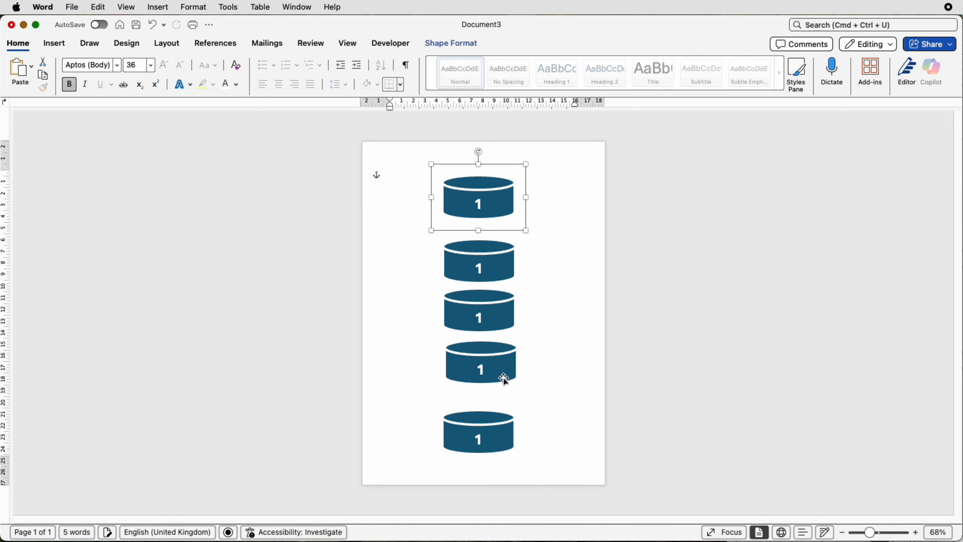
drag(498, 429, 498, 405)
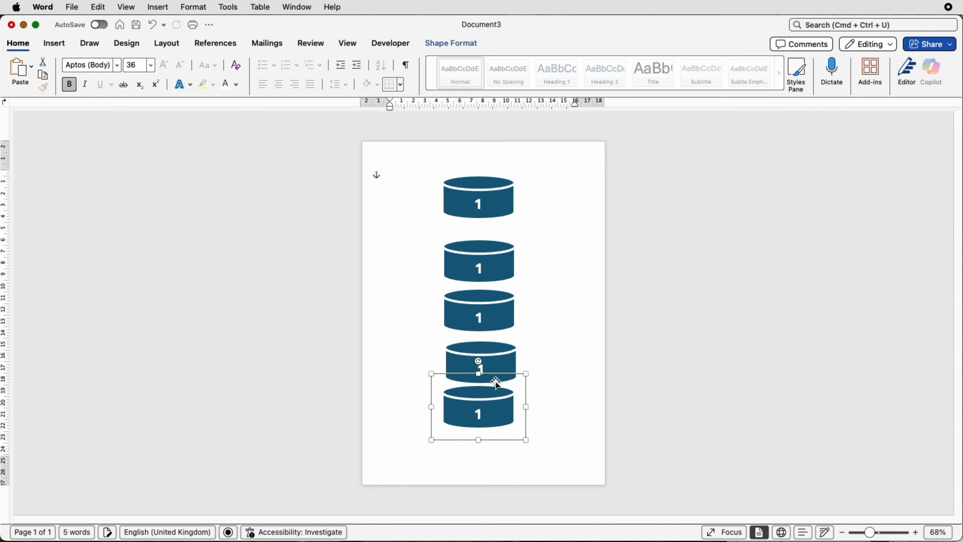
Step: Distribute the five cylinder groups vertically and align them to centre horizontally
shift+click(499, 364)
shift+click(496, 321)
shift+click(502, 265)
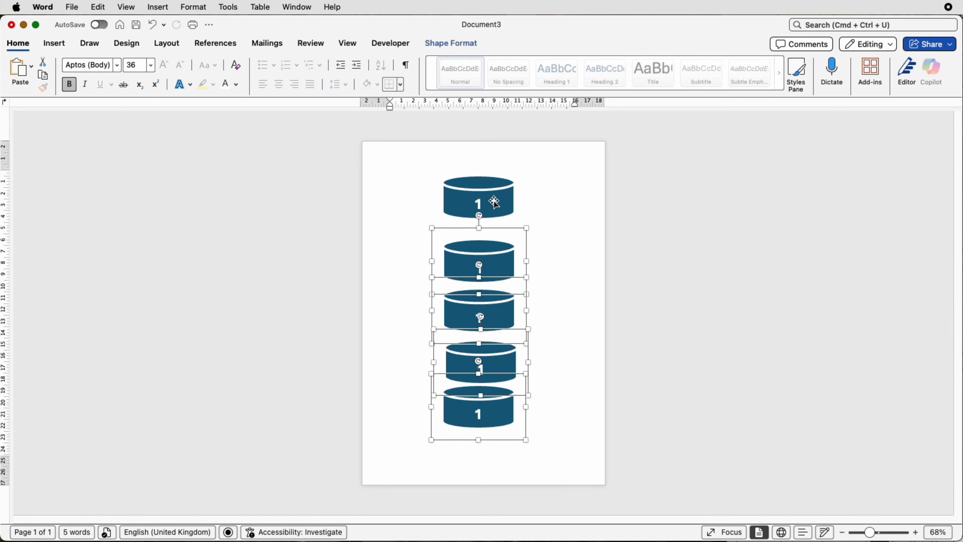
shift+click(495, 203)
click(462, 46)
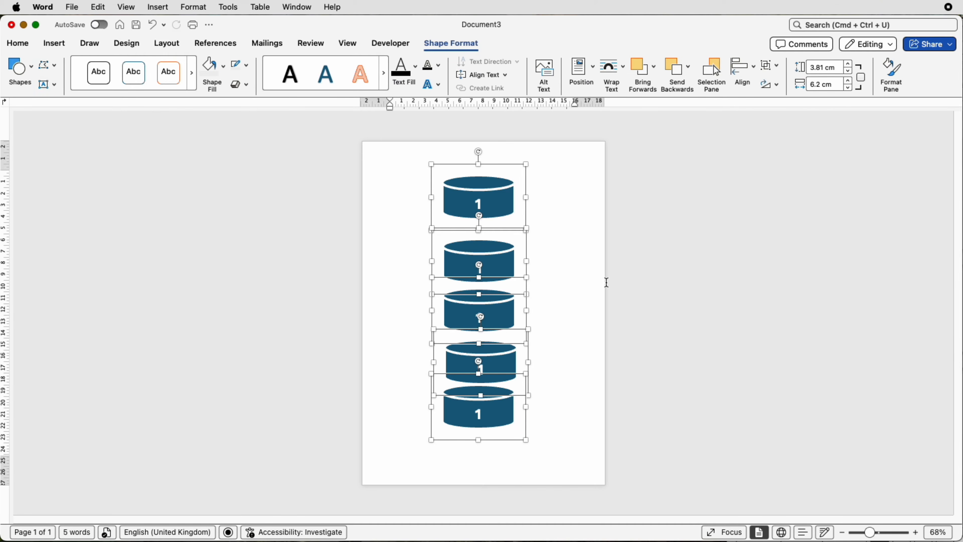
click(754, 78)
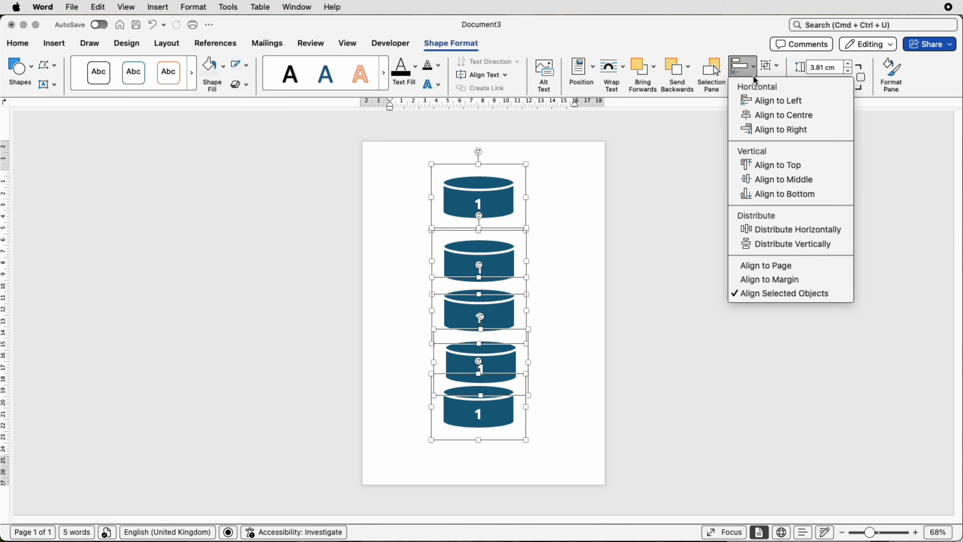
click(767, 245)
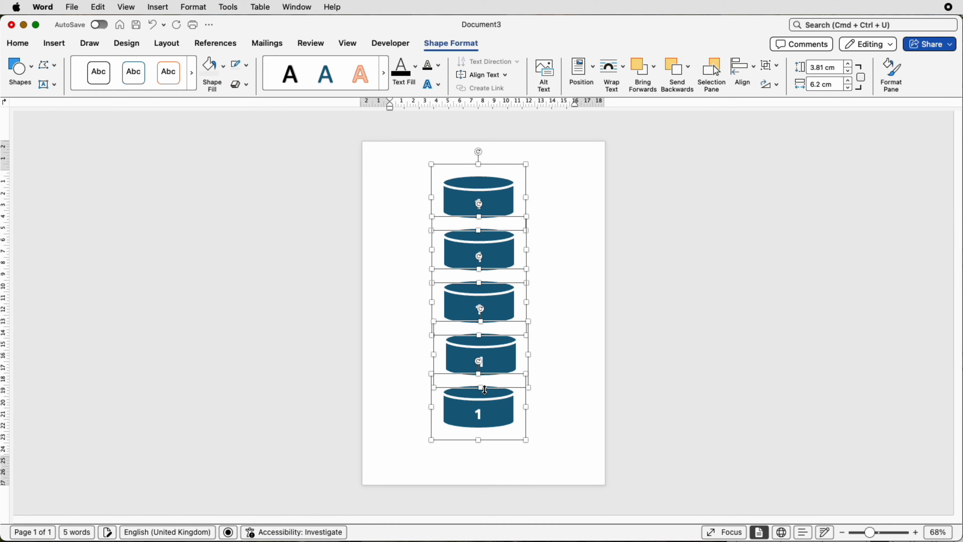
click(752, 76)
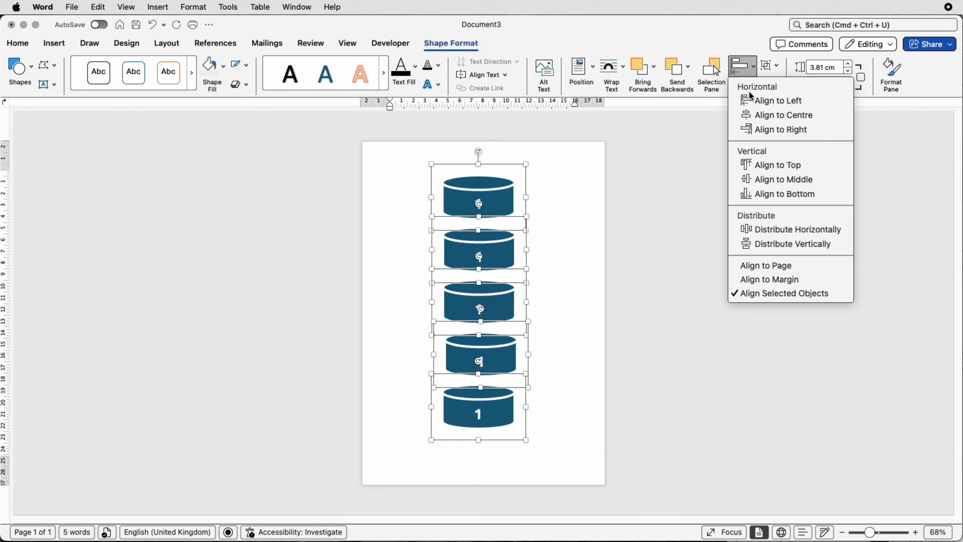
click(753, 121)
click(577, 224)
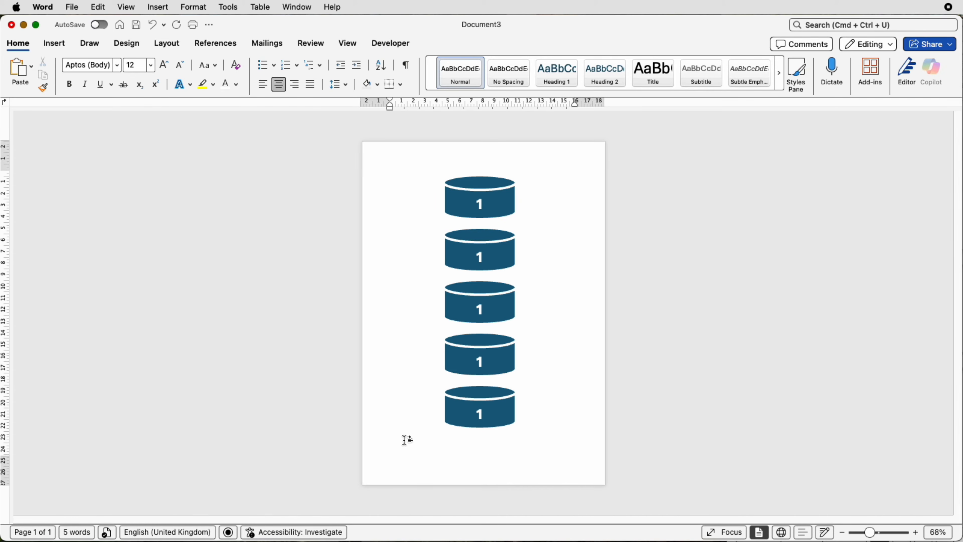
Step: Move the lowest cylinder group slightly up and distribute all five groups vertically again
click(495, 417)
drag(495, 417, 494, 411)
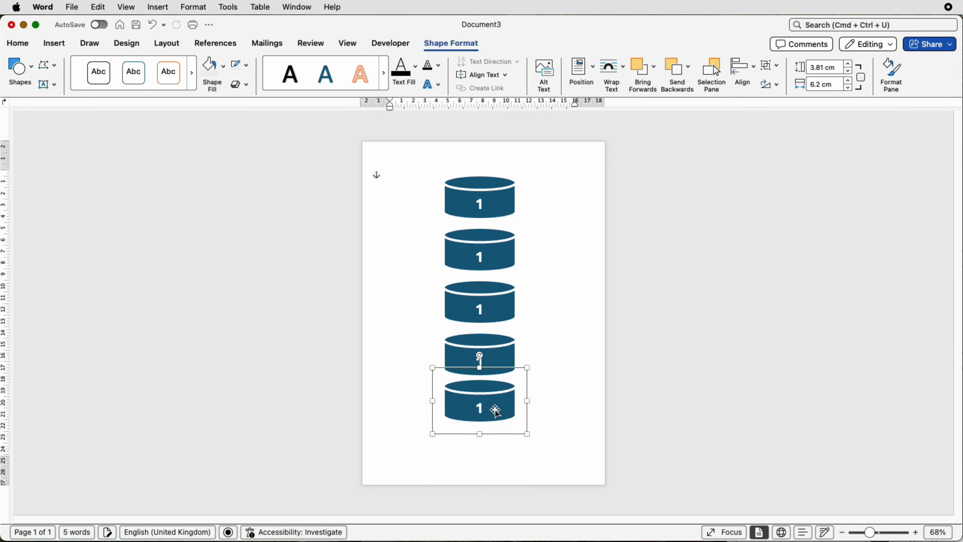
shift+click(505, 350)
shift+click(488, 305)
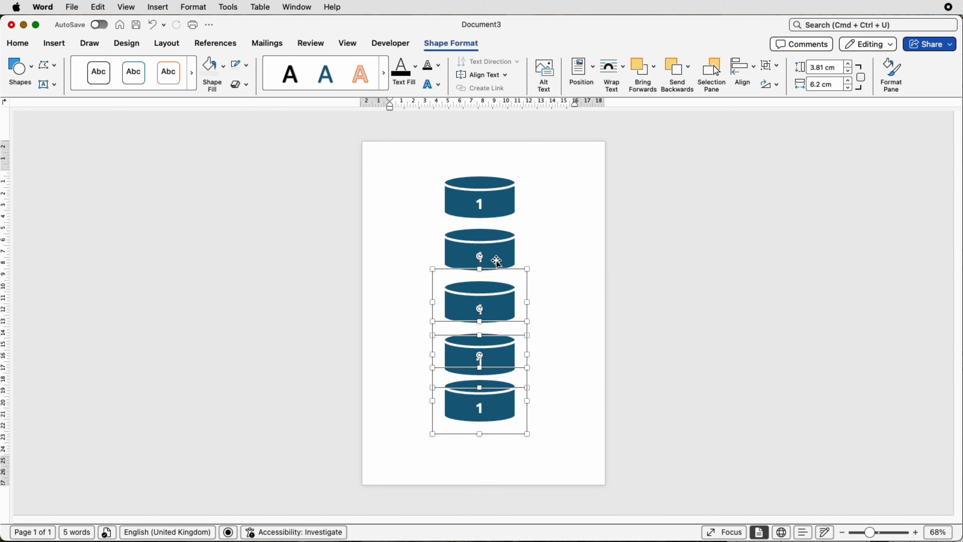
shift+click(497, 256)
shift+click(506, 205)
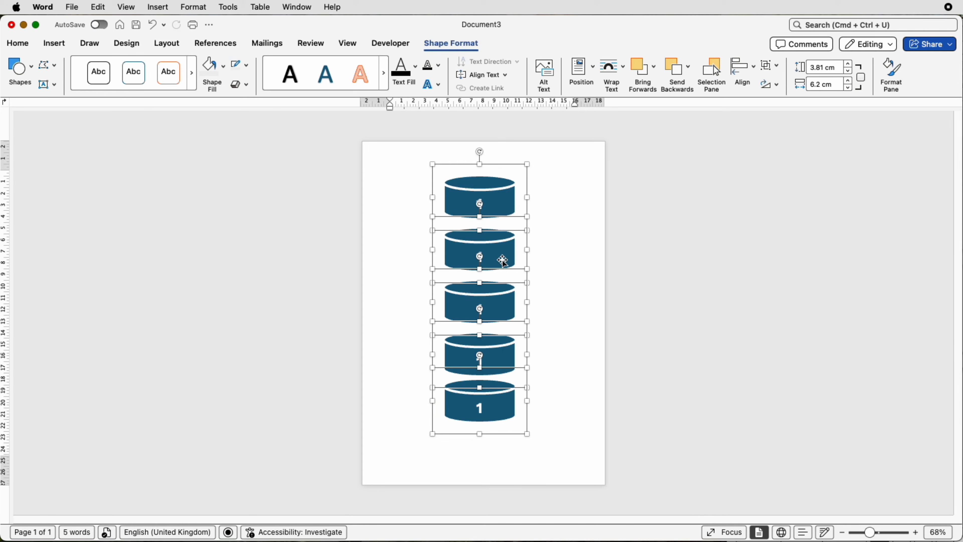
click(752, 70)
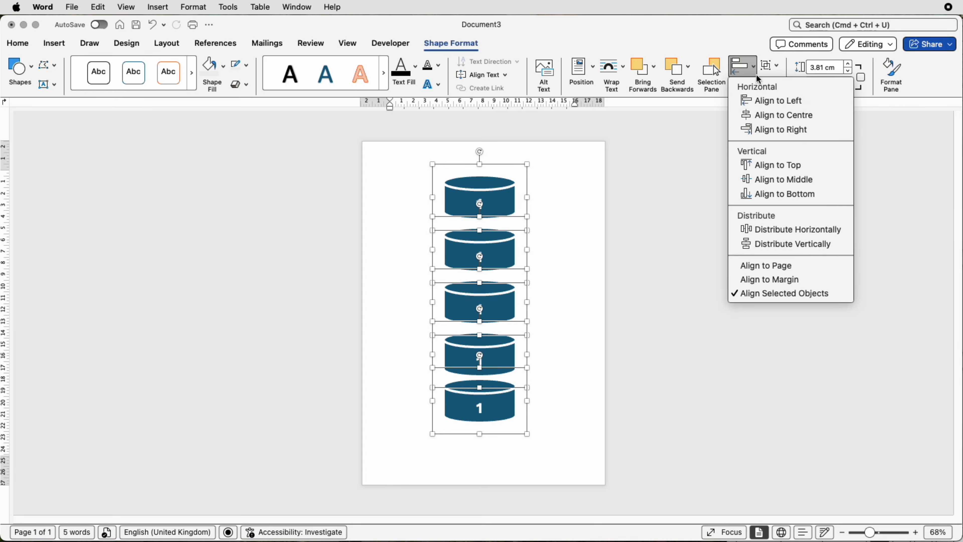
click(769, 247)
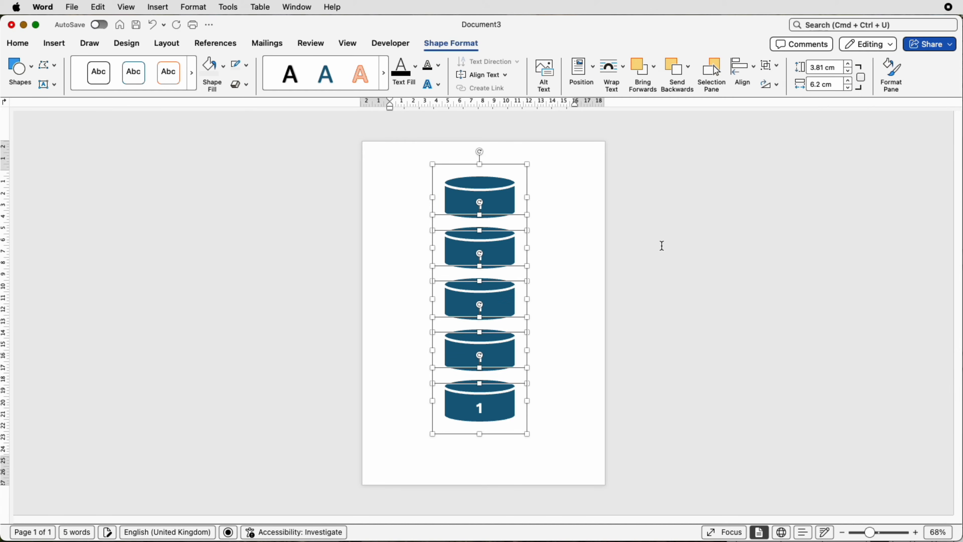
click(565, 243)
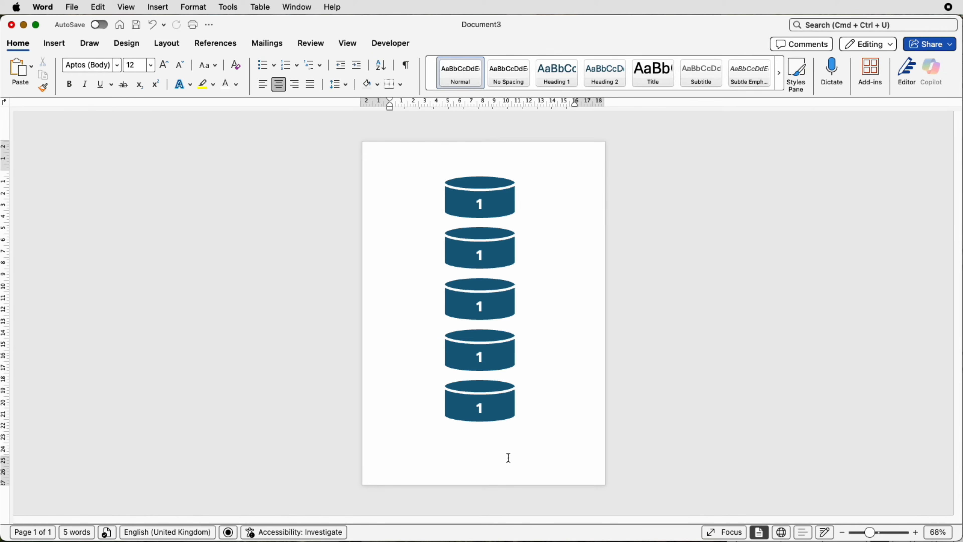
Step: Shift the upper four cylinder groups slightly down to tighten the column and distribute all five groups vertically
click(494, 205)
shift+click(493, 253)
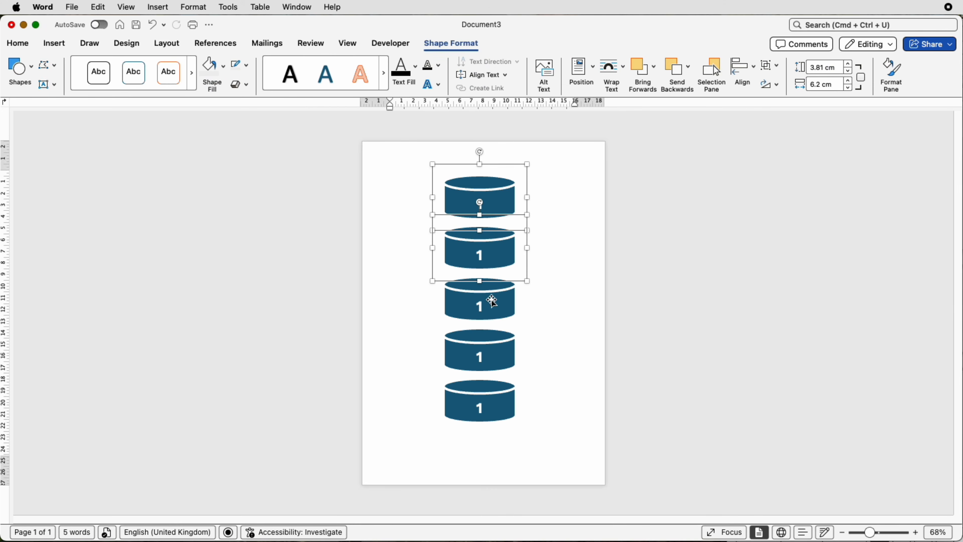
shift+click(493, 304)
shift+click(493, 355)
shift+click(494, 406)
click(743, 68)
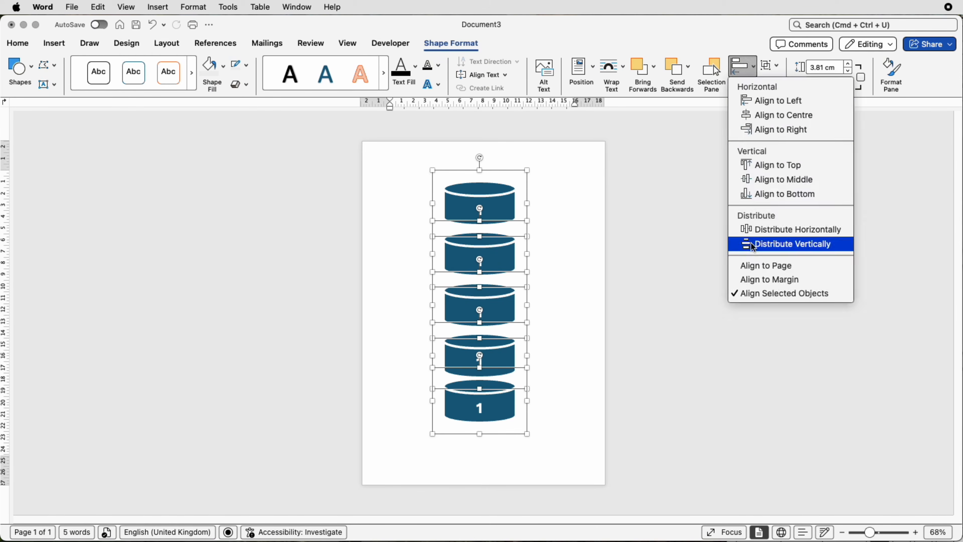
click(764, 243)
Step: Ungroup all five cylinder groups into separate cylinders and number text boxes
click(770, 65)
click(775, 107)
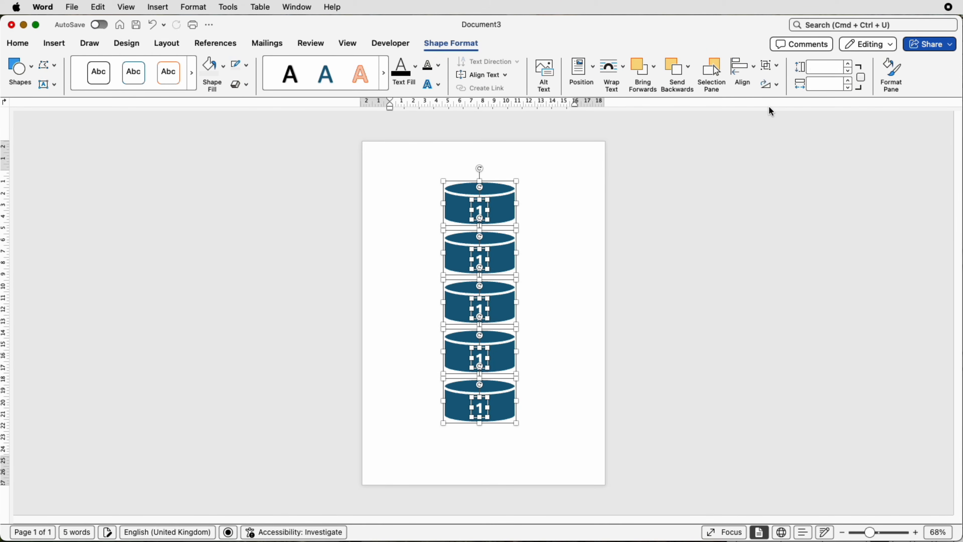
click(558, 223)
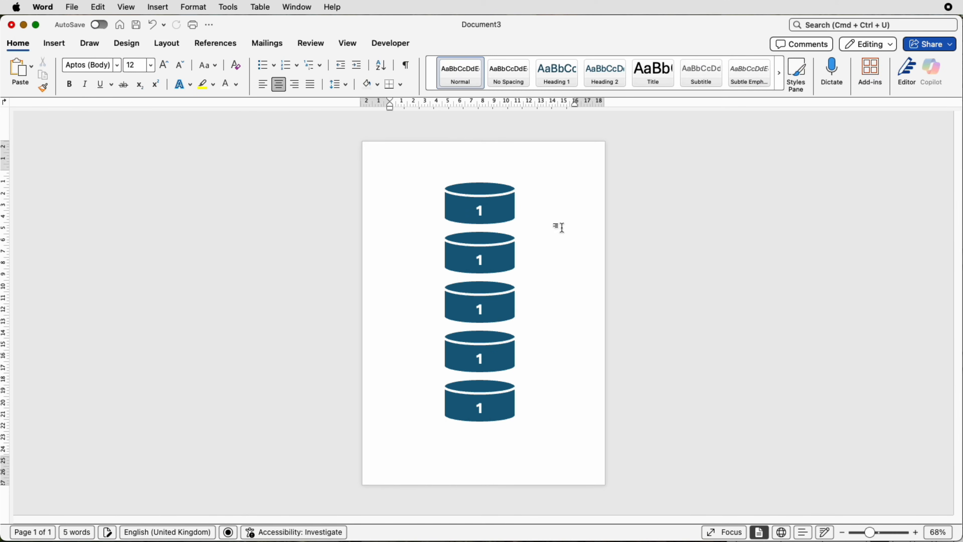
Step: Give the uppermost cylinder a linear gradient fill with its direction set to 180°
click(502, 210)
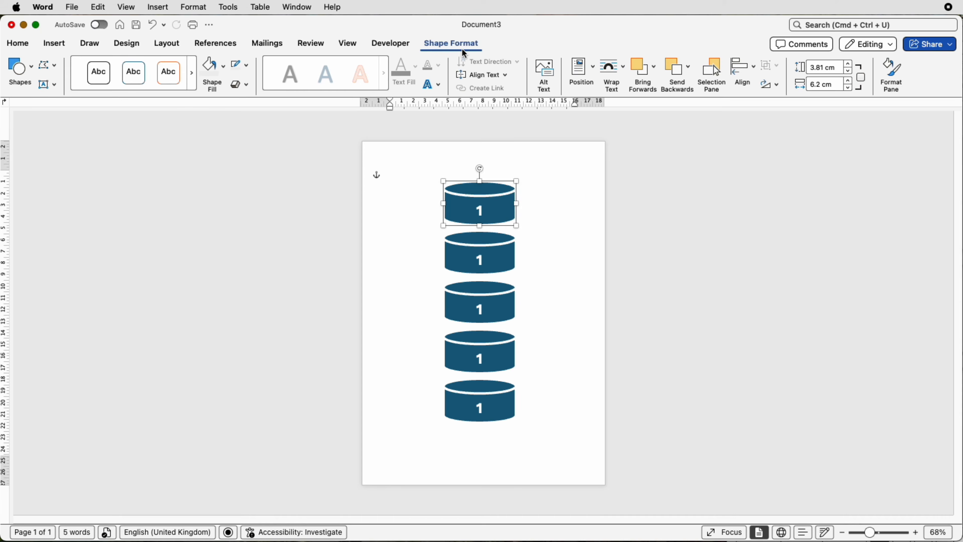
click(893, 74)
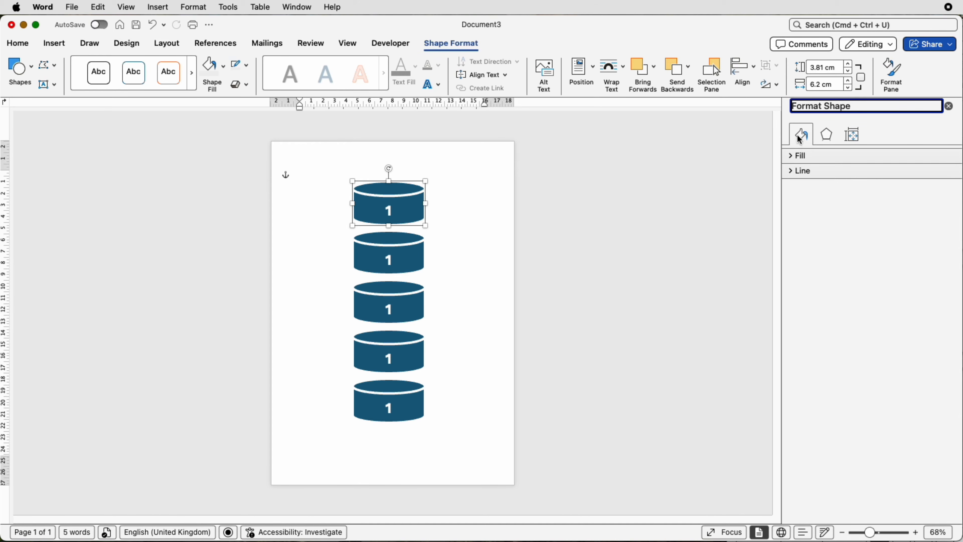
click(794, 156)
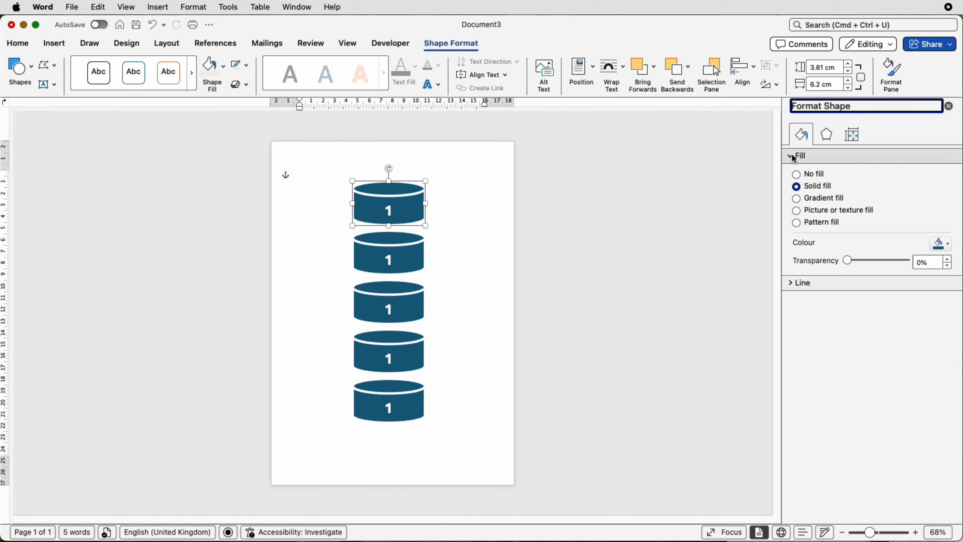
click(797, 199)
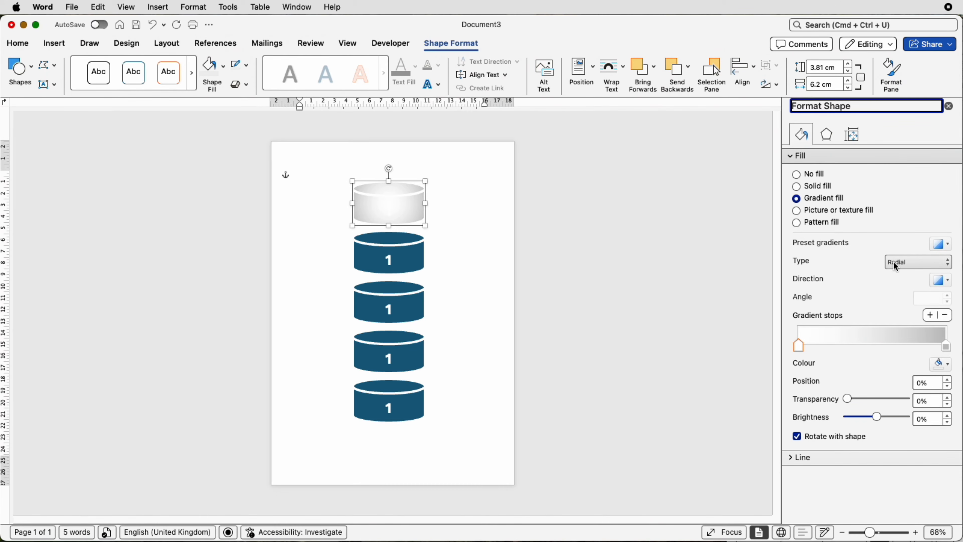
click(916, 267)
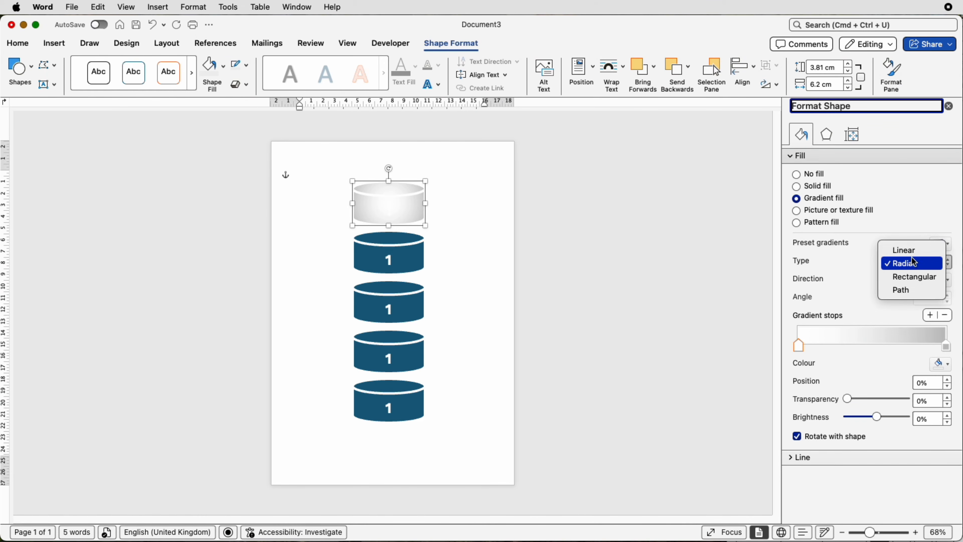
click(907, 250)
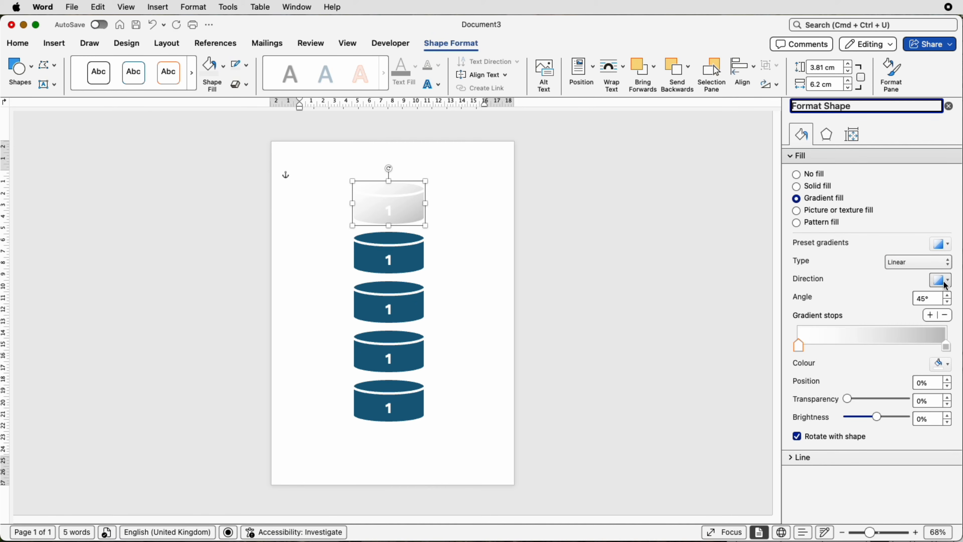
click(947, 283)
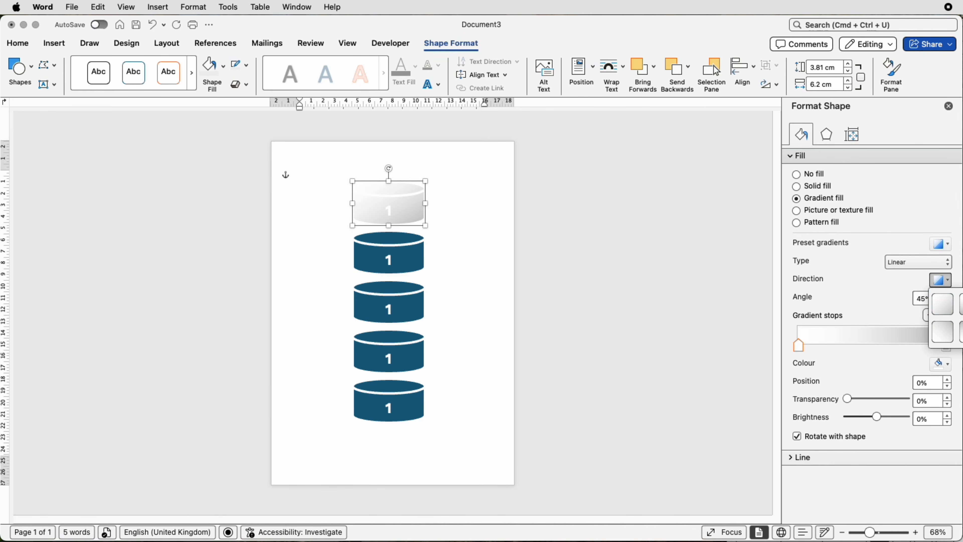
click(962, 332)
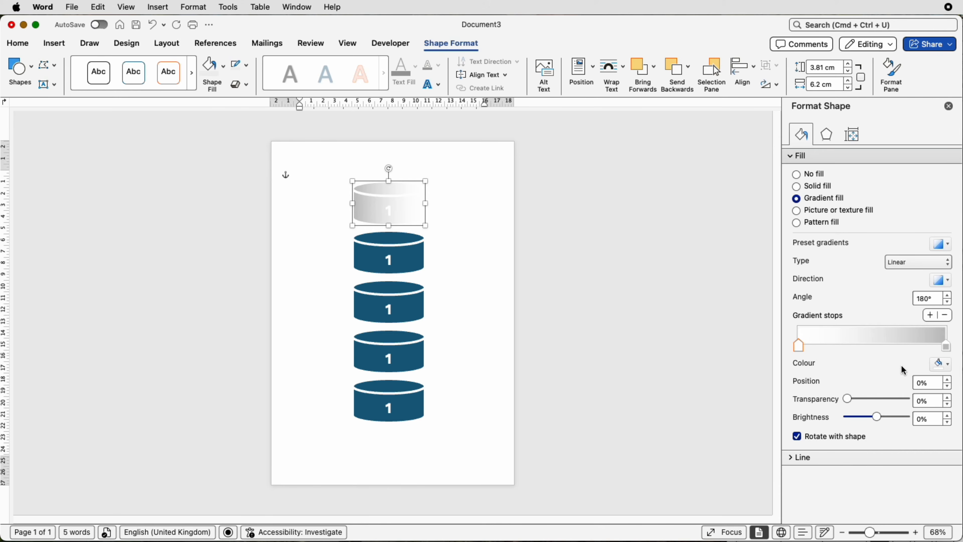
Step: Colour the uppermost cylinder's gradient stops turquoise at 0% and dark teal at 100%
click(949, 366)
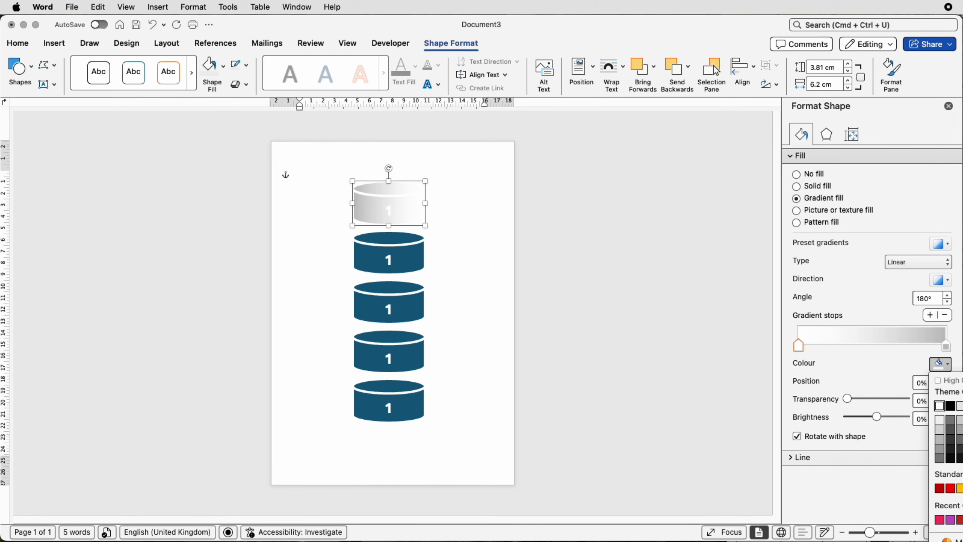
click(961, 519)
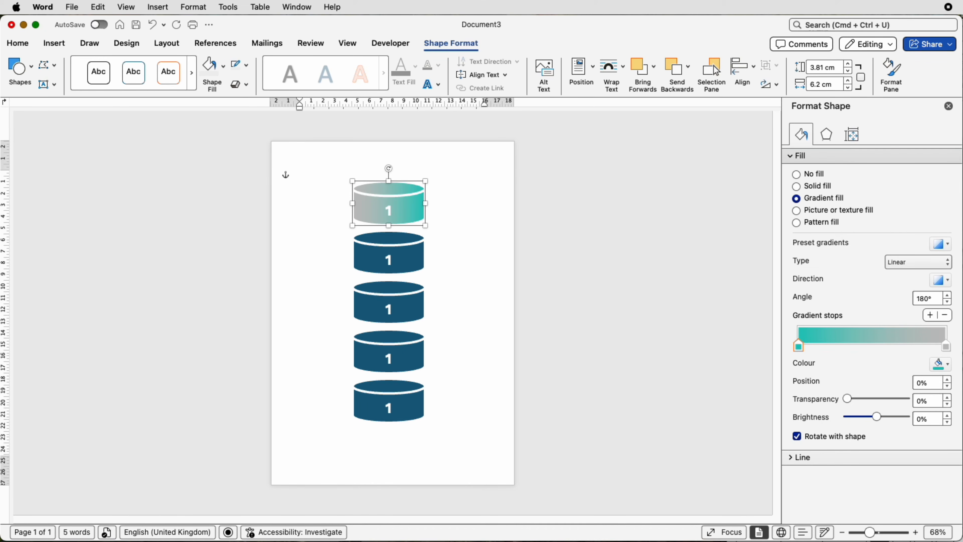
click(945, 343)
click(951, 365)
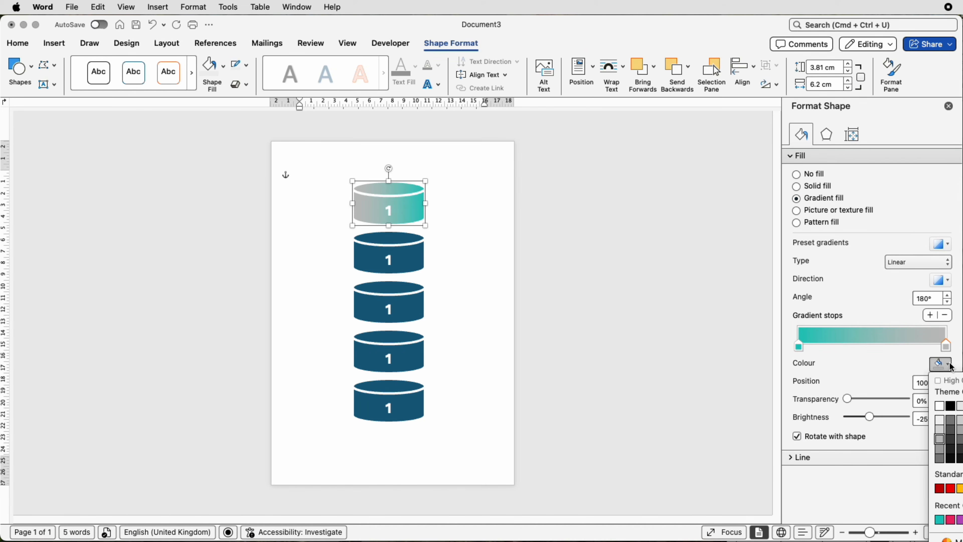
click(962, 519)
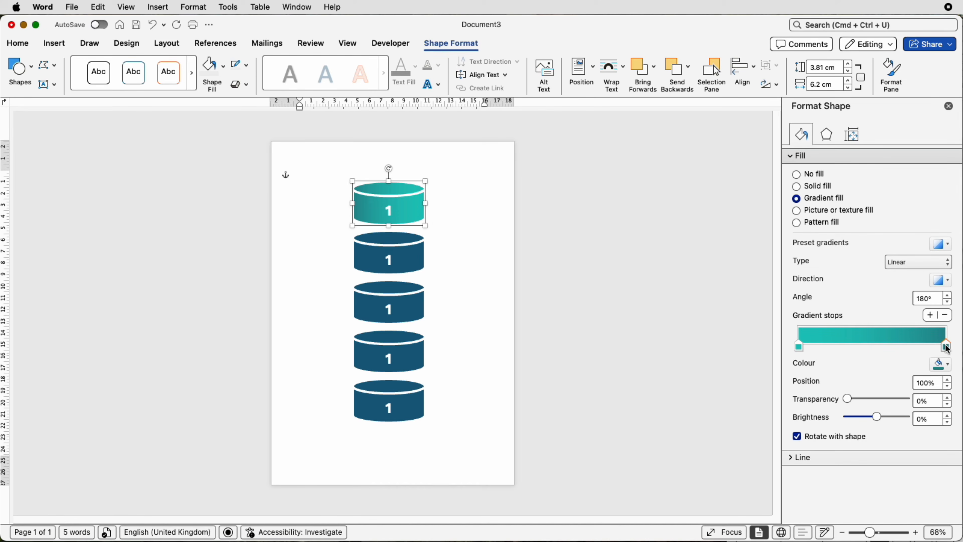
mouse_move(947, 348)
mouse_down()
mouse_move(860, 348)
mouse_move(947, 348)
mouse_up()
Step: Apply a linear gradient fill to the second cylinder, with a yellow-orange first stop and a deep orange last stop
click(412, 262)
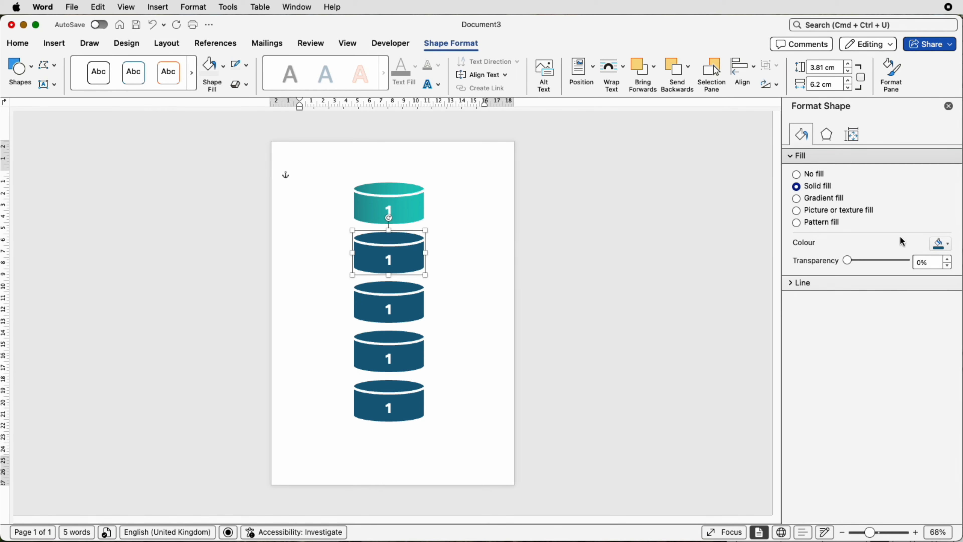
click(797, 200)
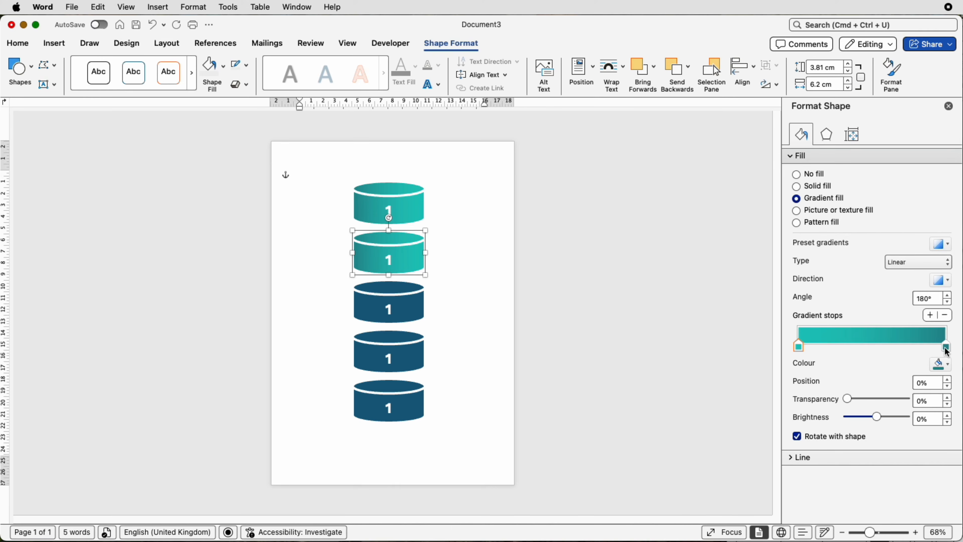
click(949, 367)
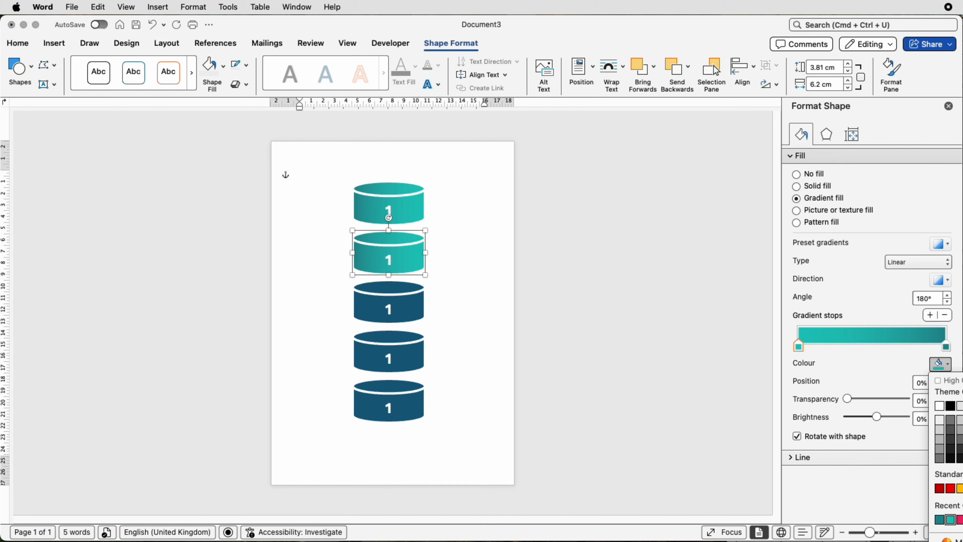
click(962, 519)
click(946, 347)
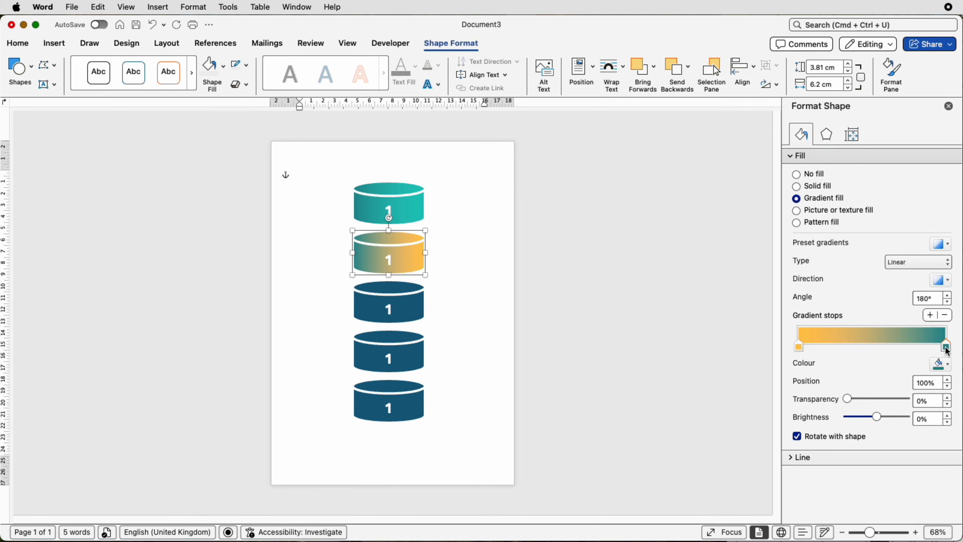
click(949, 364)
click(944, 519)
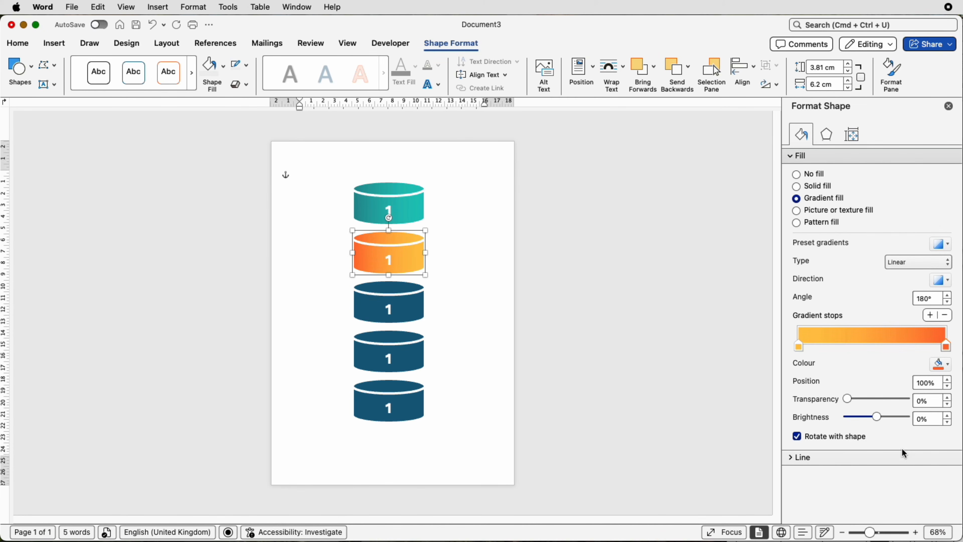
Step: Apply a linear gradient fill to the third cylinder, with an orange first stop and a dark red last stop
click(417, 304)
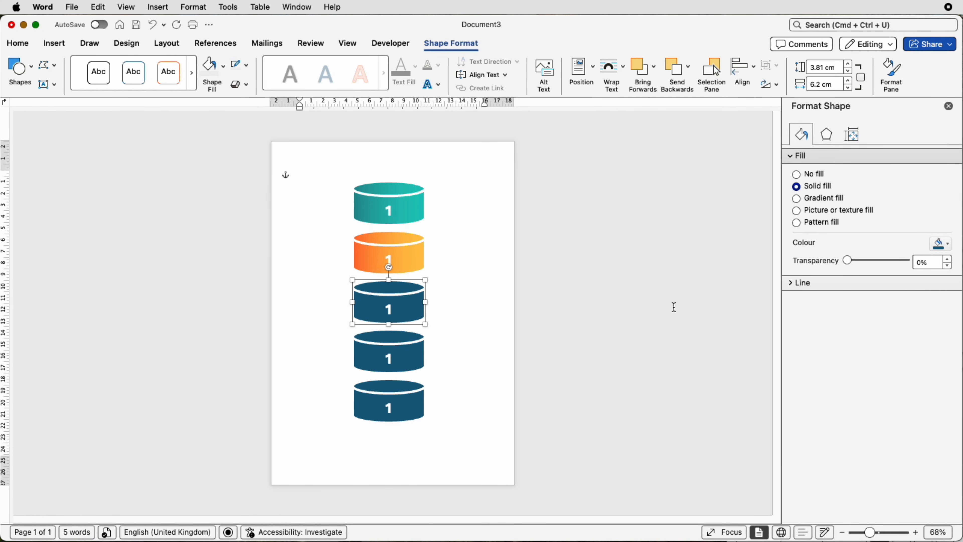
click(796, 199)
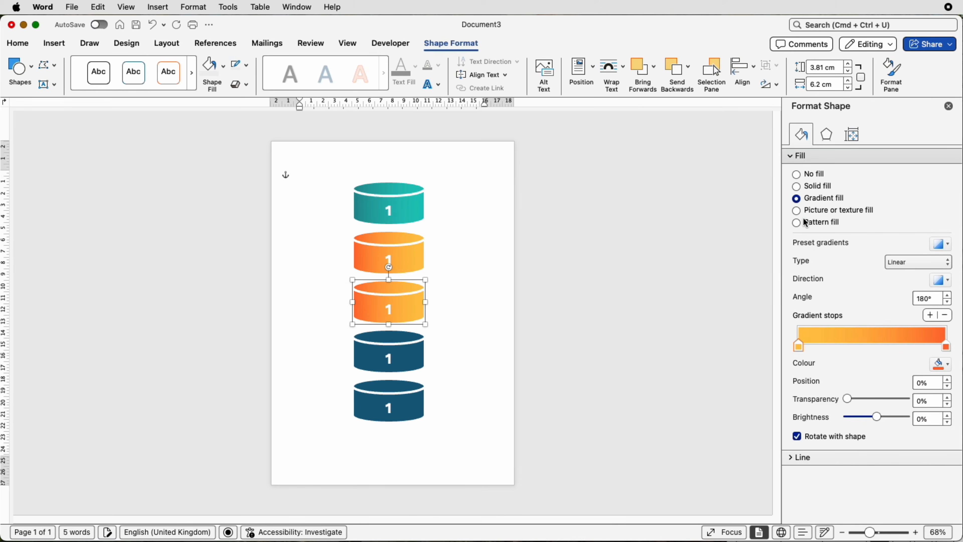
click(940, 363)
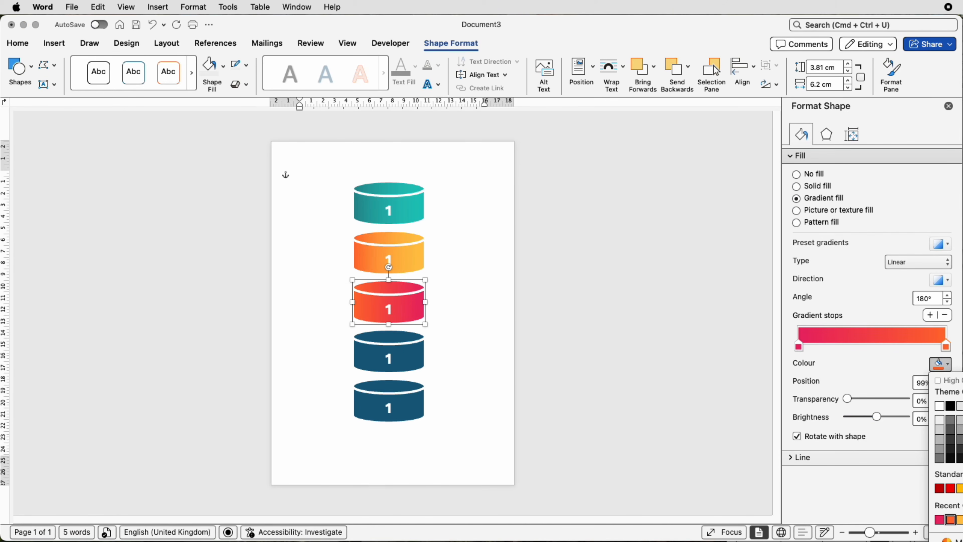
click(958, 539)
click(799, 346)
click(941, 364)
click(961, 405)
click(946, 347)
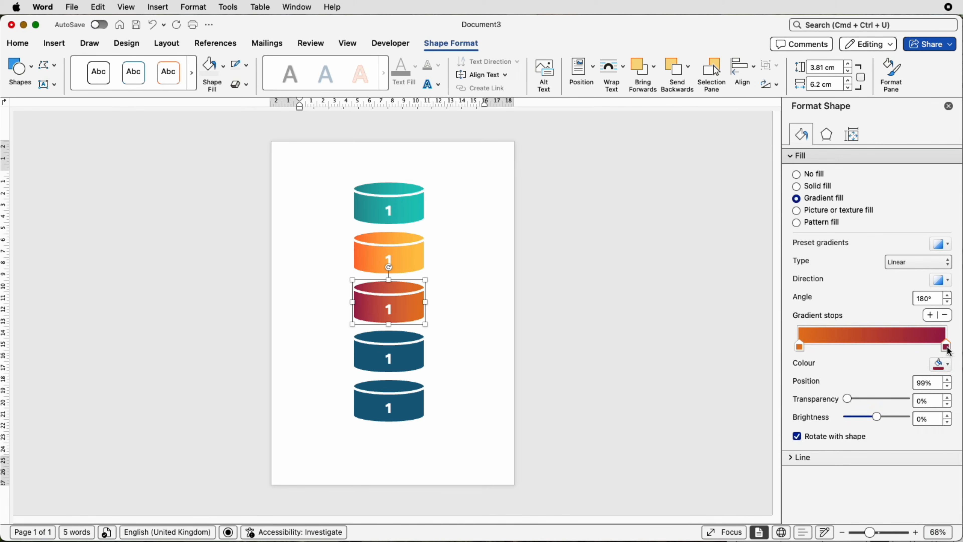
click(939, 364)
click(938, 487)
Step: Apply a linear gradient fill to the fourth cylinder, with a bright pink first stop and a dark crimson last stop
click(421, 359)
click(796, 198)
click(940, 364)
click(951, 521)
click(945, 347)
click(940, 364)
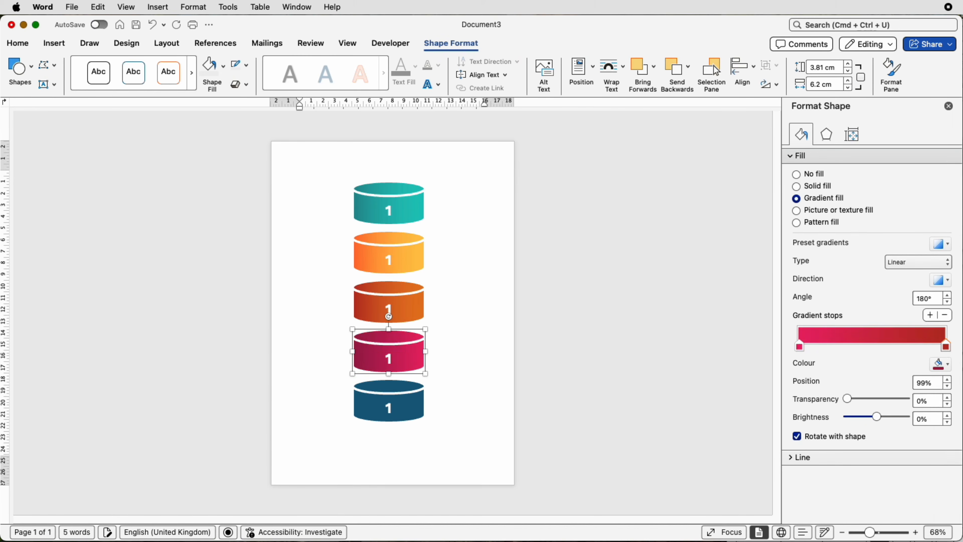
Step: Apply a linear gradient fill to the fifth cylinder, with a light purple first stop and a dark purple last stop
click(417, 408)
click(796, 198)
click(940, 364)
click(959, 526)
click(946, 347)
click(940, 364)
click(959, 525)
click(449, 236)
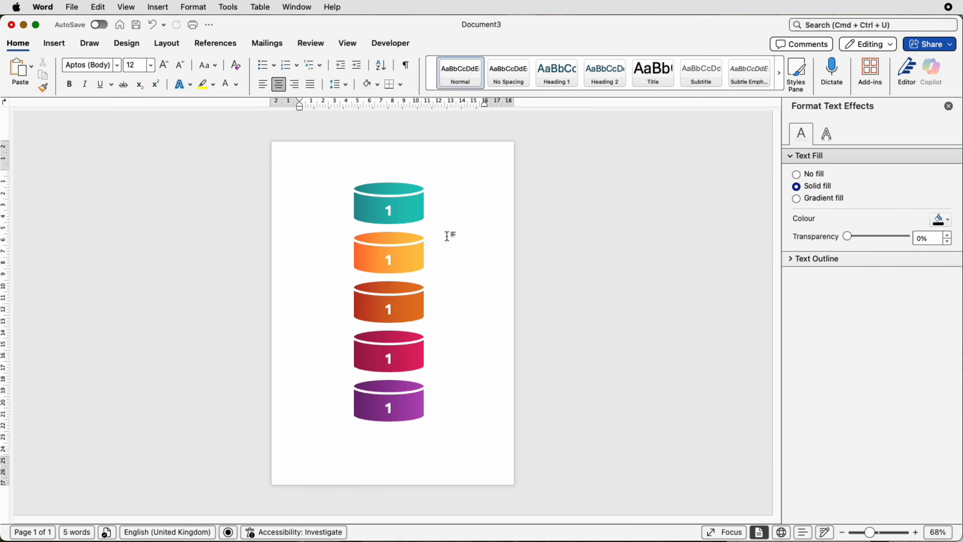
Step: Change the number labels on the second and third cylinders to 2 and 3
click(389, 261)
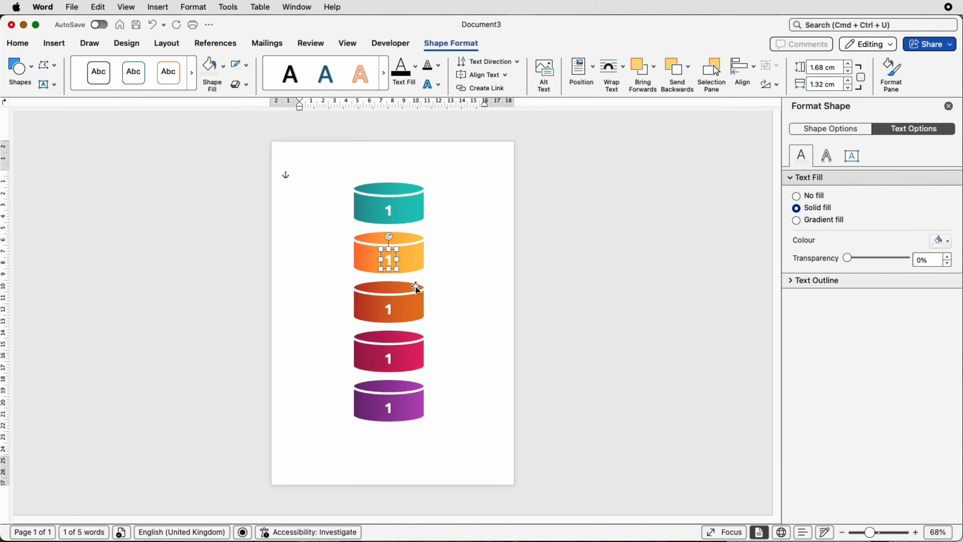
drag(871, 536, 884, 535)
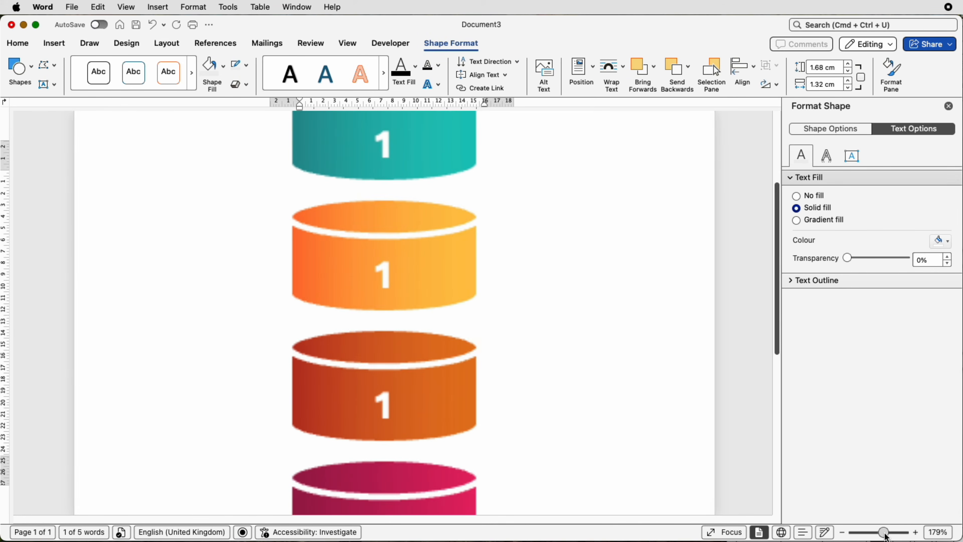
click(393, 282)
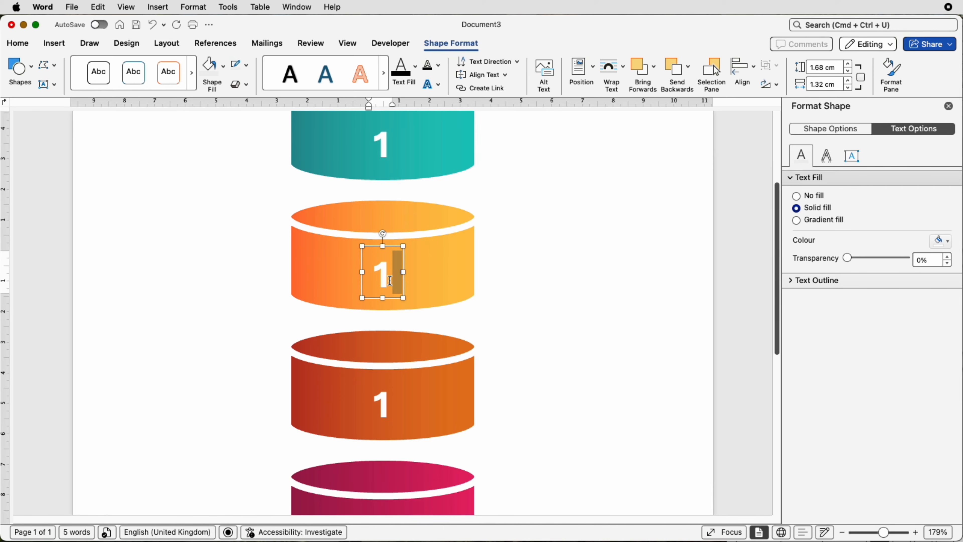
key(BackSpace)
text(2)
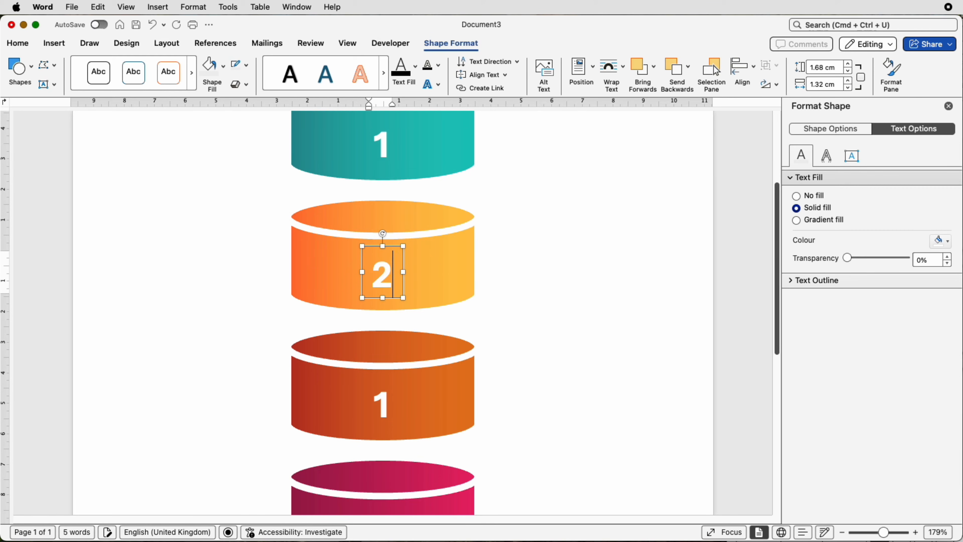
click(387, 409)
click(393, 405)
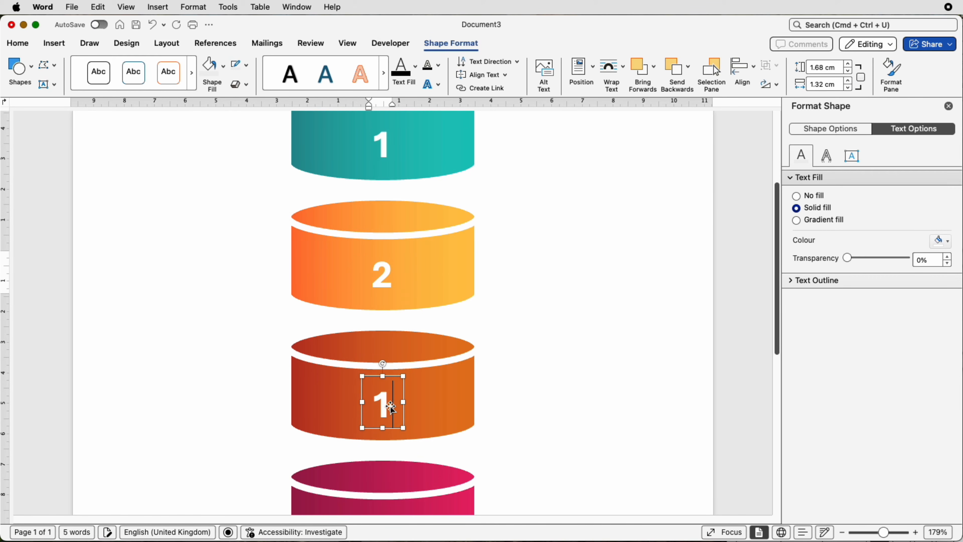
key(BackSpace)
text(3)
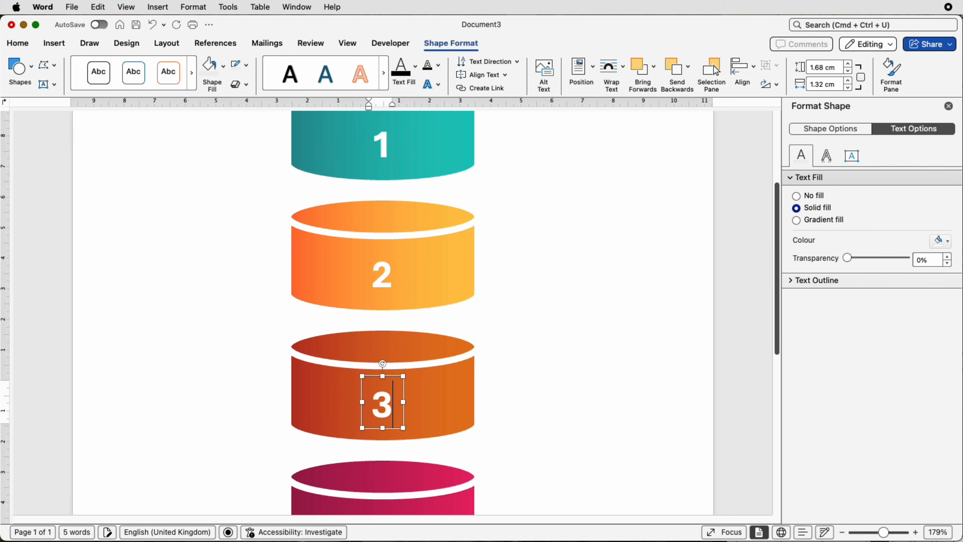
Step: Change the number labels on the fourth and fifth cylinders to 4 and 5
scroll(392, 404, down, 5)
click(390, 374)
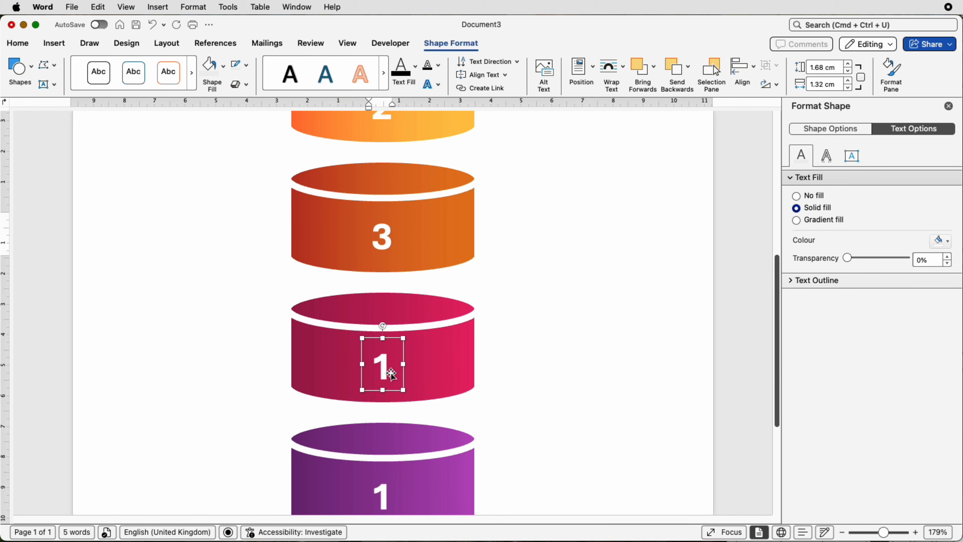
key(BackSpace)
text(4)
scroll(390, 374, down, 5)
click(391, 356)
key(BackSpace)
text(5)
Step: Group the top four cylinders together with all five number labels into a single object
scroll(408, 414, down, 5)
click(402, 416)
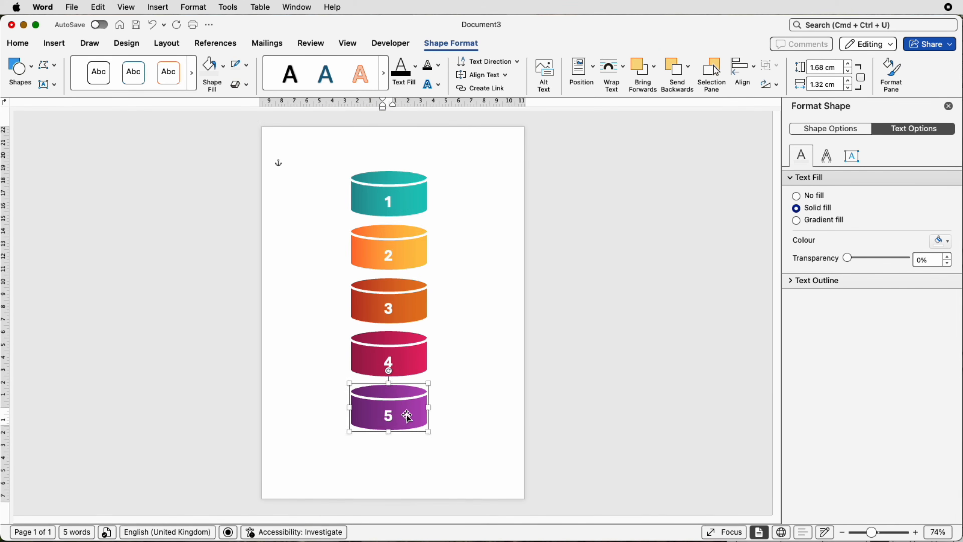
click(389, 416)
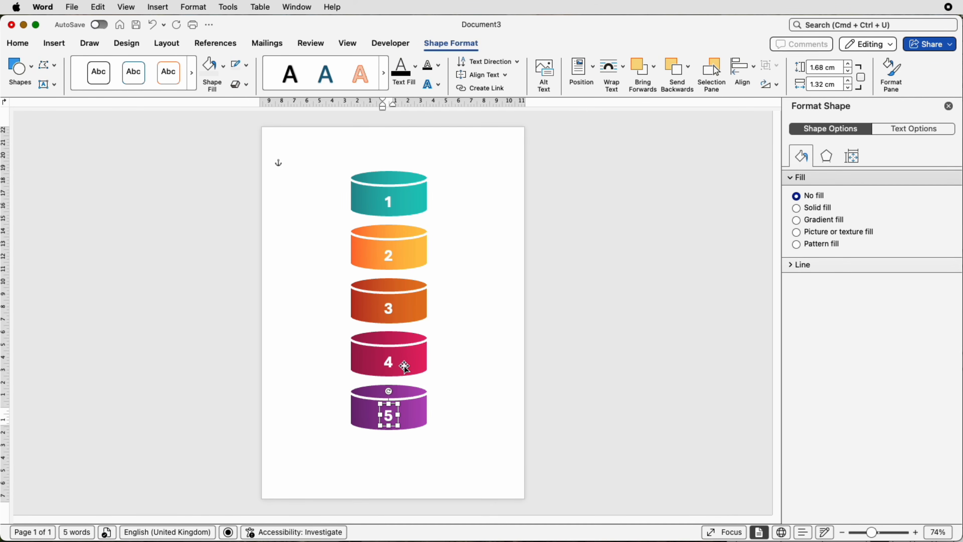
shift+click(411, 360)
shift+click(389, 361)
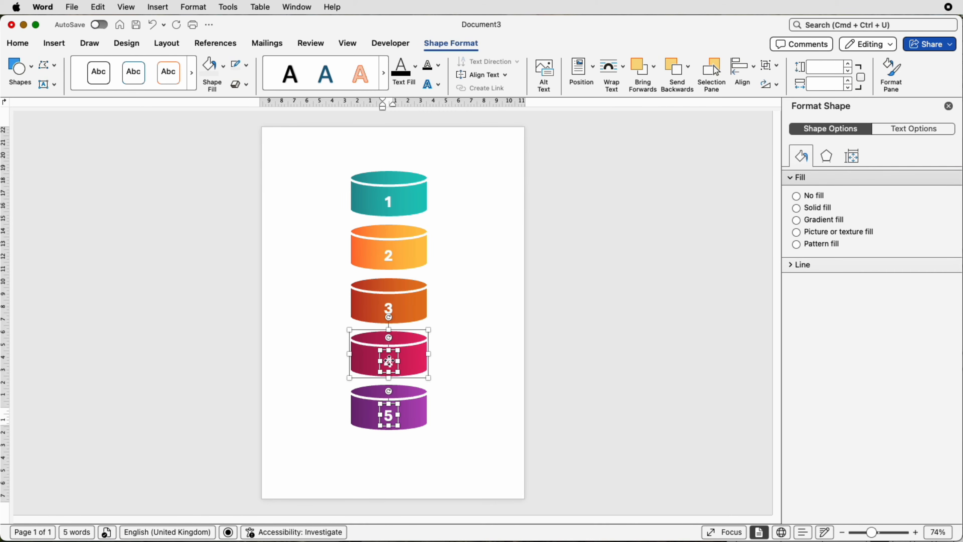
shift+click(389, 306)
shift+click(417, 305)
shift+click(405, 254)
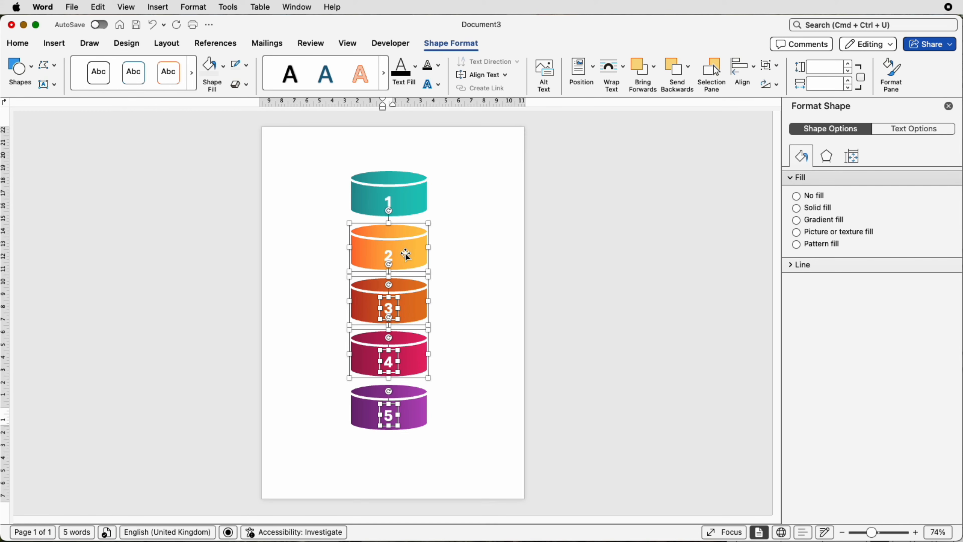
shift+click(390, 255)
shift+click(410, 201)
shift+click(388, 201)
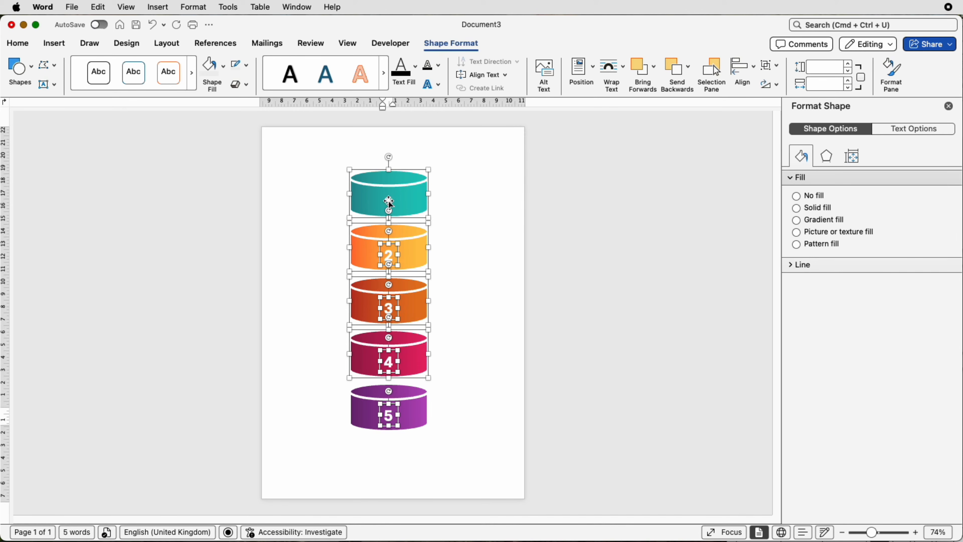
click(761, 72)
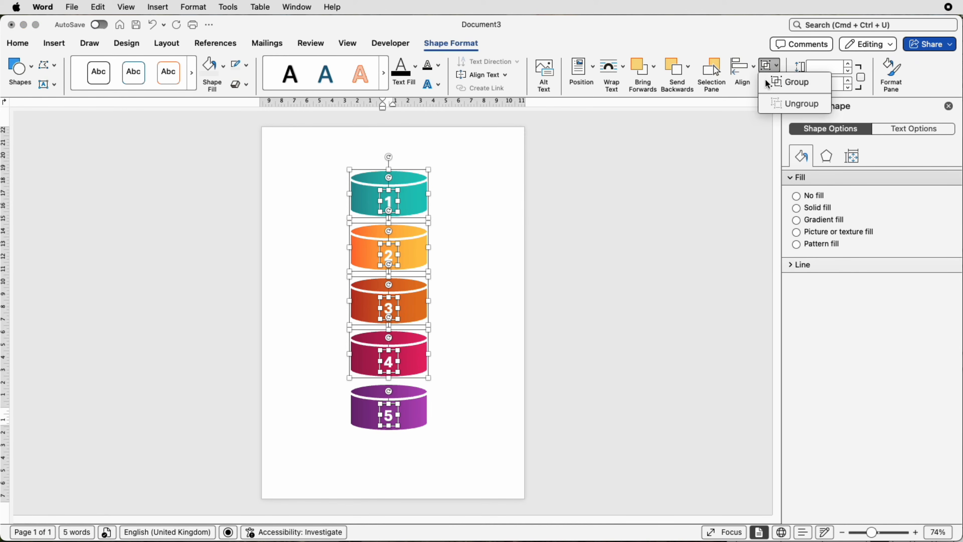
click(772, 80)
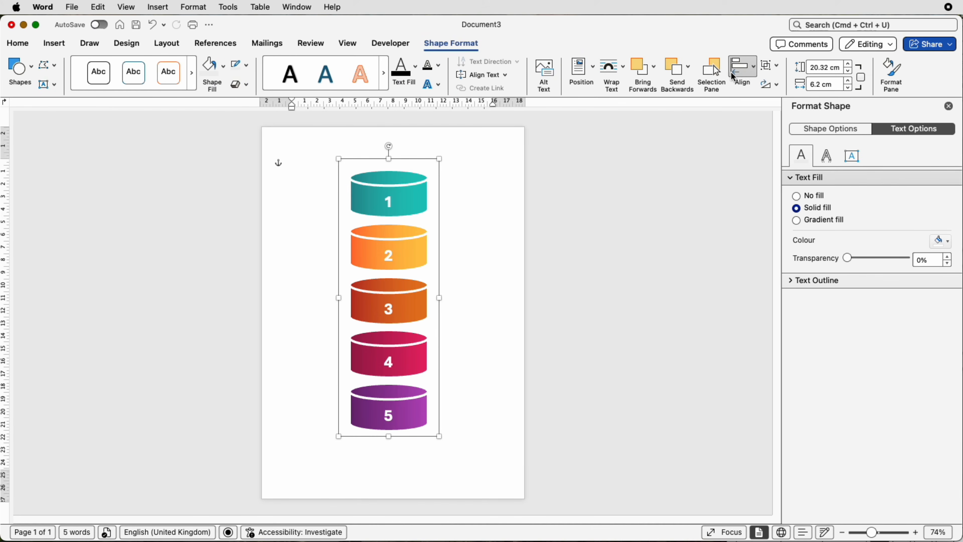
Step: Align the grouped cylinders and labels to the horizontal centre of the page margins, and deselect the group
click(749, 72)
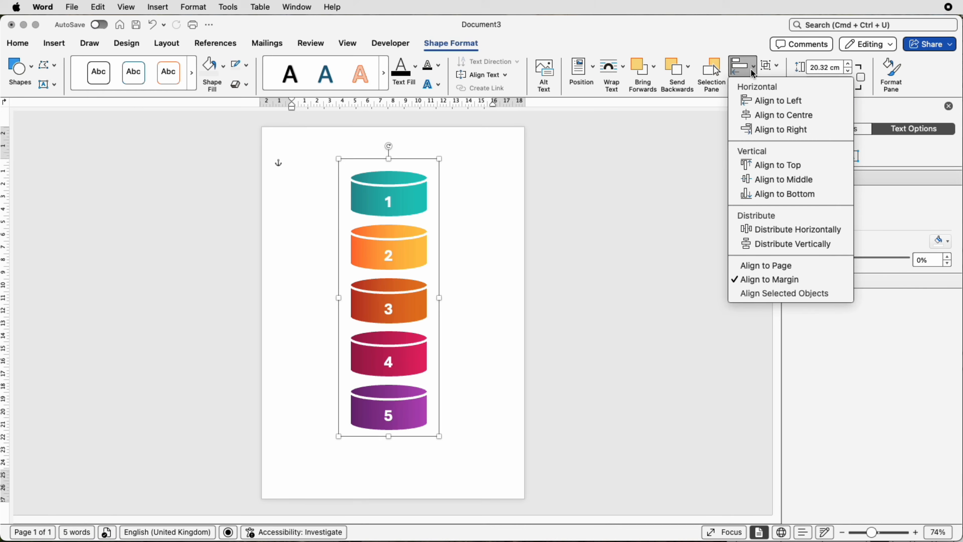
click(752, 113)
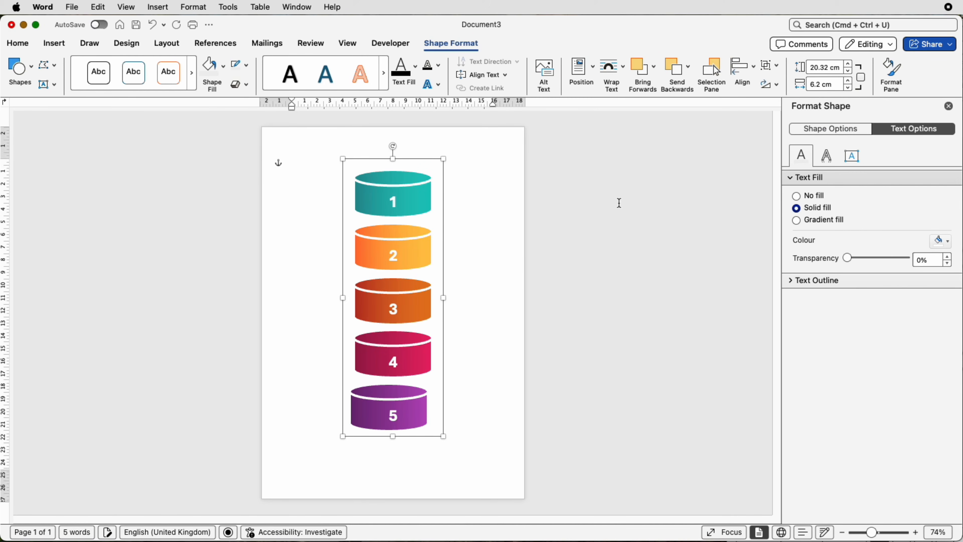
click(507, 283)
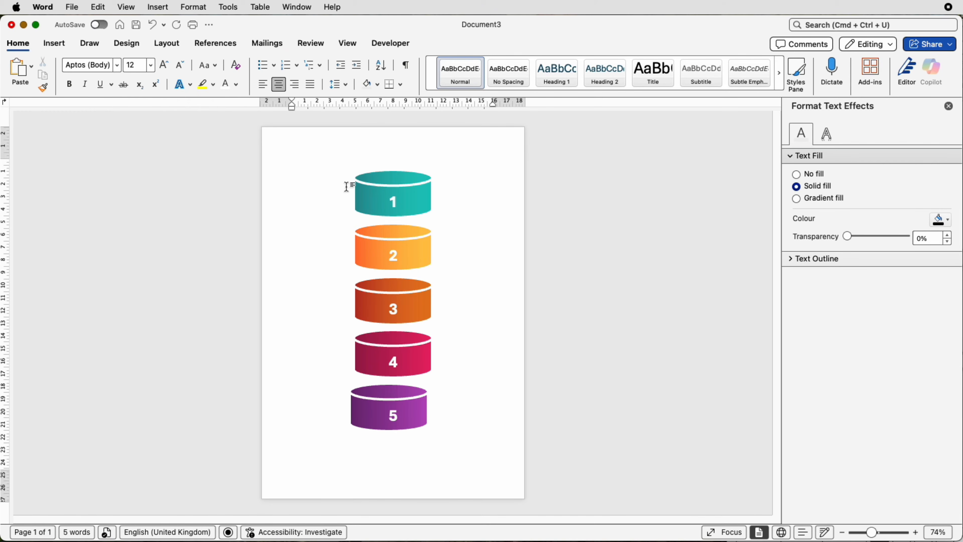
Step: Draw a circle about 1.68 cm in diameter to the left of the first cylinder
click(54, 45)
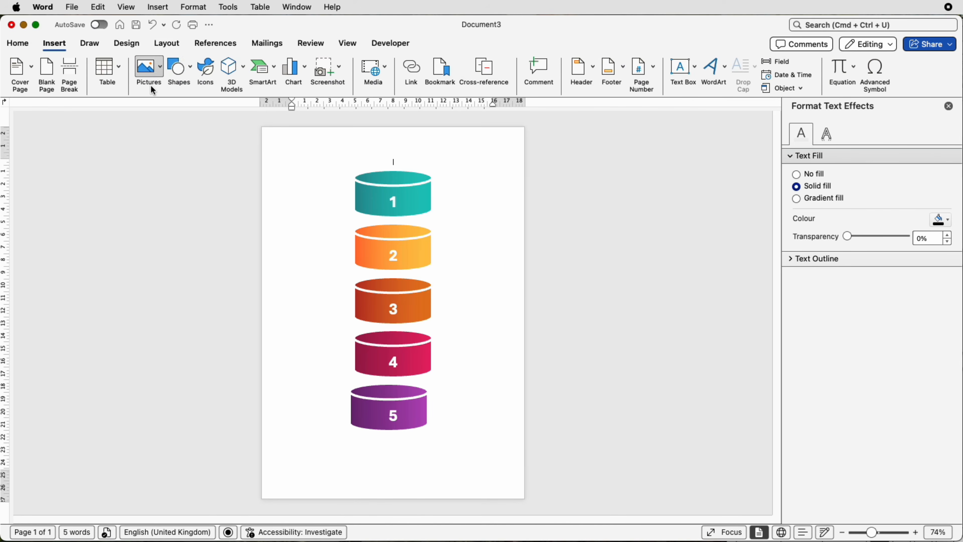
click(177, 67)
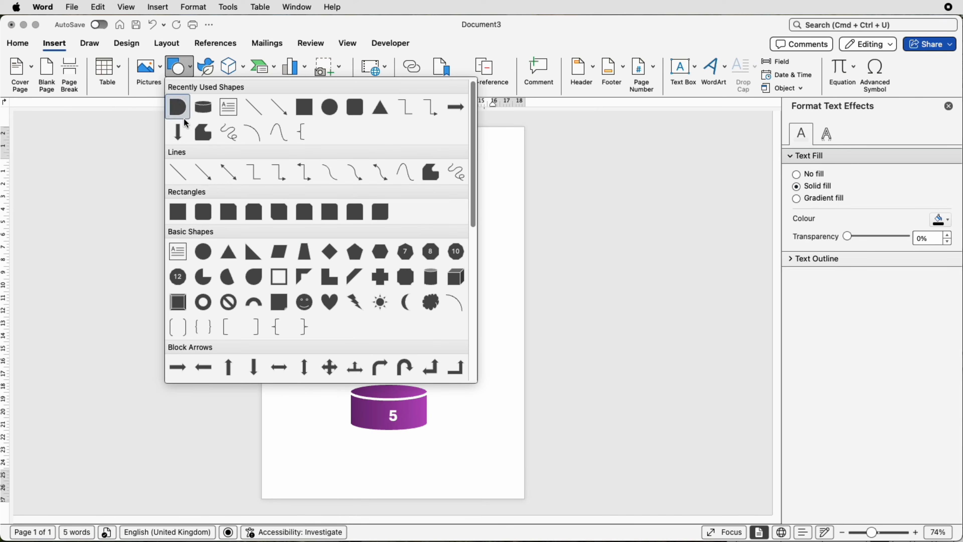
click(203, 251)
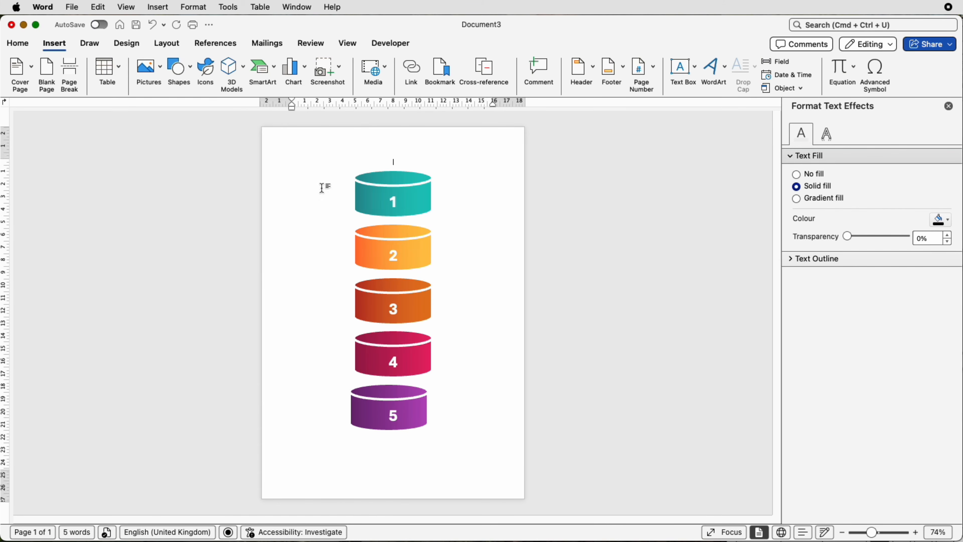
drag(320, 189, 338, 215)
drag(316, 220, 323, 215)
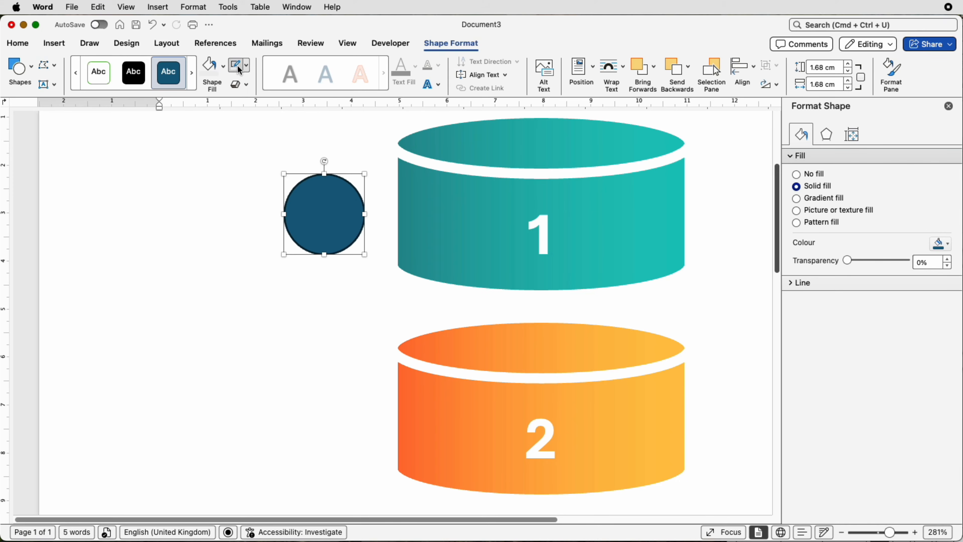
Step: Remove the fill from the circle beside the first cylinder
click(797, 156)
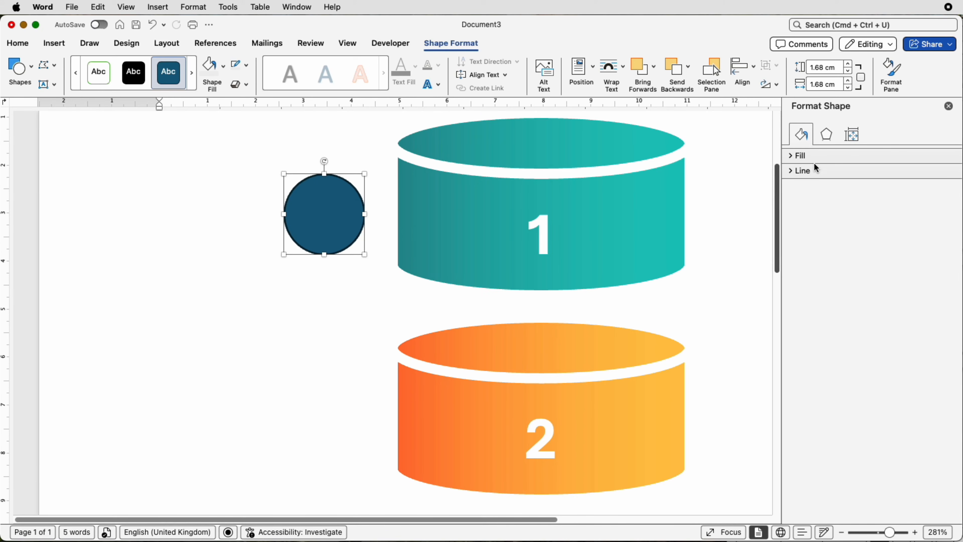
click(792, 156)
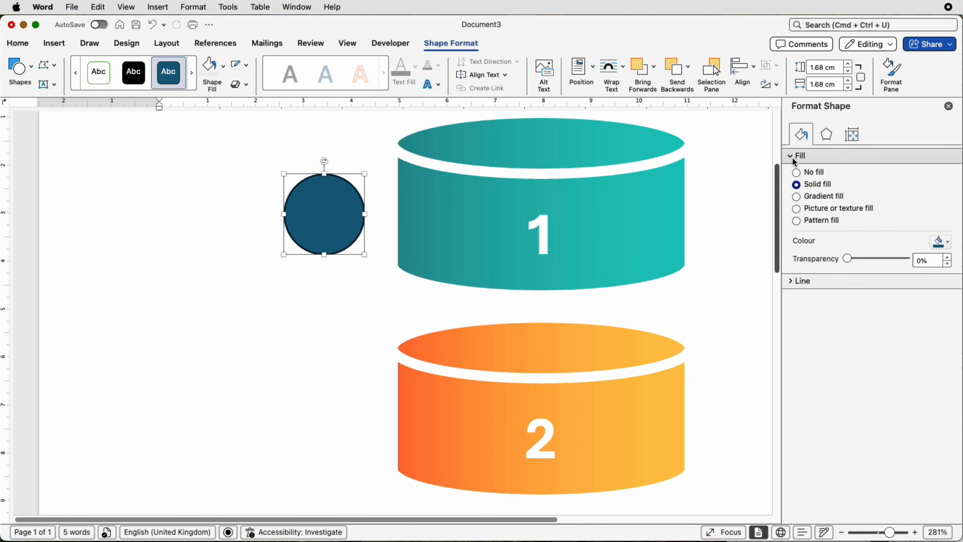
click(796, 172)
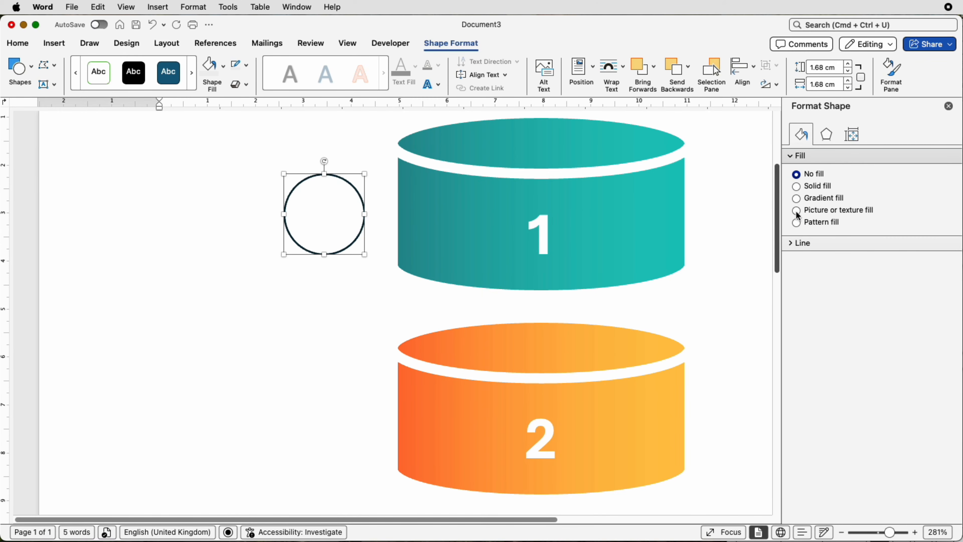
Step: Give the circle a solid dark teal outline with a width of 6 pt
click(795, 245)
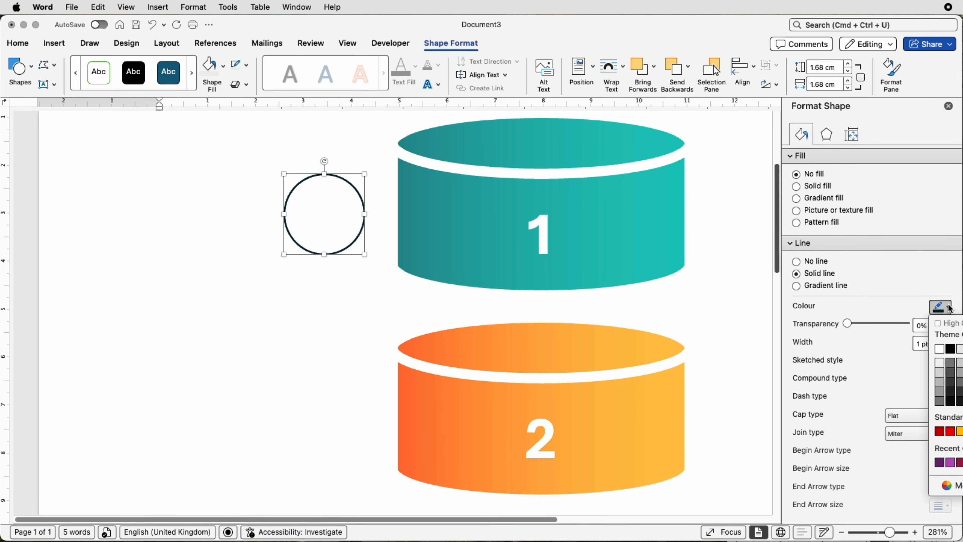
scroll(391, 303, down, 1)
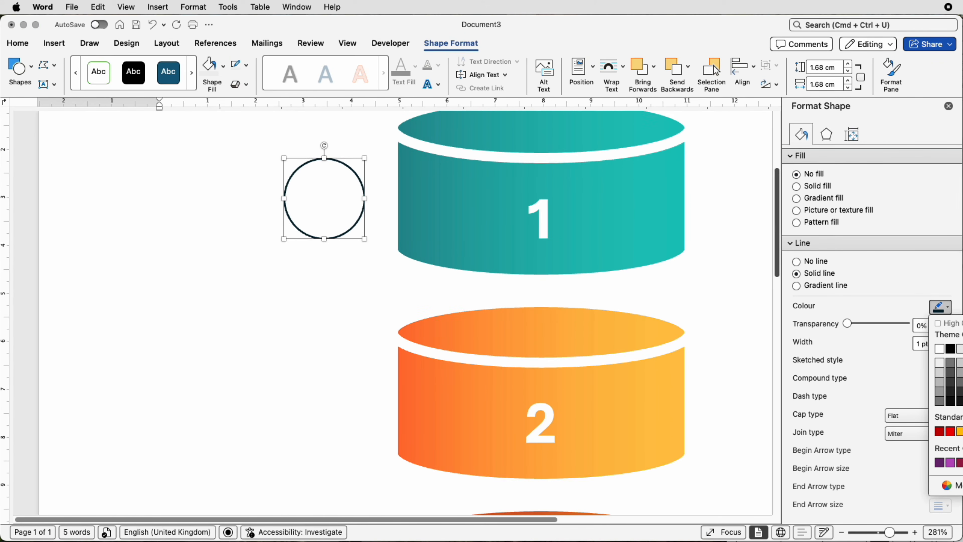
click(955, 462)
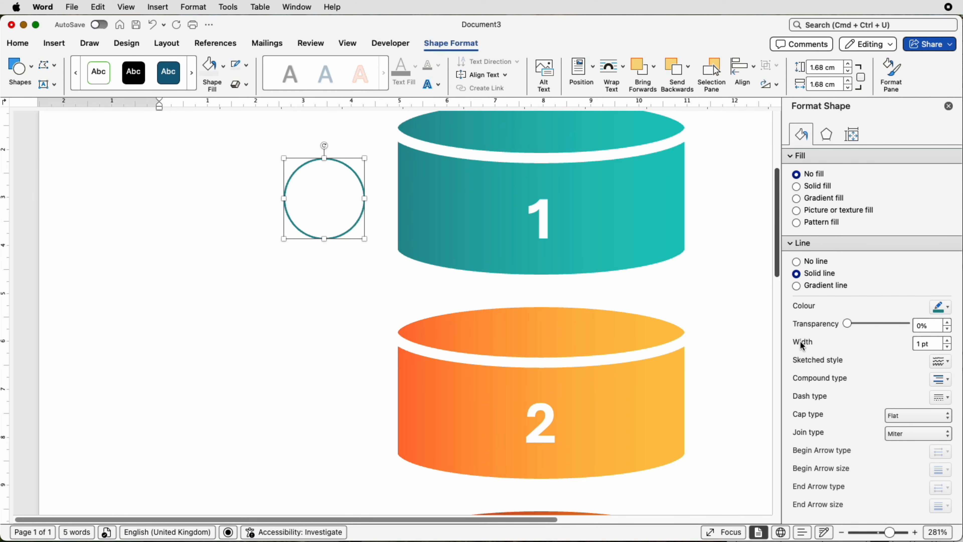
click(922, 344)
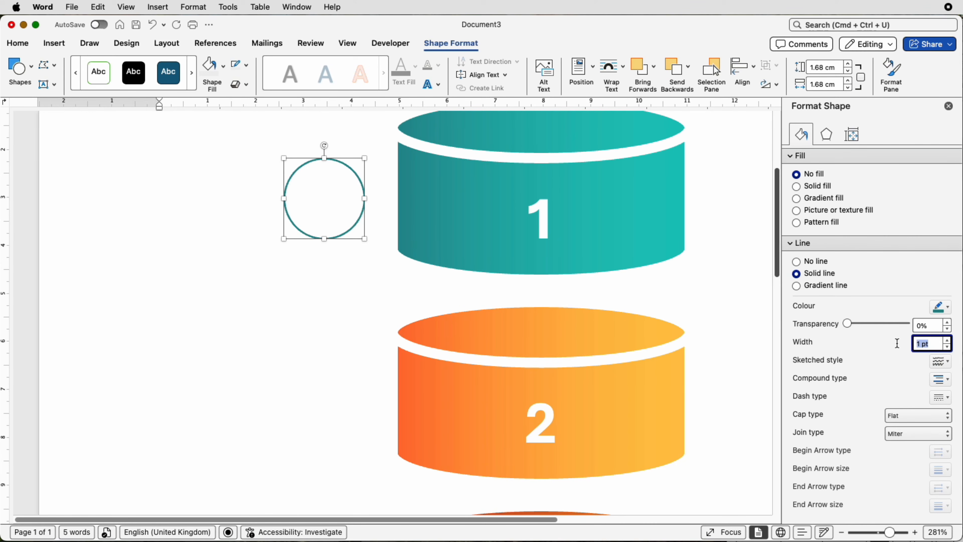
text(6)
key(Return)
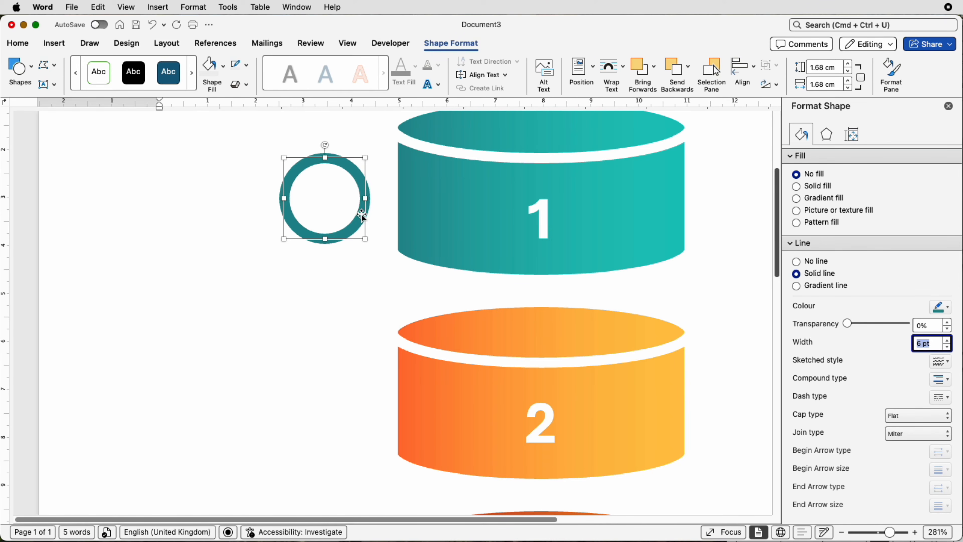
Step: Add an outer bottom-right preset shadow to the teal ring and set the shadow distance to 2 pt
click(828, 135)
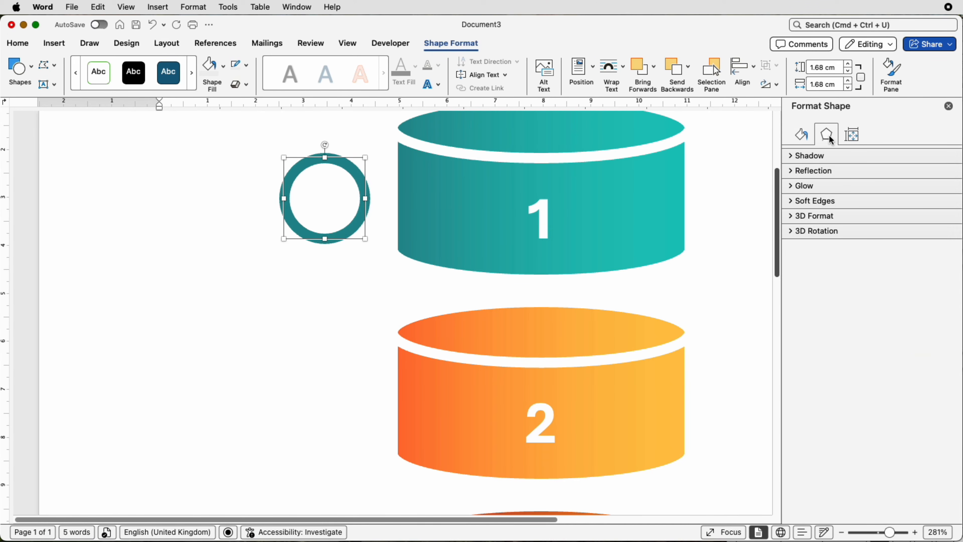
click(794, 157)
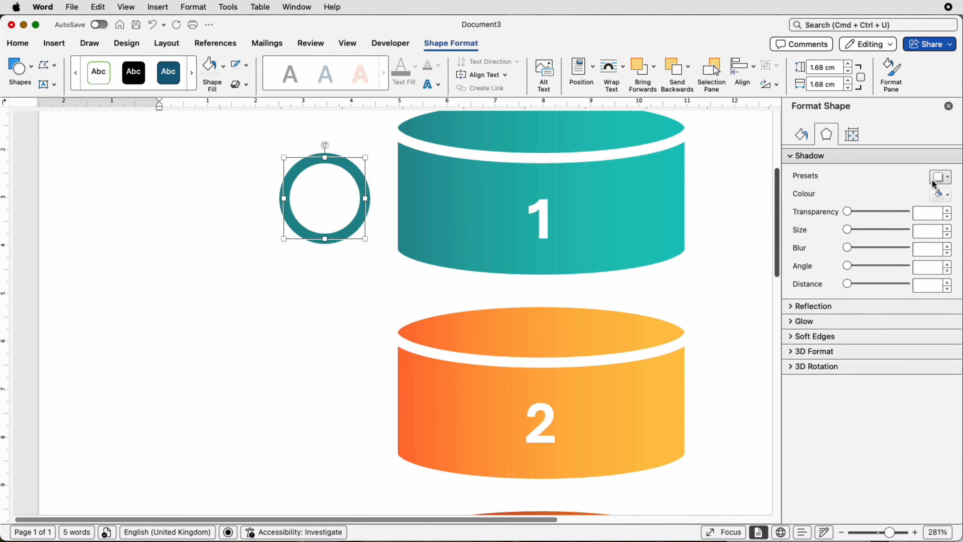
click(947, 181)
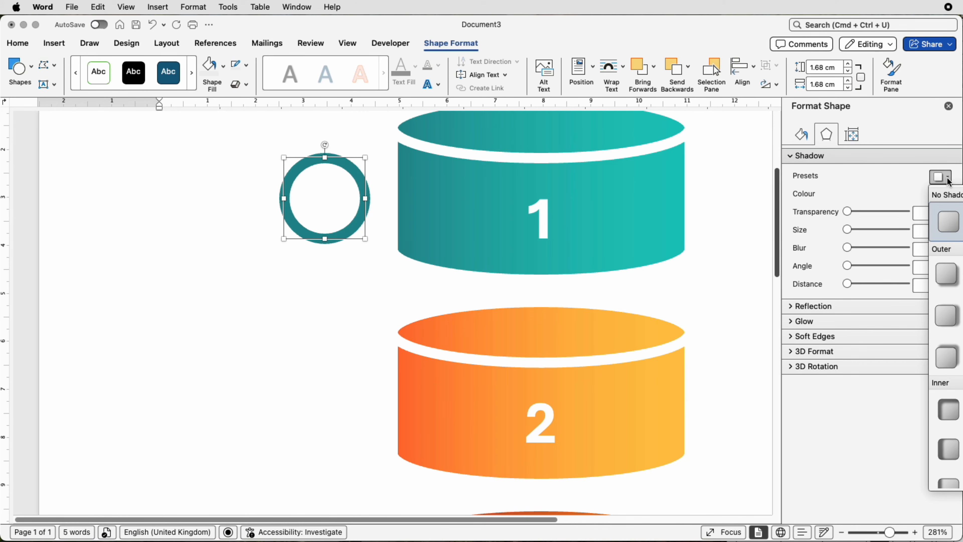
click(946, 276)
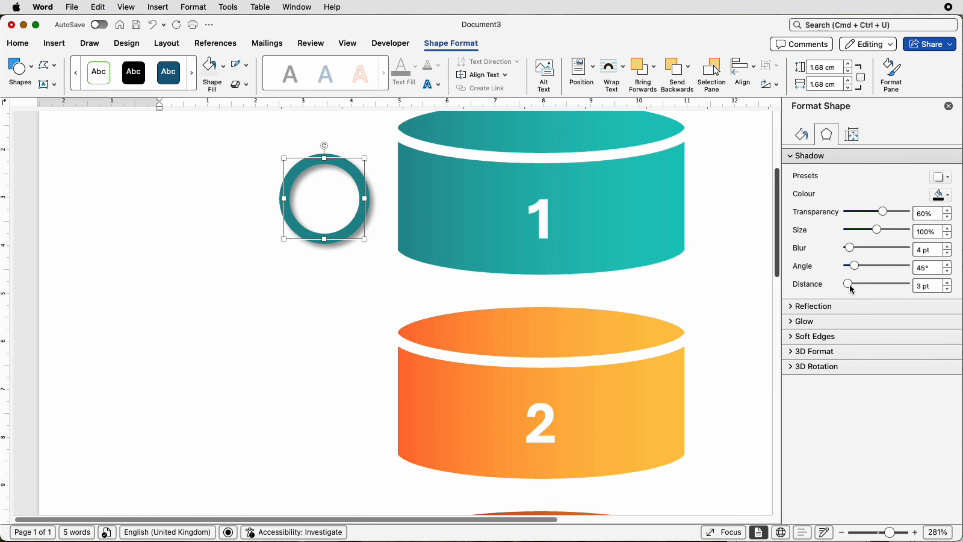
mouse_move(850, 289)
mouse_down()
mouse_move(863, 285)
mouse_move(848, 285)
mouse_up()
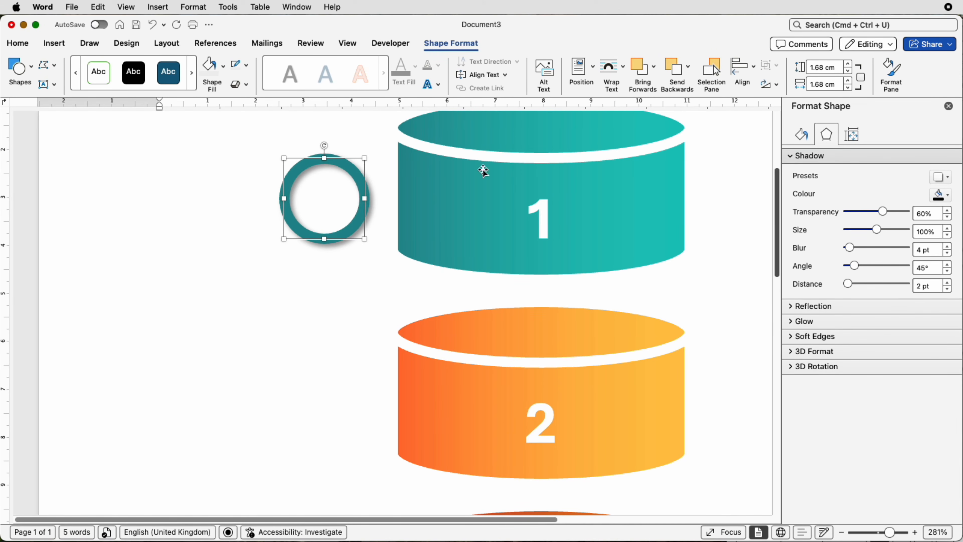
Step: Position the teal ring just to the left of the first cylinder, leaving a small gap between them
scroll(400, 173, down, 1)
scroll(400, 174, down, 1)
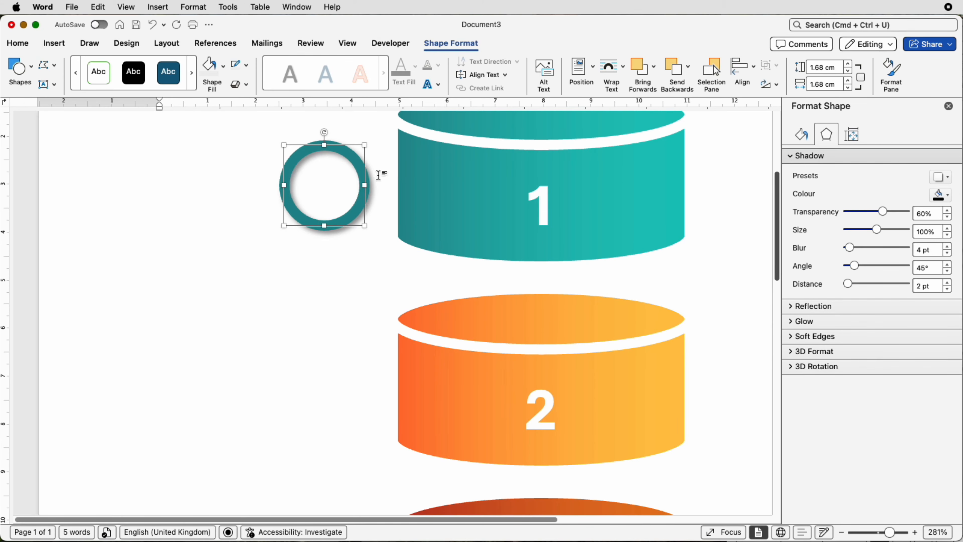
drag(343, 178, 373, 178)
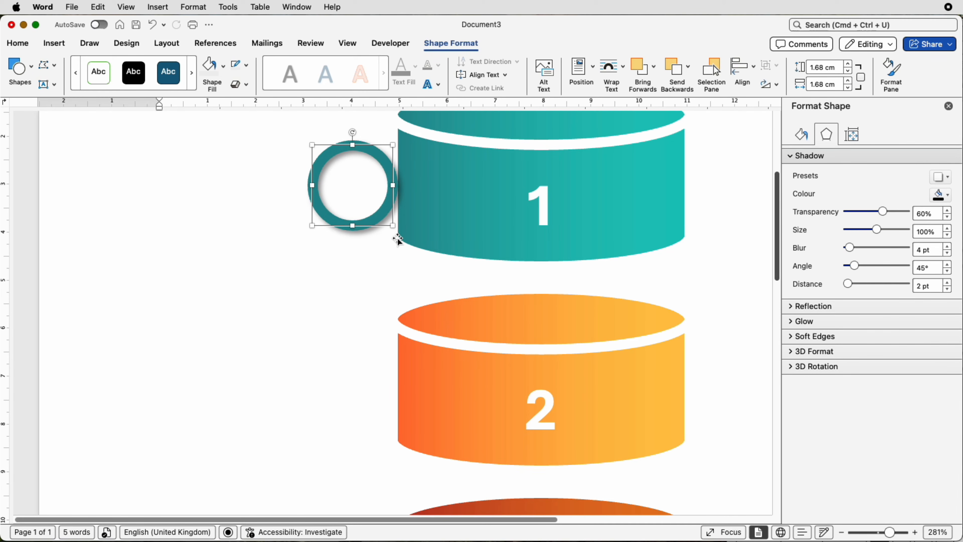
key(Left)
key(Left)
key(Left)
key(Left)
key(Left)
key(Left)
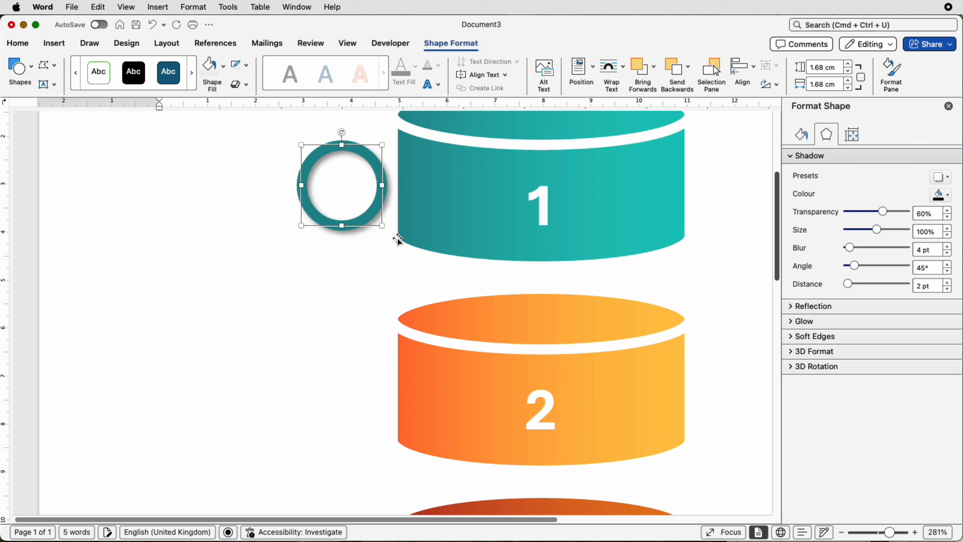
key(Left)
key(Left)
key(Left)
key(Left)
key(Left)
key(Left)
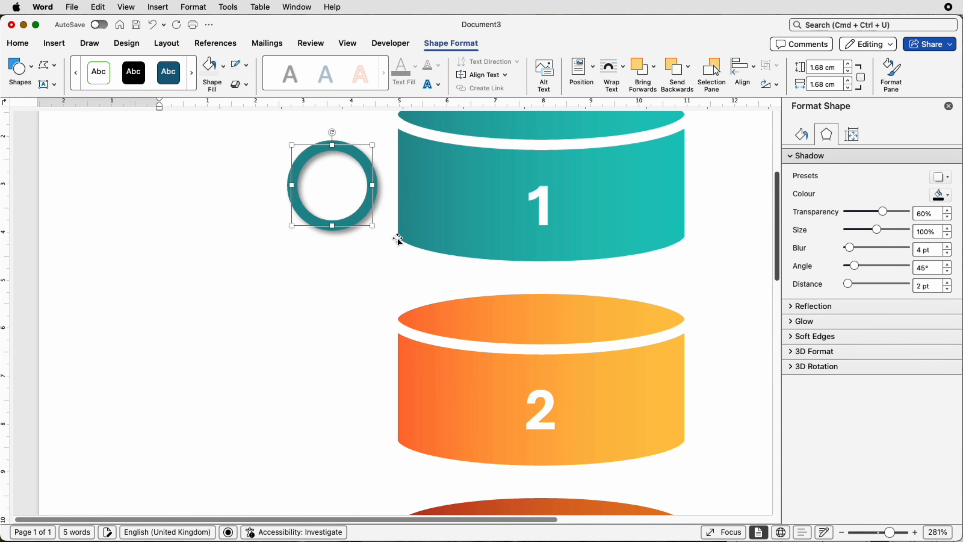
key(Left)
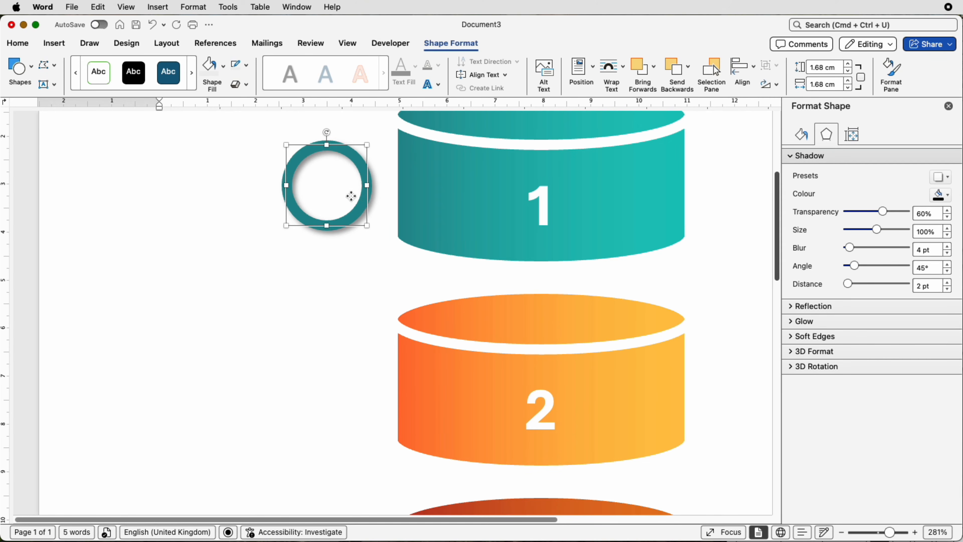
Step: Duplicate the teal ring down the left side for the other four cylinders and delete the surplus copy
drag(351, 197, 353, 392)
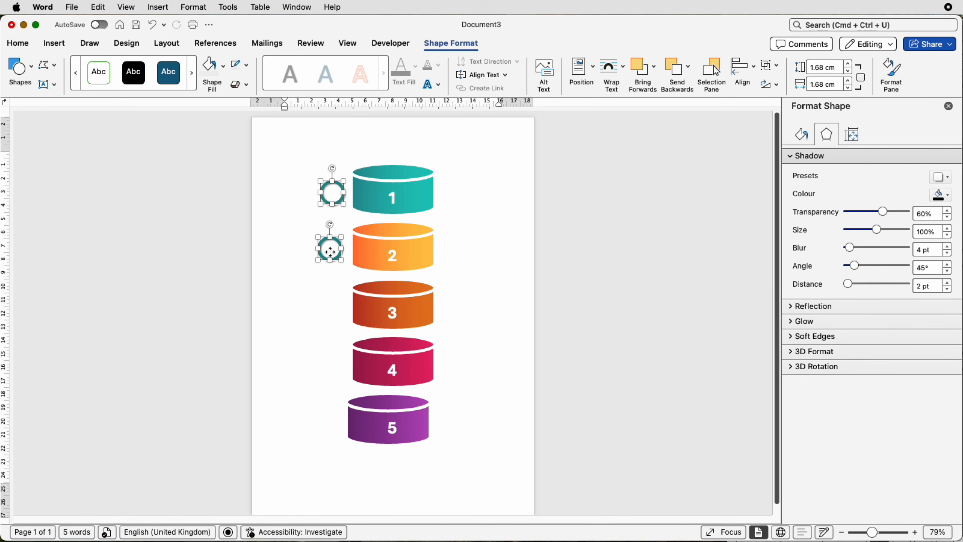
drag(330, 251, 322, 440)
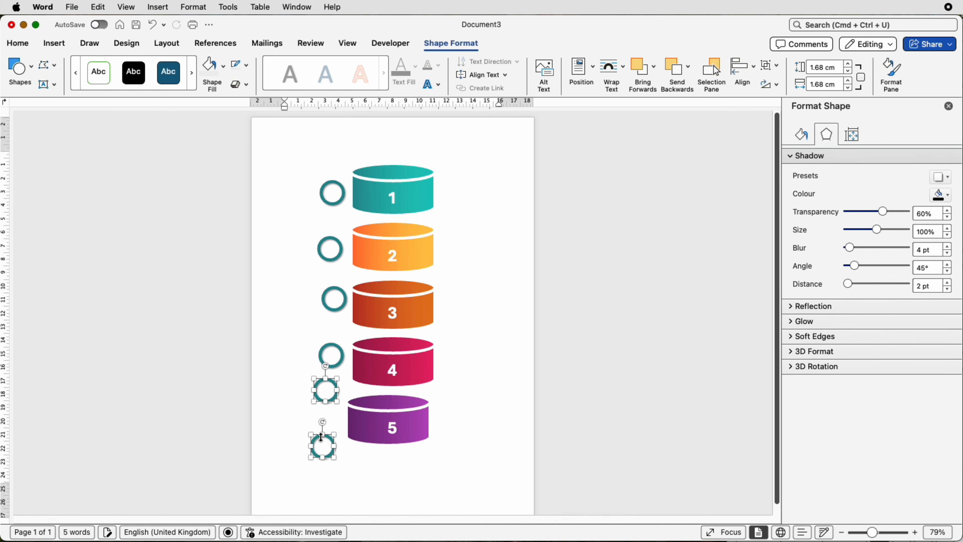
click(306, 418)
click(328, 400)
key(Delete)
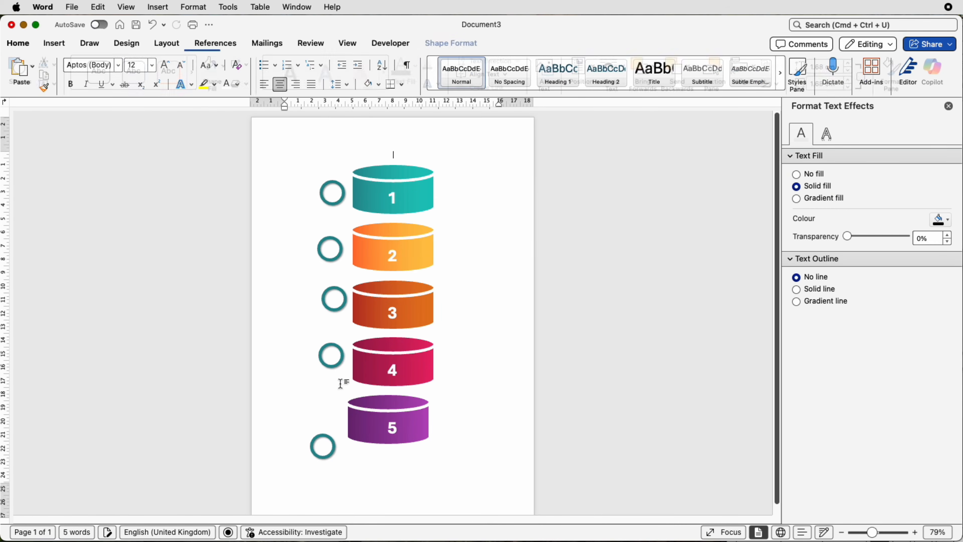
Step: Move the second and fourth rings across to the right side of cylinders 2 and 4
drag(337, 254, 454, 260)
drag(338, 358, 463, 367)
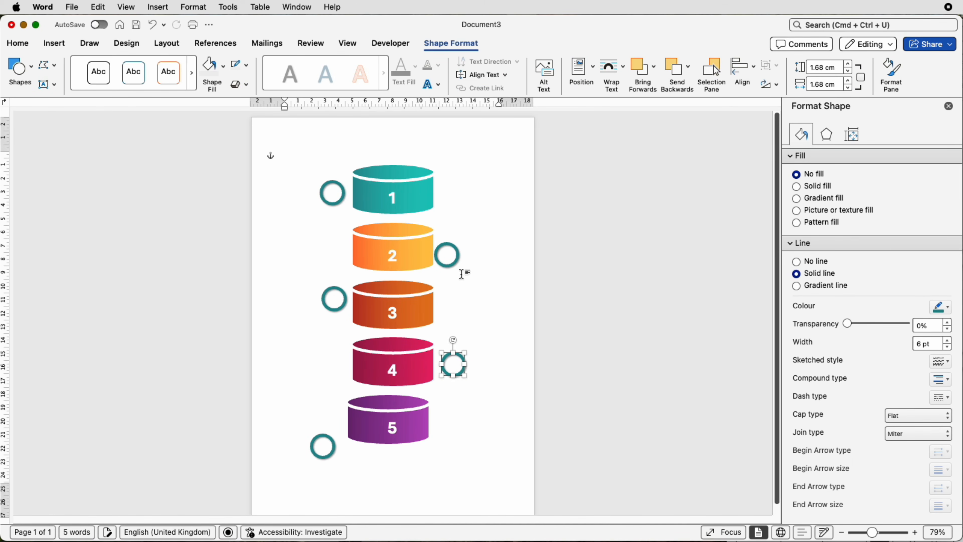
drag(455, 255, 461, 256)
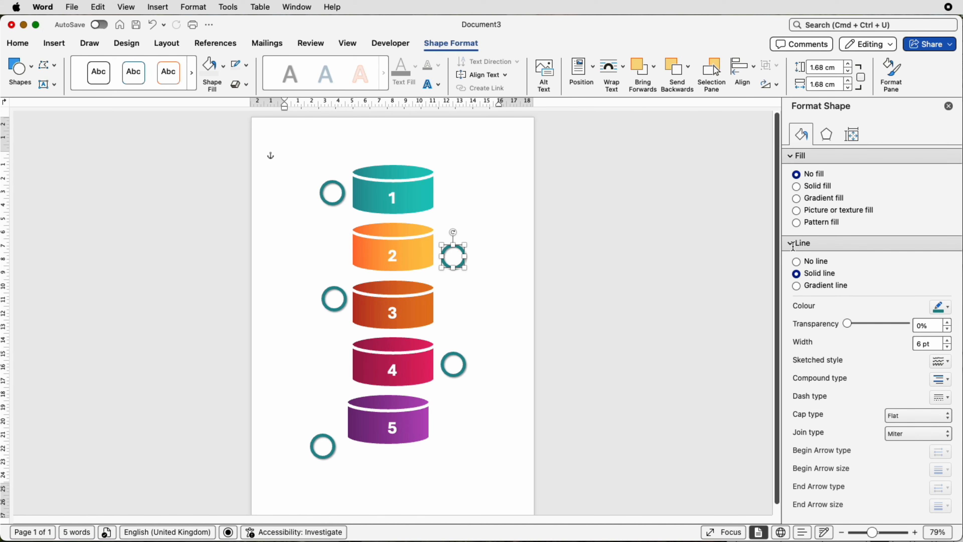
Step: Recolour the outline of the ring beside cylinder 2 to orange and the one beside cylinder 3 to dark red
click(950, 307)
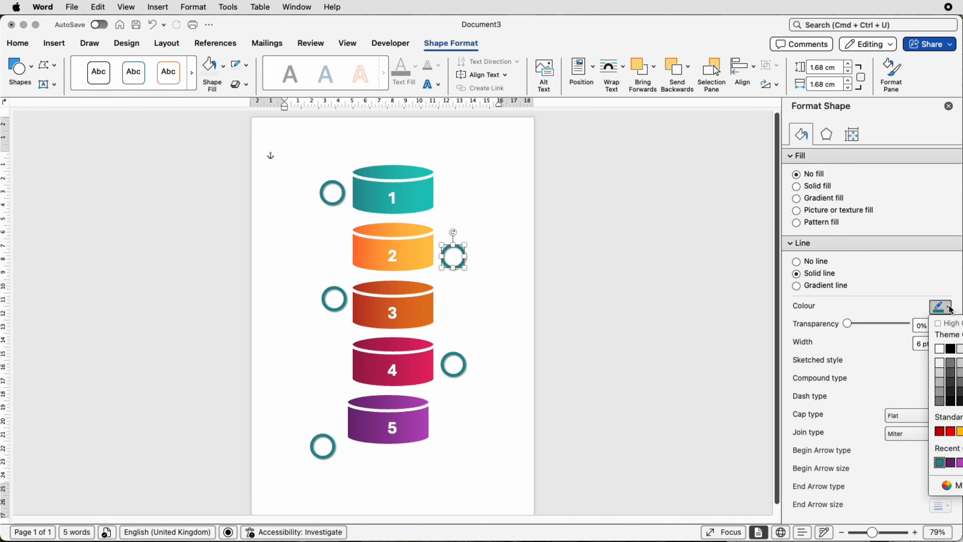
click(962, 462)
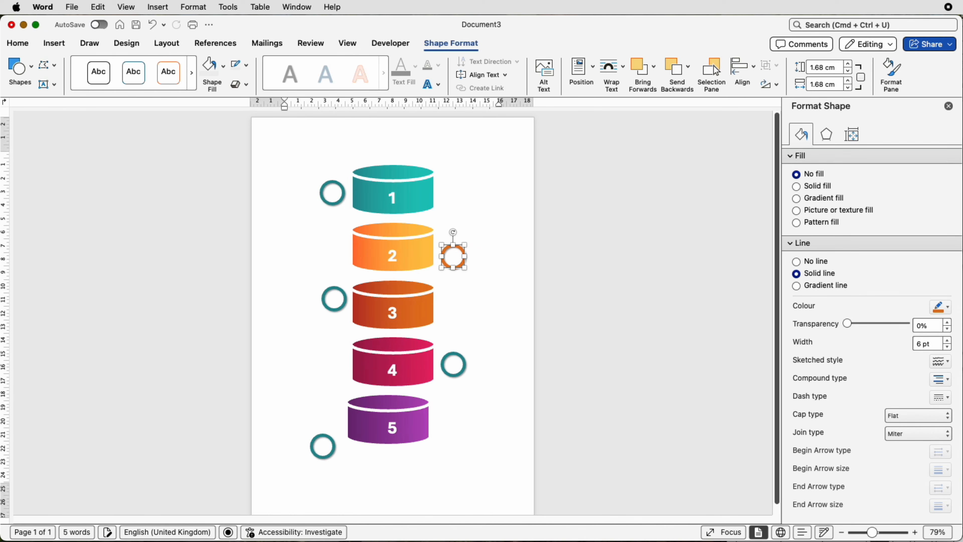
click(333, 308)
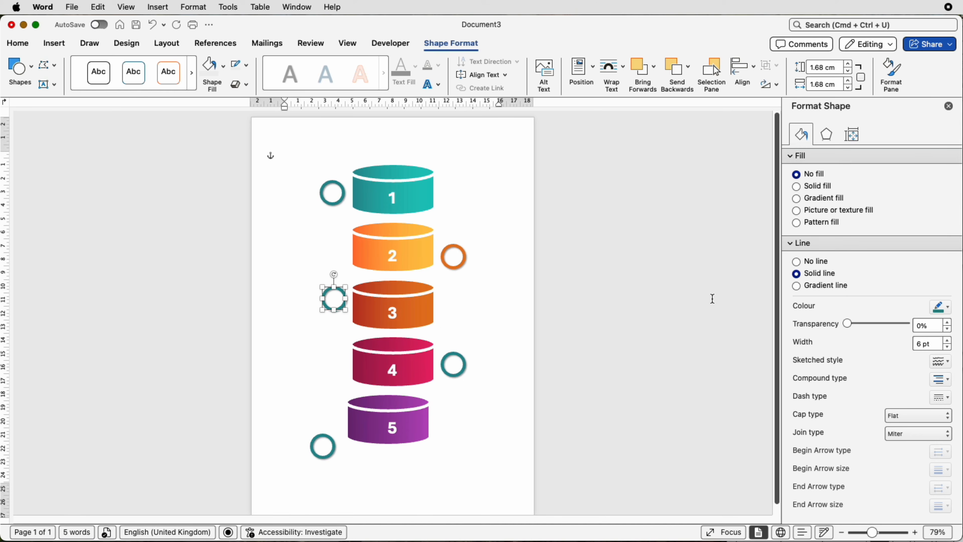
click(949, 308)
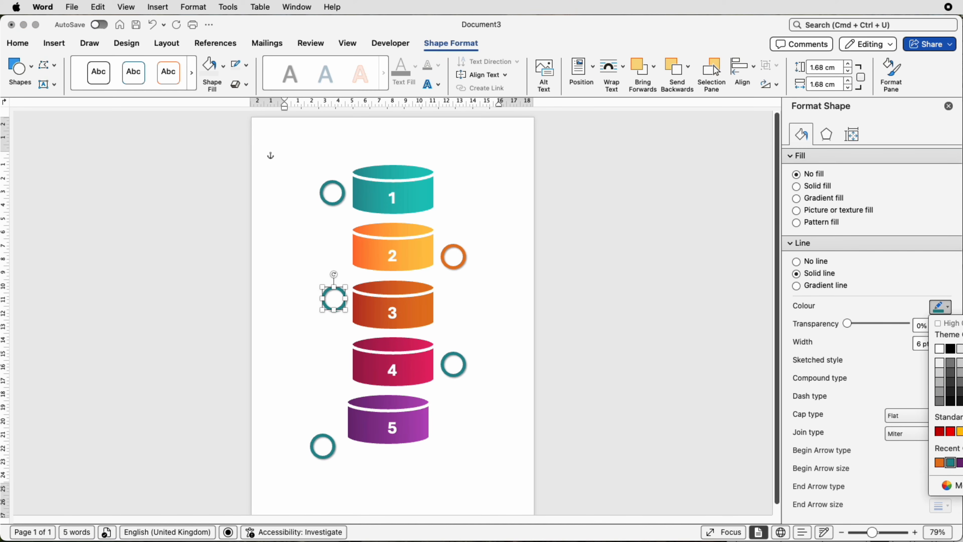
click(962, 462)
Step: Recolour the outline of the ring beside cylinder 4 to dark crimson and the one beside cylinder 5 to dark purple
click(442, 365)
click(947, 307)
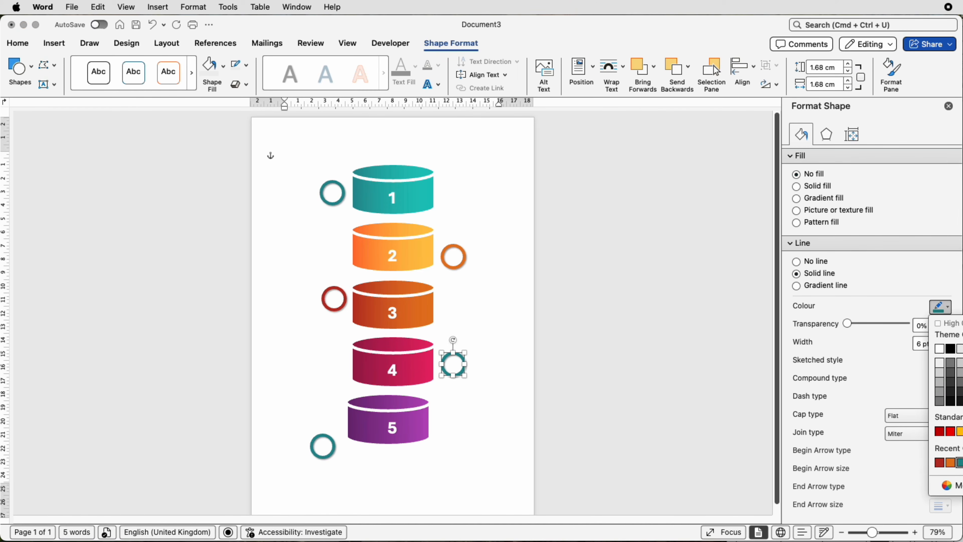
click(962, 462)
click(333, 449)
click(948, 308)
click(962, 462)
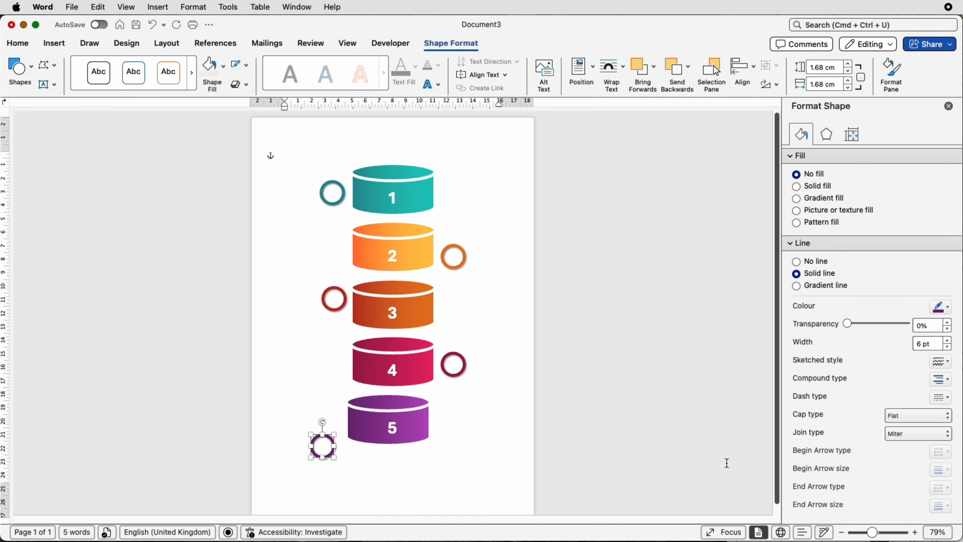
Step: Position the orange ring just to the right of cylinder 2, leaving a small gap between them
drag(873, 533, 883, 534)
scroll(607, 341, up, 6)
drag(491, 283, 476, 267)
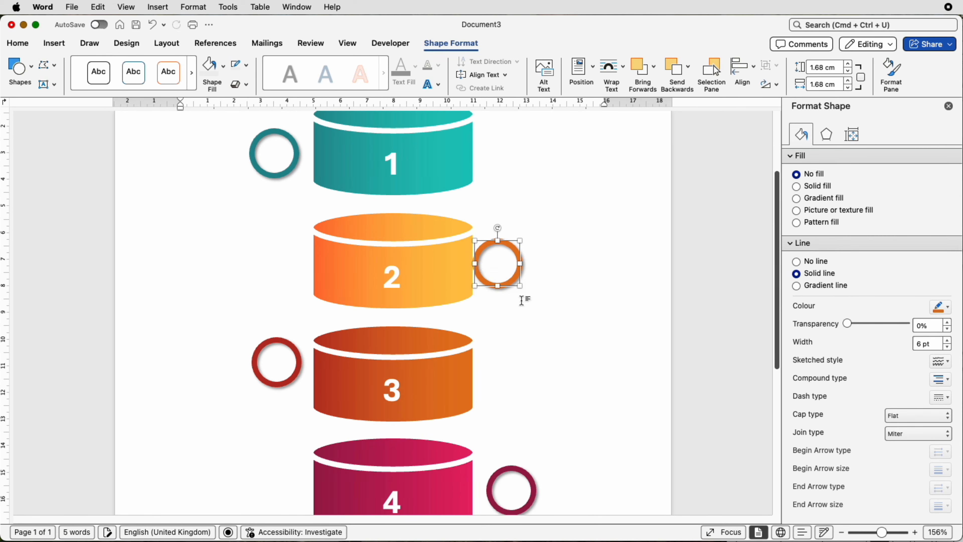
key(Right)
key(Right)
key(Right)
key(Right)
key(Right)
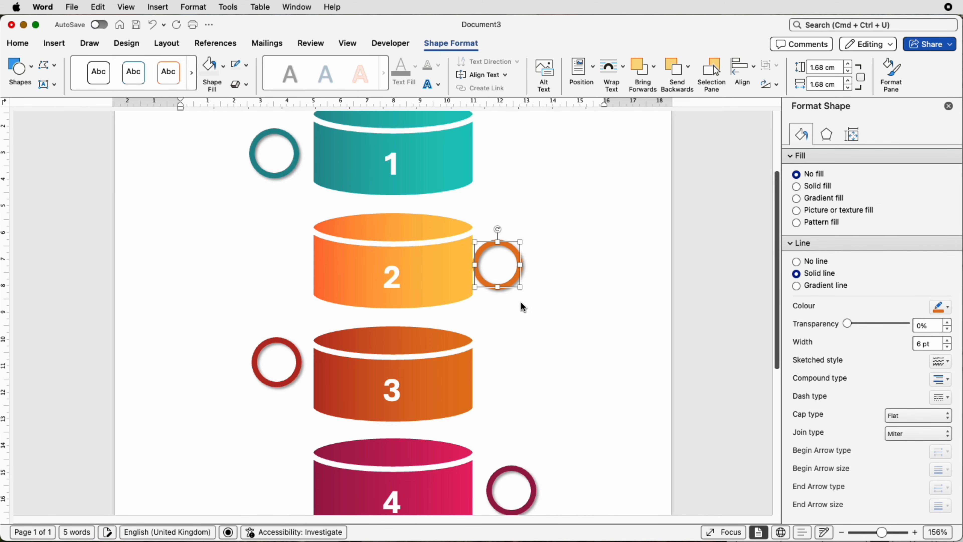
key(Right)
key(Right)
key(Right)
key(Right)
key(Right)
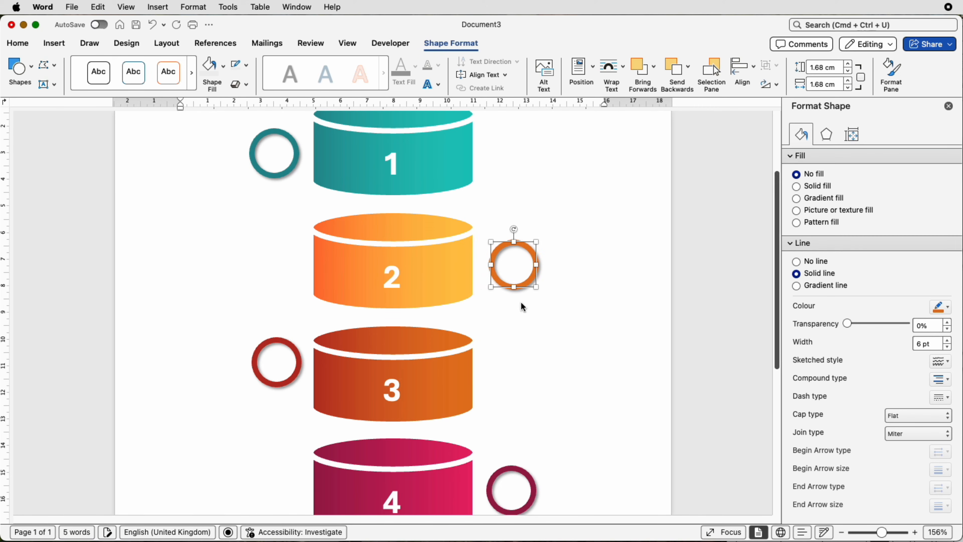
Step: Position the dark red ring level with the body of cylinder 3 and a small gap to its left
drag(298, 367, 307, 384)
key(Right)
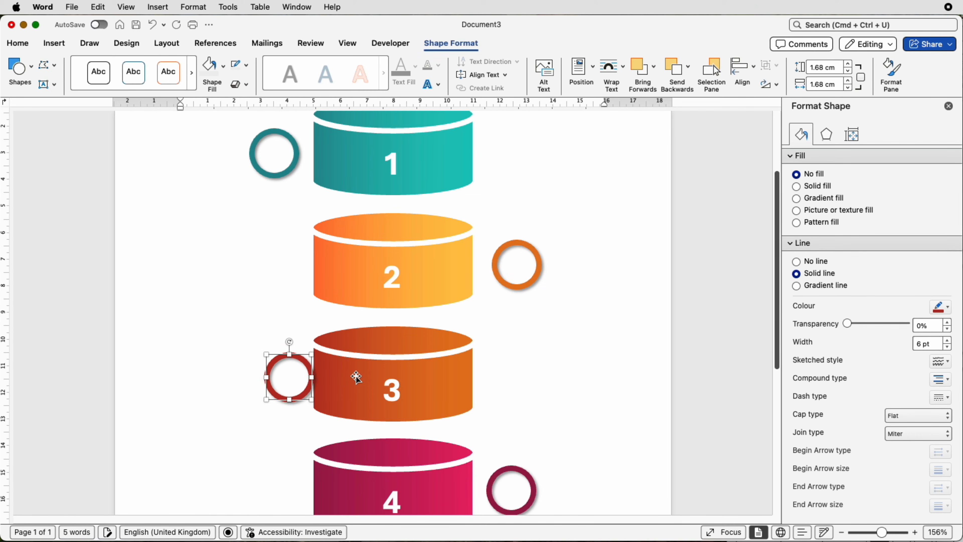
key(Down)
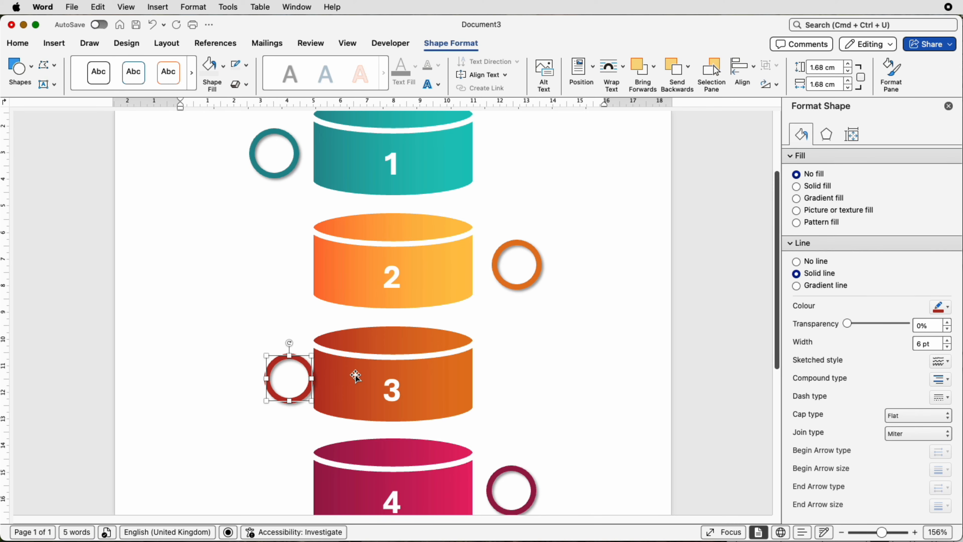
key(Left)
key(Left)
key(Left)
key(Left)
key(Left)
key(Left)
key(Left)
key(Left)
key(Left)
key(Left)
key(Left)
key(Left)
key(Left)
key(Left)
key(Left)
key(Left)
key(Left)
key(Left)
key(Left)
key(Left)
scroll(355, 376, up, 1)
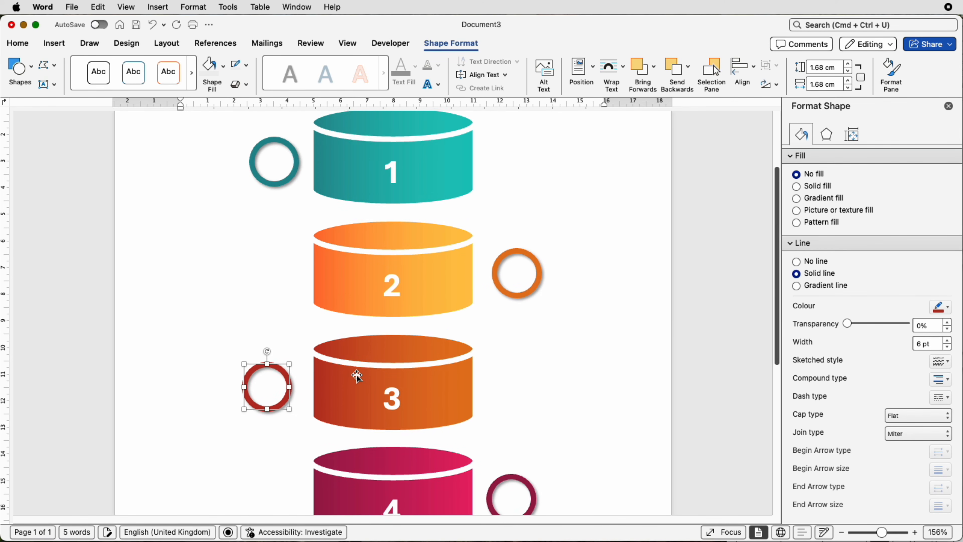
Step: Adjust the horizontal position of the crimson ring so it sits a small gap to the right of cylinder 4
scroll(355, 376, down, 4)
click(534, 398)
key(Left)
key(Left)
key(Left)
key(Left)
key(Left)
key(Left)
key(Left)
key(Left)
key(Left)
key(Left)
key(Left)
key(Left)
key(Left)
key(Left)
key(Right)
key(Right)
key(Right)
key(Right)
key(Right)
key(Right)
key(Right)
key(Right)
key(Right)
key(Right)
key(Right)
key(Right)
key(Right)
Step: Raise the purple ring level with the body of cylinder 5 and set it a small gap to its left
scroll(531, 398, down, 8)
click(297, 321)
key(Up)
key(Up)
key(Up)
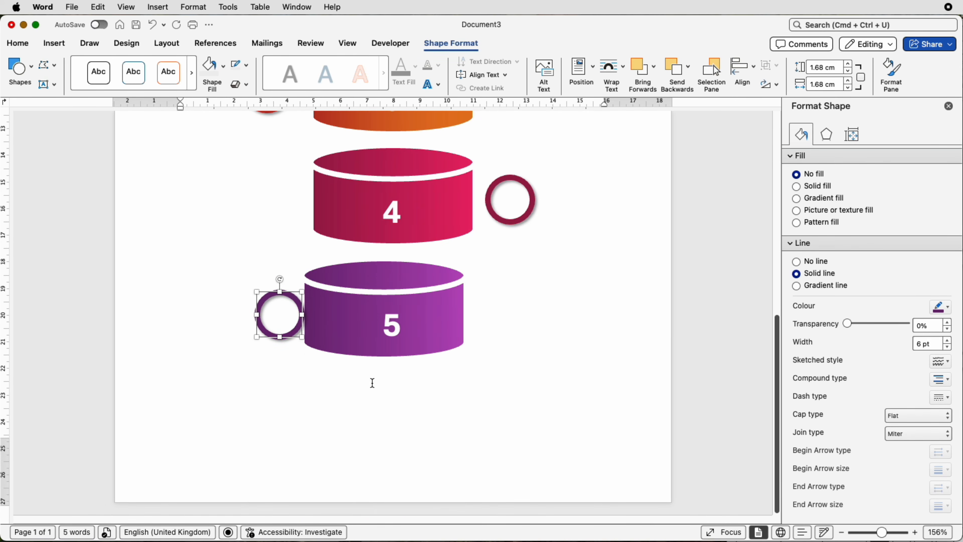
key(Left)
key(Left)
key(Left)
key(Left)
key(Left)
key(Left)
key(Left)
key(Left)
key(Left)
key(Left)
key(Left)
key(Left)
Step: Align the teal, dark red and purple rings on the left side horizontally to their common centre
ctrl+scroll(371, 383, down, 7)
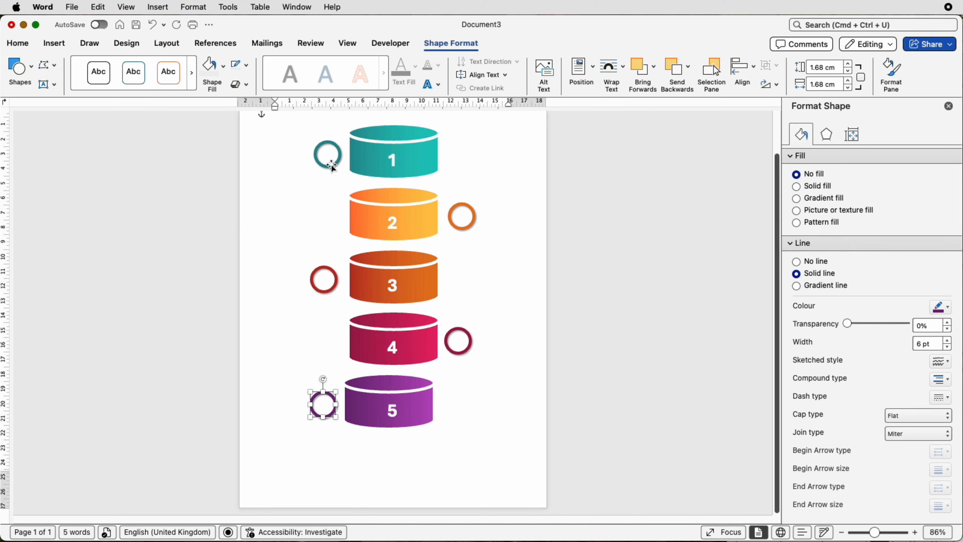
click(333, 164)
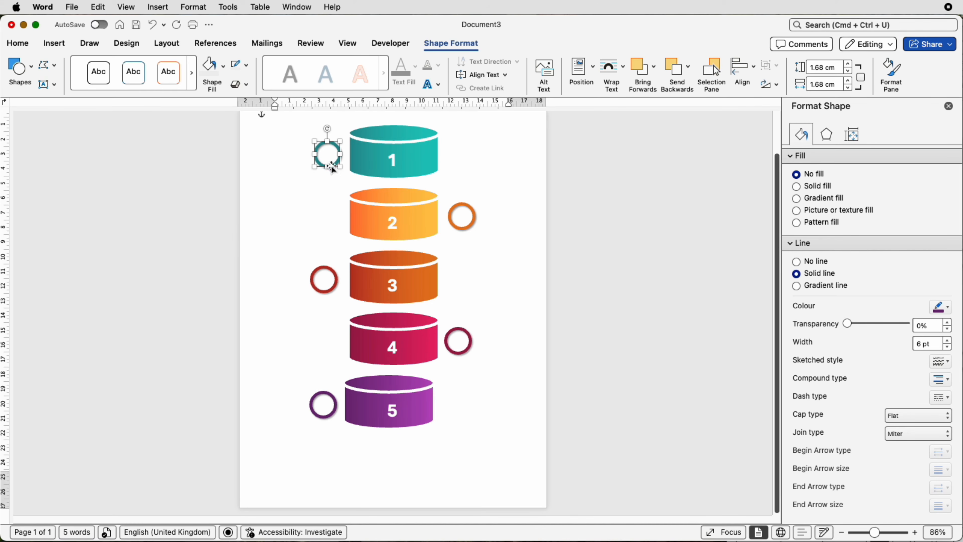
shift+click(325, 291)
shift+click(333, 401)
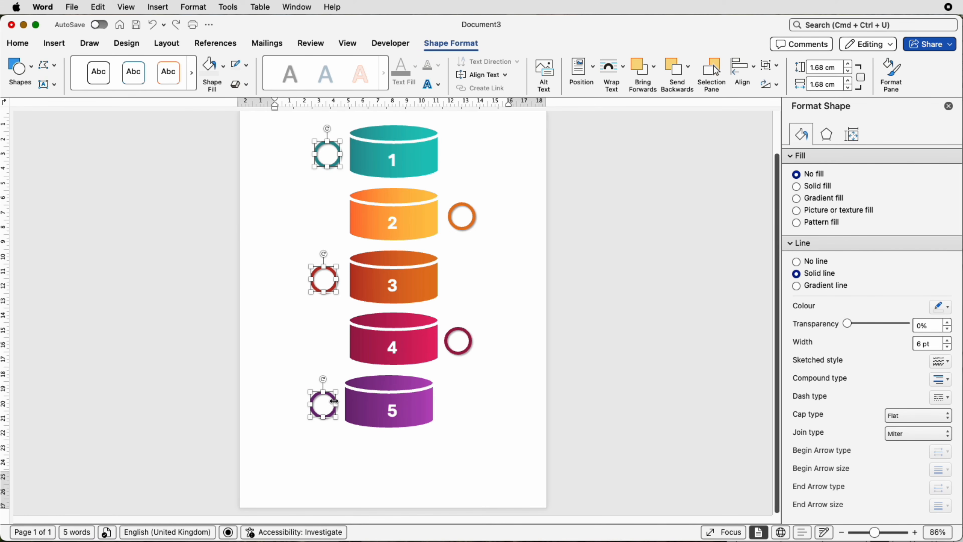
click(754, 69)
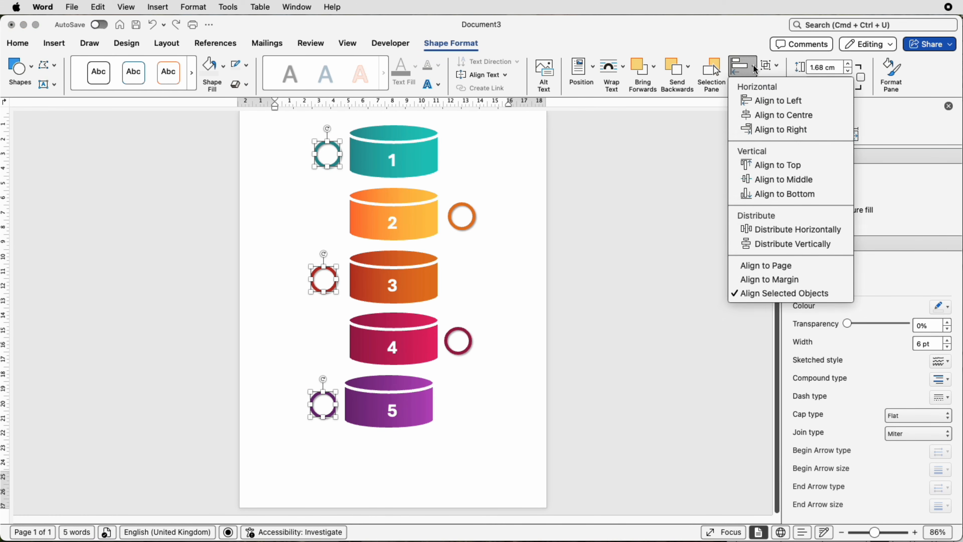
click(755, 122)
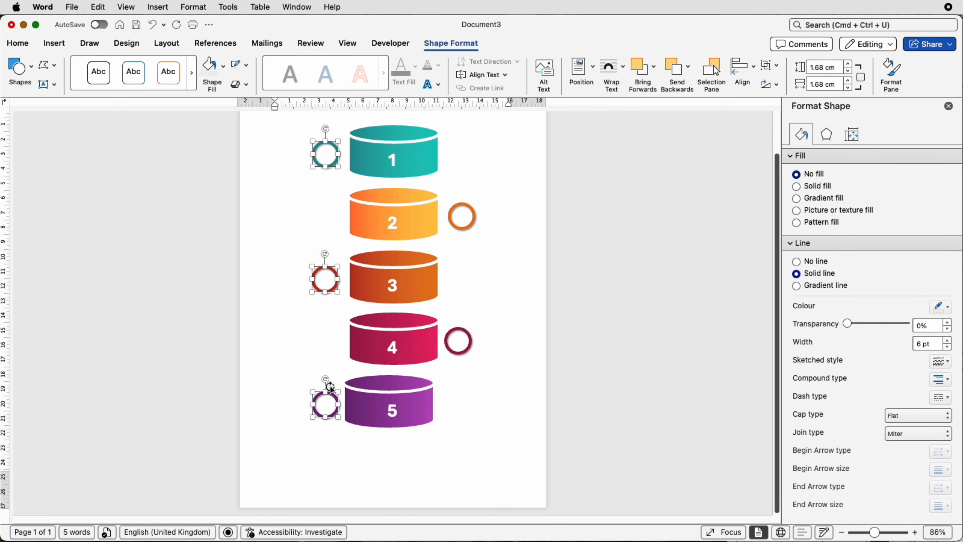
Step: Align the orange and crimson rings on the right side horizontally to their common centre
click(468, 229)
shift+click(460, 329)
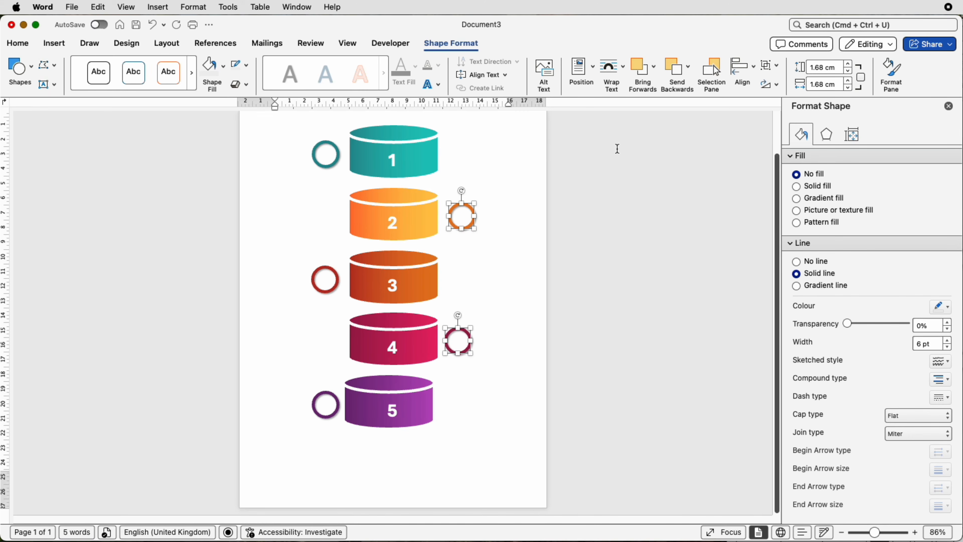
click(739, 74)
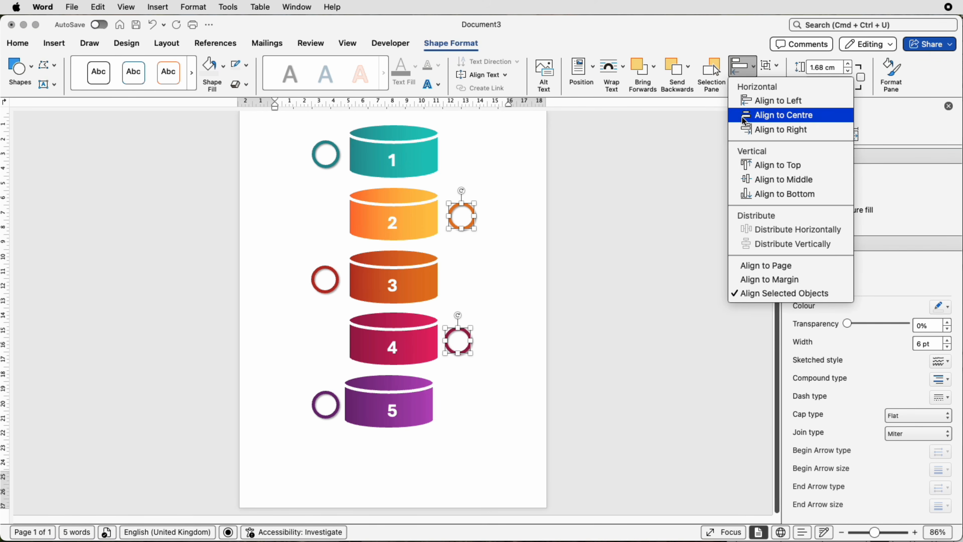
click(742, 116)
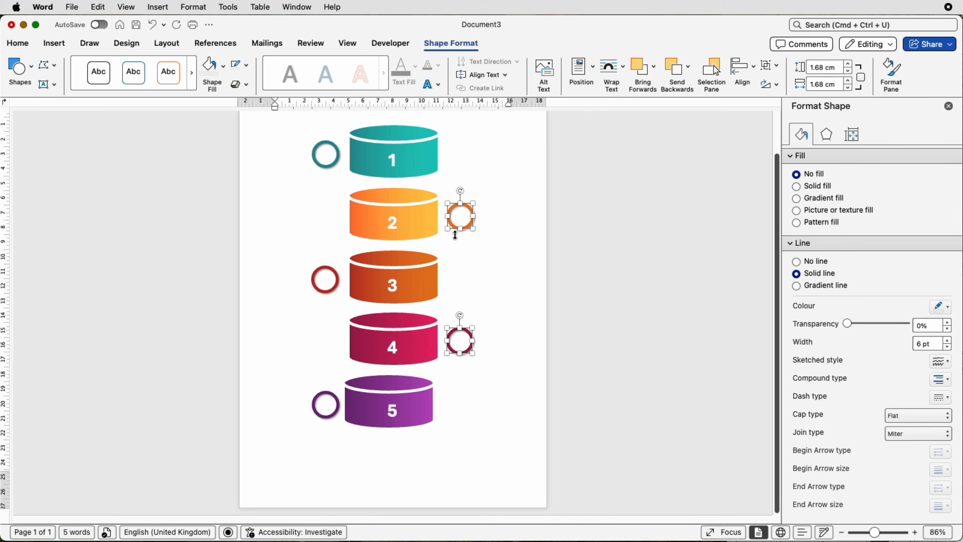
click(501, 235)
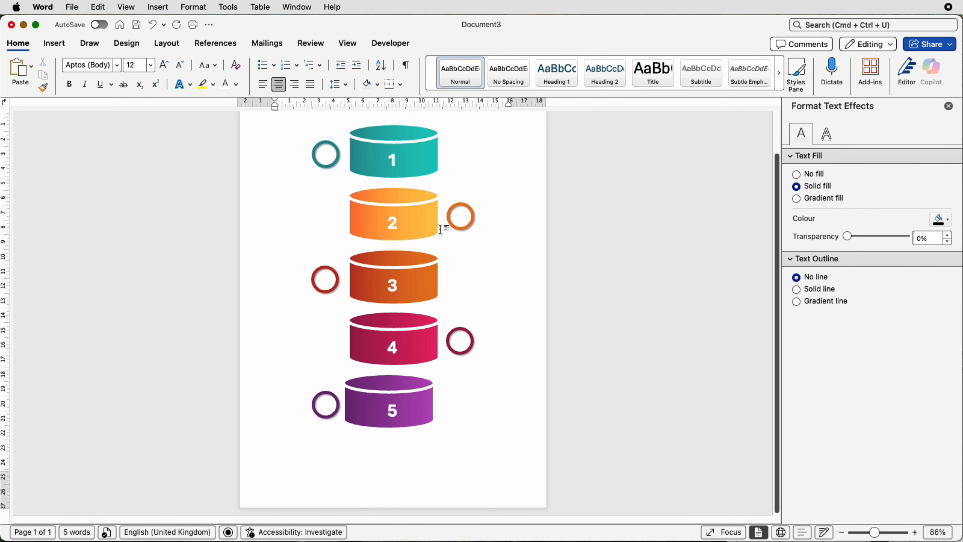
Step: Nudge the orange and crimson rings together slightly further right, away from their cylinders
click(455, 227)
shift+click(460, 329)
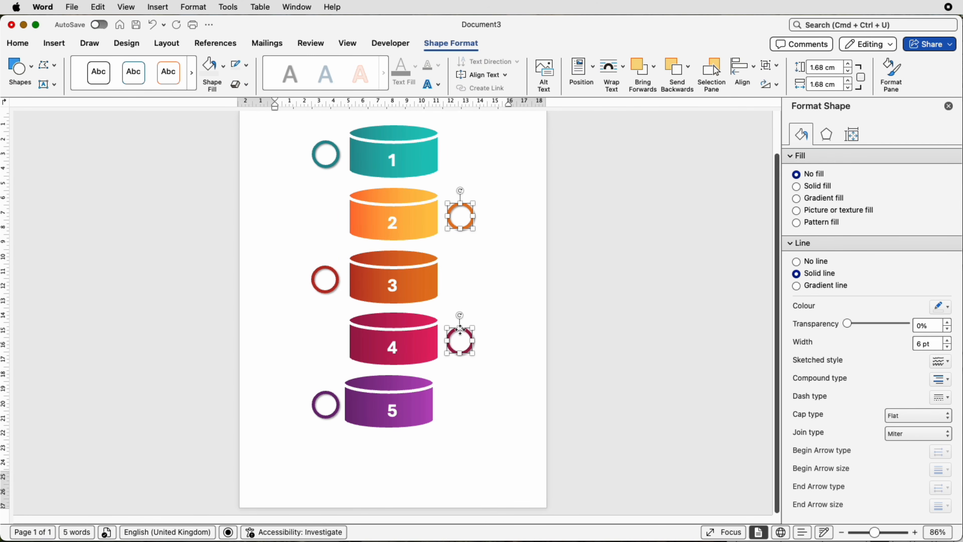
key(Right)
key(Right)
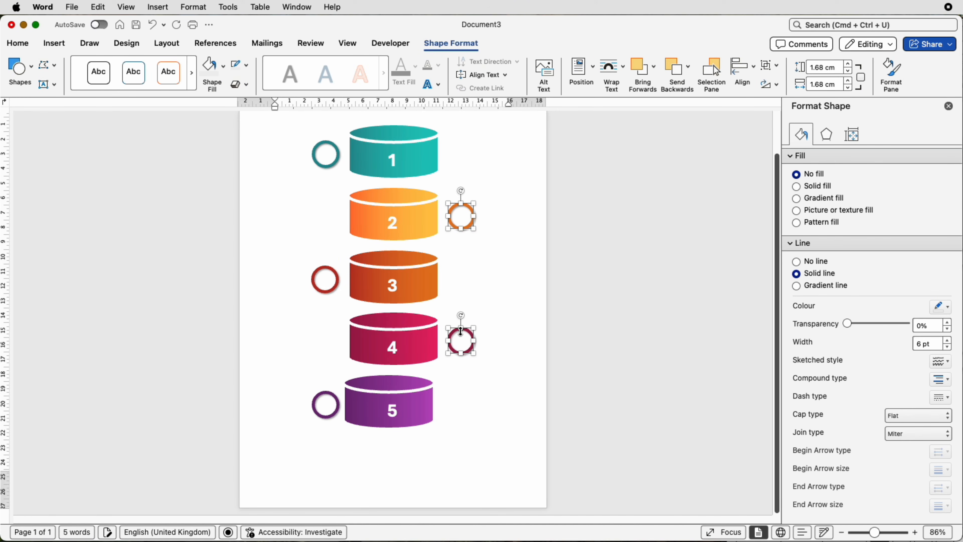
click(518, 329)
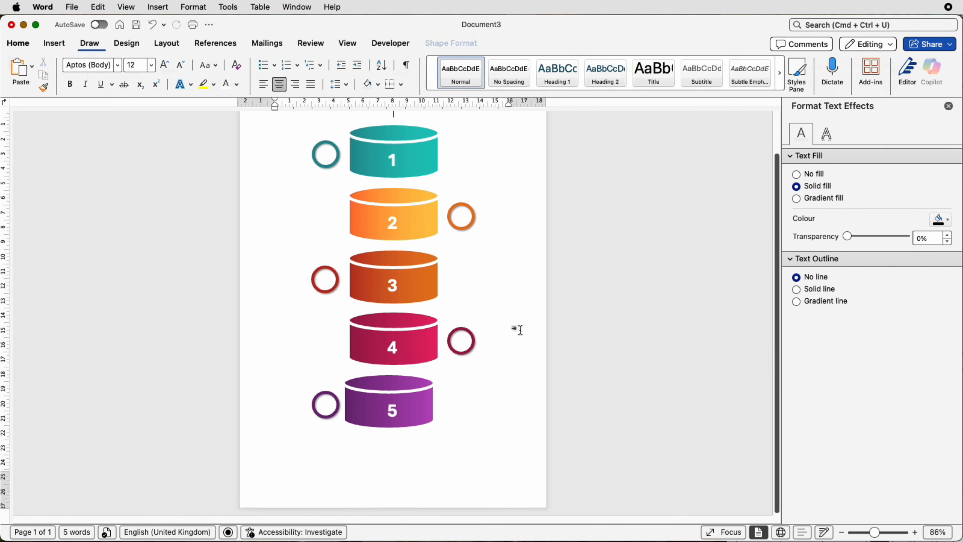
Step: Draw a text box about 6.45 cm high and 3.56 cm wide left of the teal ring and paste in TITLE FOR SECTION with the sample video paragraph
click(55, 46)
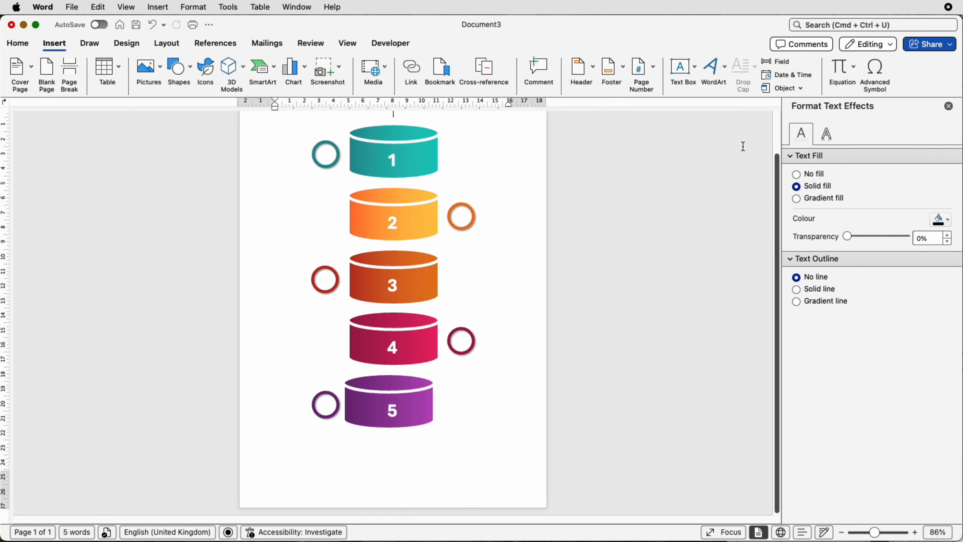
click(695, 71)
click(698, 88)
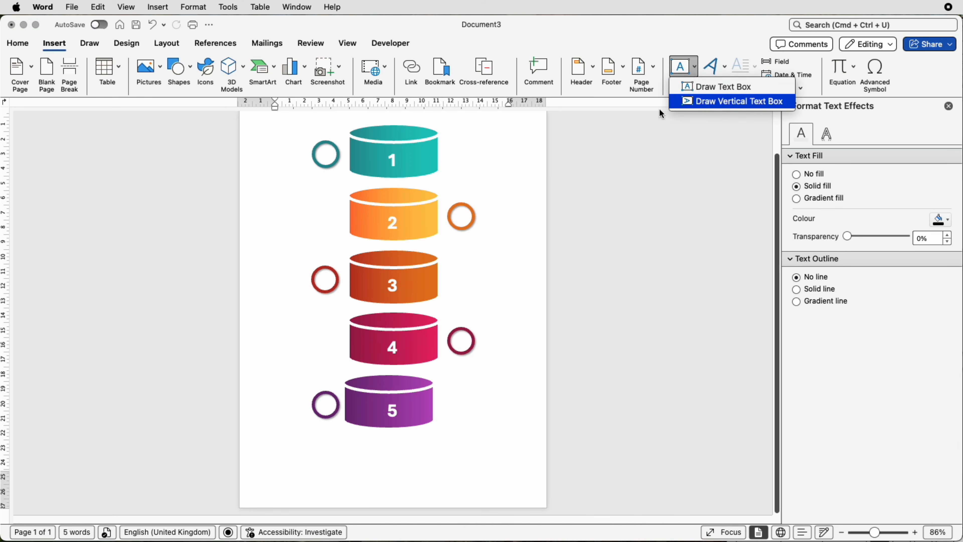
mouse_move(303, 151)
mouse_down()
mouse_move(275, 246)
mouse_move(253, 242)
mouse_up()
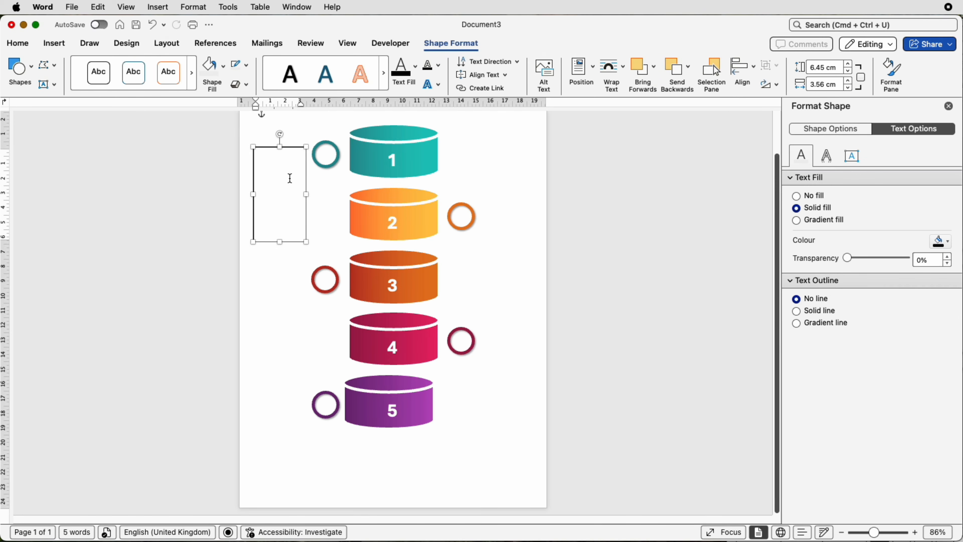
text(TITLE FOR SECTION Video provides a powerful way to help you prove your point. When you click Online Video, you can paste in the embed code for the video you want to add.)
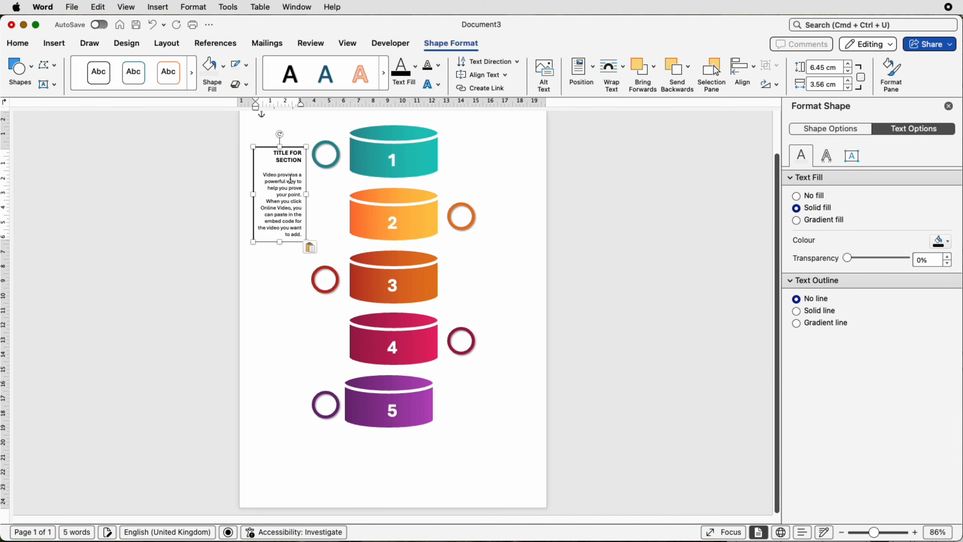
Step: Remove the outline from the TITLE FOR SECTION text box beside the teal ring
super+scroll(293, 173, up, 10)
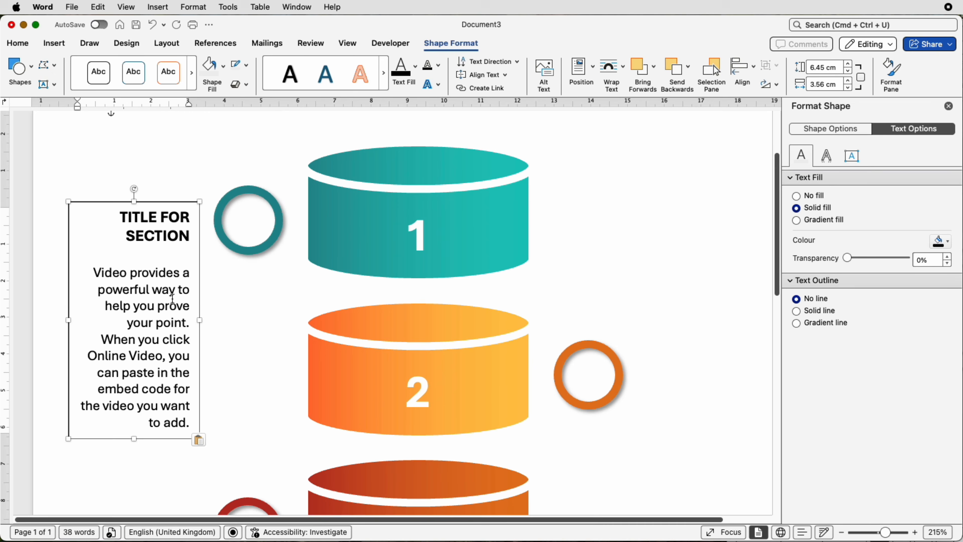
click(23, 43)
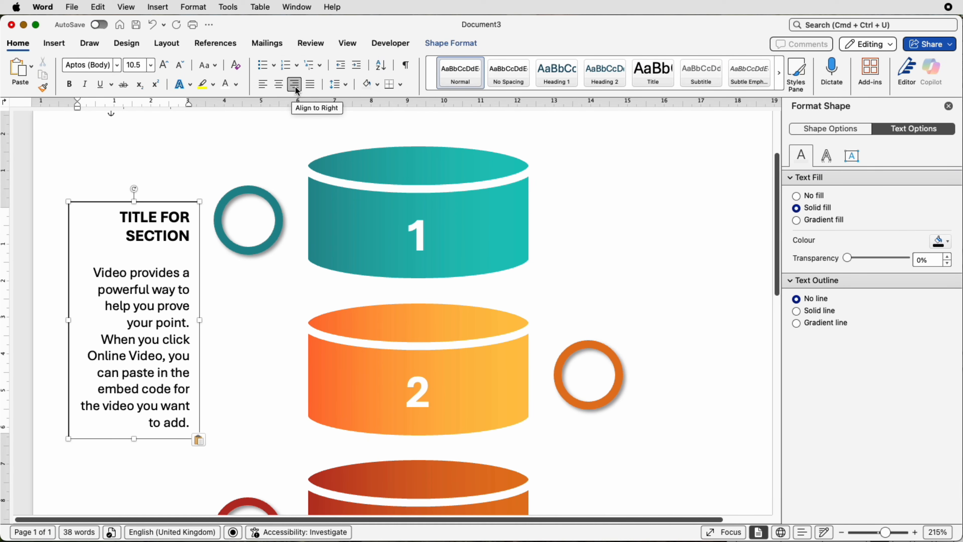
click(172, 212)
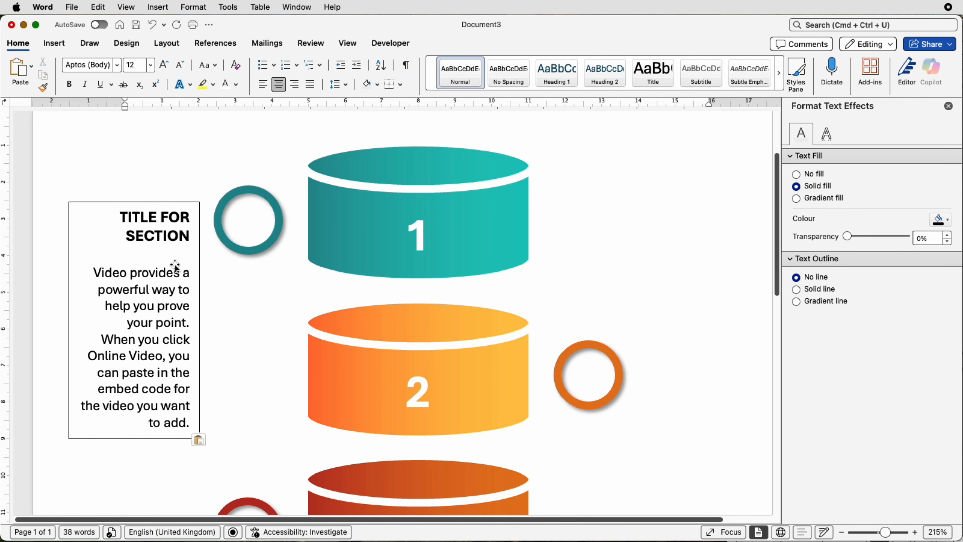
click(157, 243)
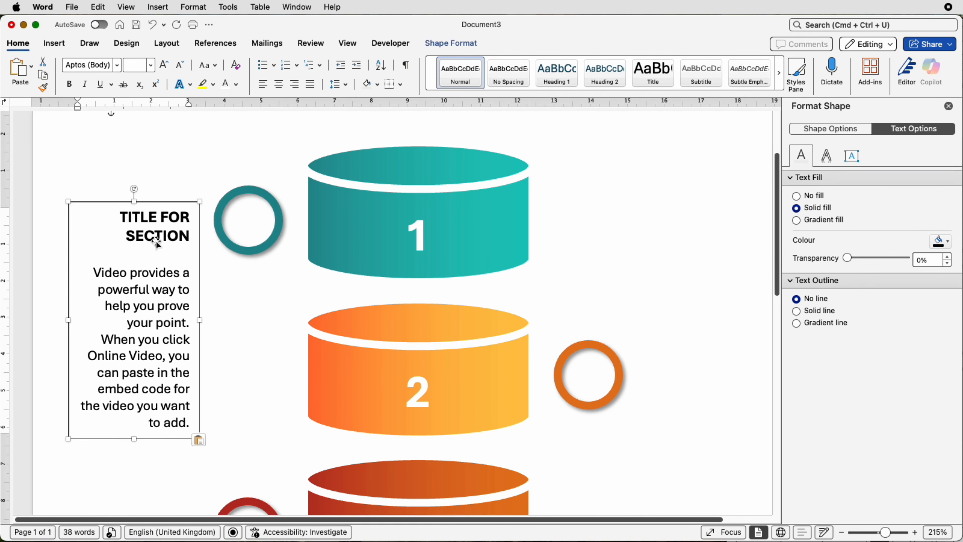
click(456, 44)
click(246, 66)
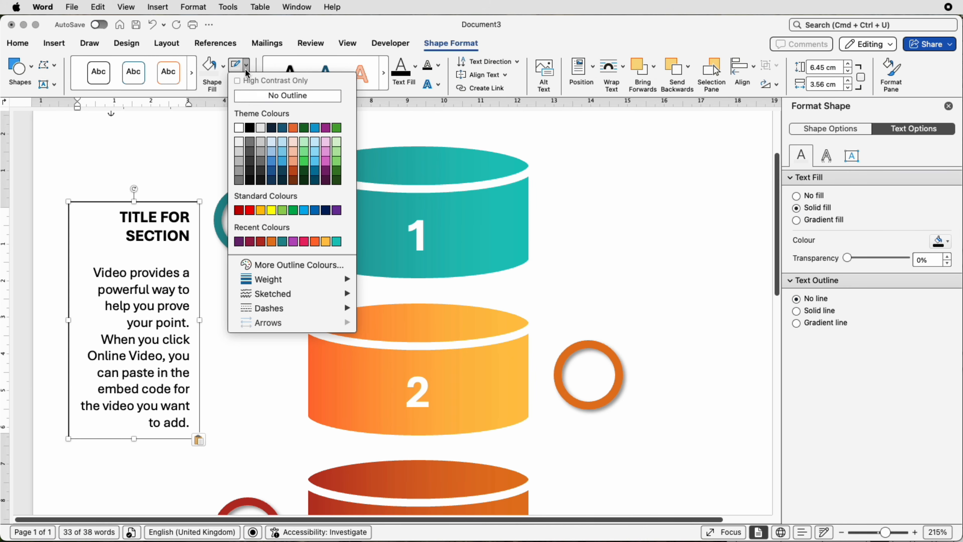
click(245, 97)
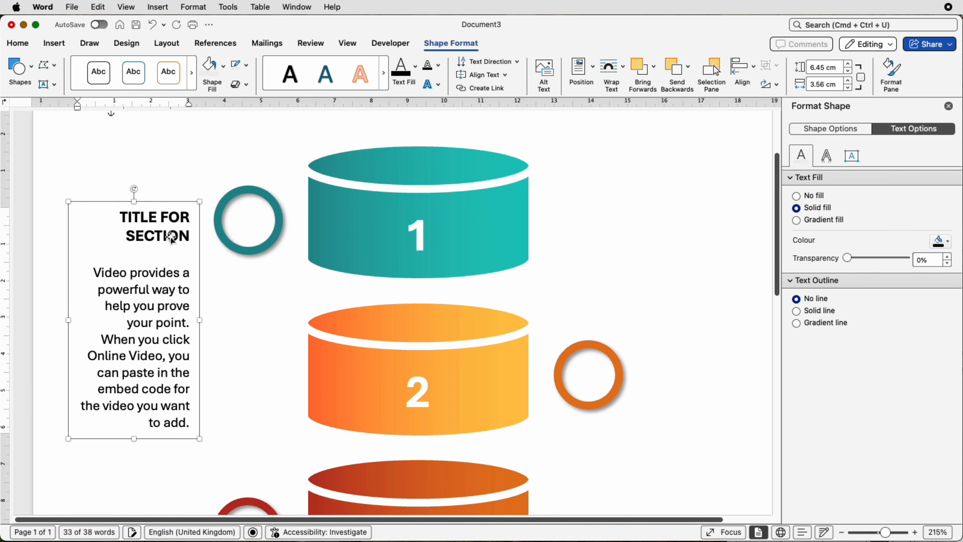
Step: Move the text box over the teal ring and remove its shape fill
drag(171, 237, 220, 213)
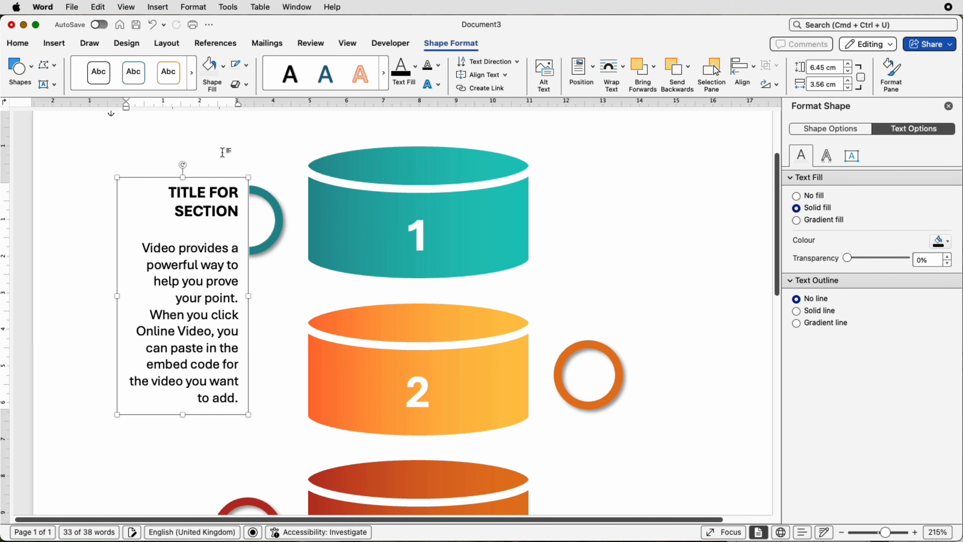
click(223, 72)
click(257, 101)
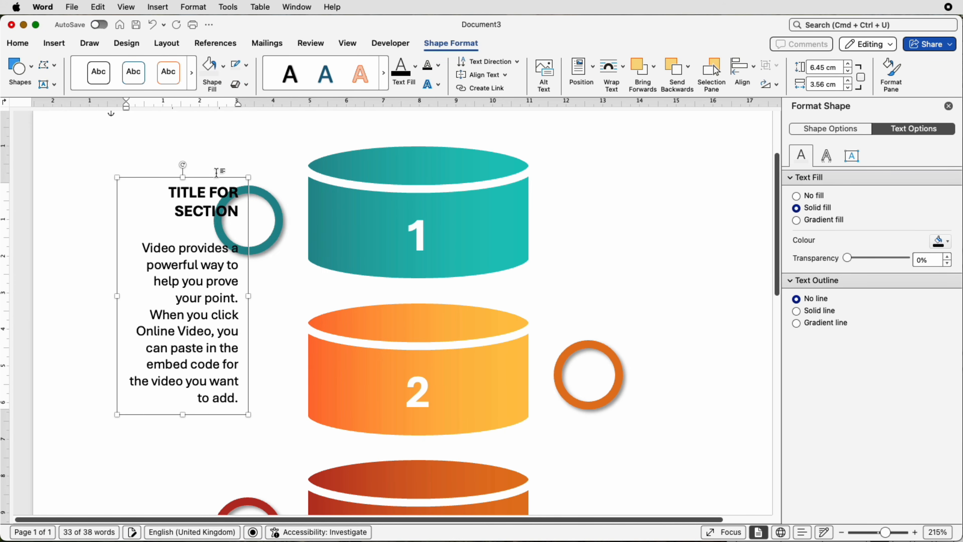
Step: Line the text box up with the teal ring's height and nudge it left until its text clears the ring
drag(221, 196, 235, 194)
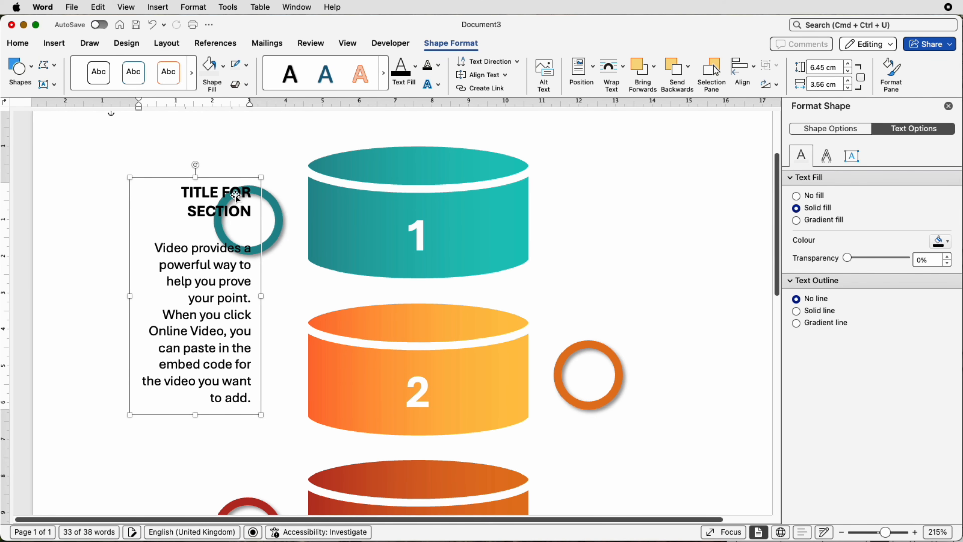
key(Left)
key(Left)
key(Left)
key(Left)
key(Left)
key(Left)
key(Left)
key(Left)
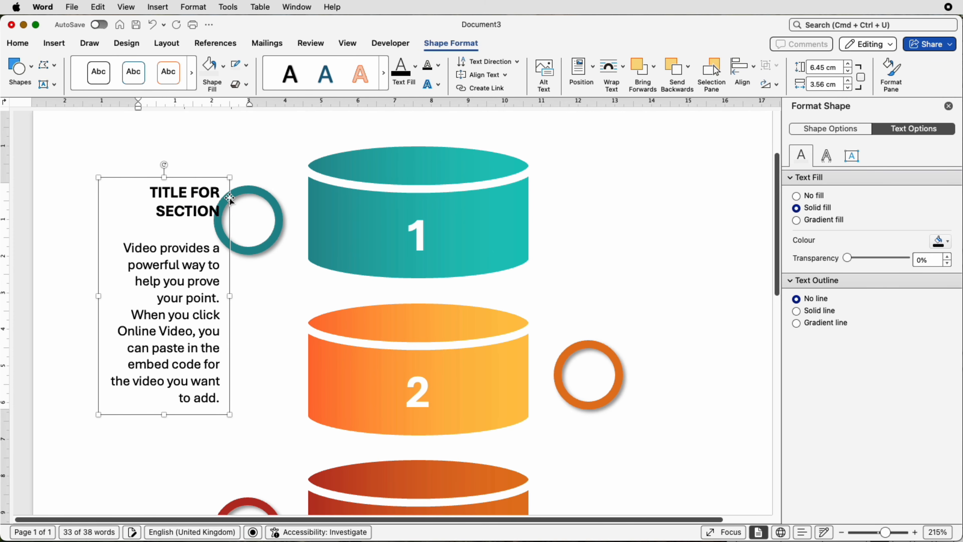
key(Left)
key(Left)
key(Left)
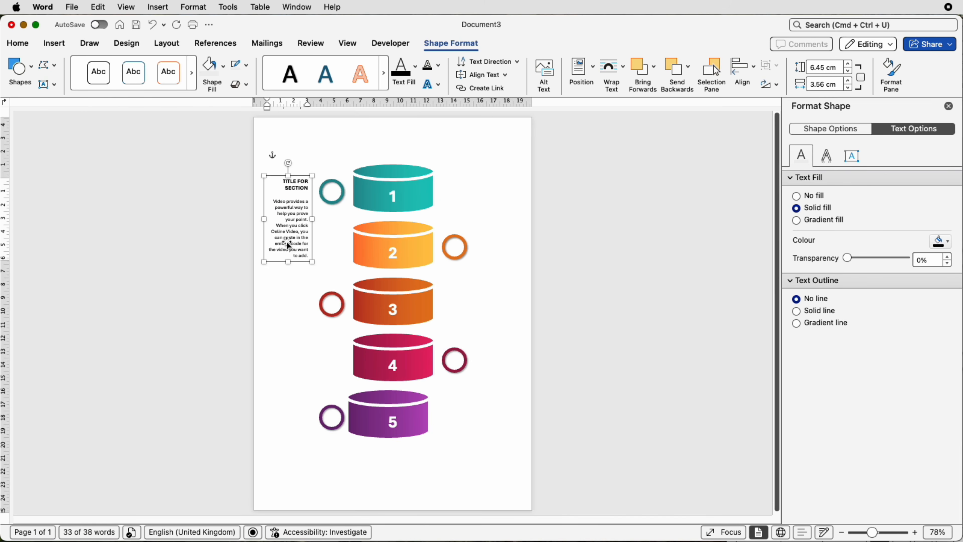
Step: Duplicate the section text box for the dark red, orange, purple and crimson rings, placing each copy on the outer side of its ring
drag(288, 245, 291, 351)
key(super+a)
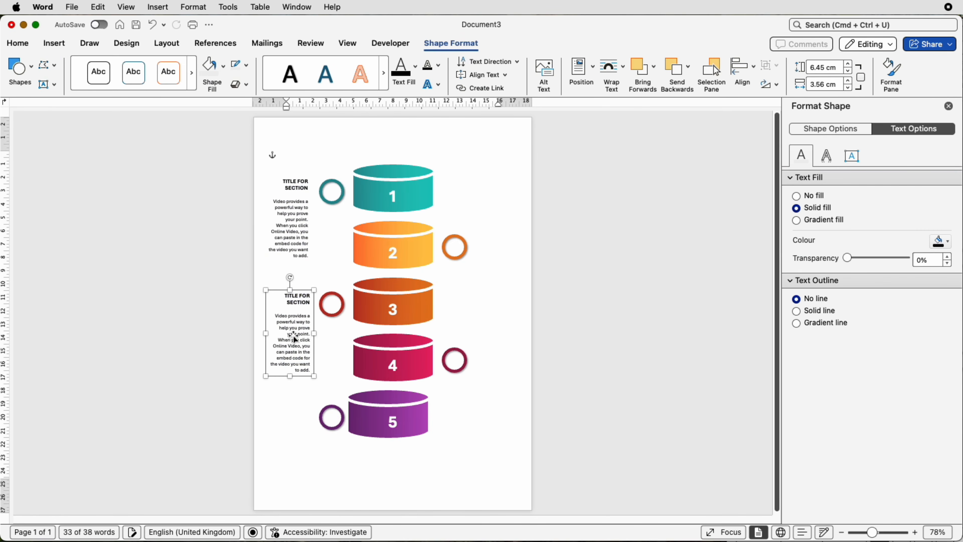
drag(297, 338, 508, 258)
click(293, 445)
click(499, 325)
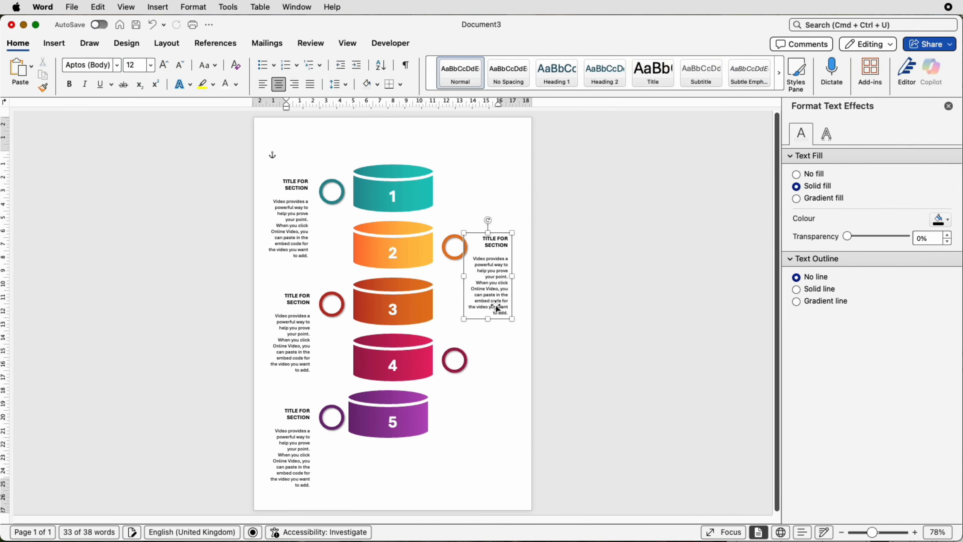
click(499, 319)
drag(499, 318, 490, 422)
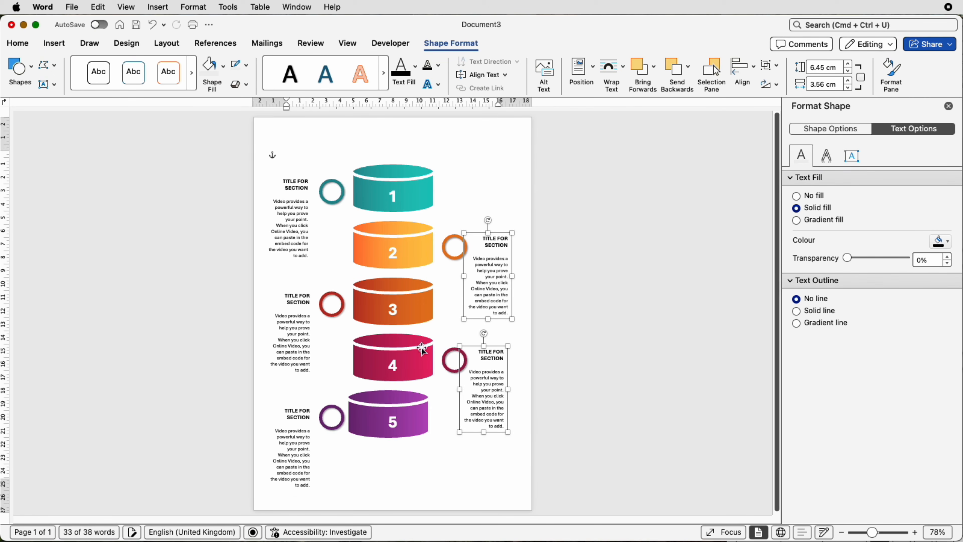
Step: Line up the dark red and purple rings' text boxes with the height of their rings and nudge them left clear of the rings
click(301, 322)
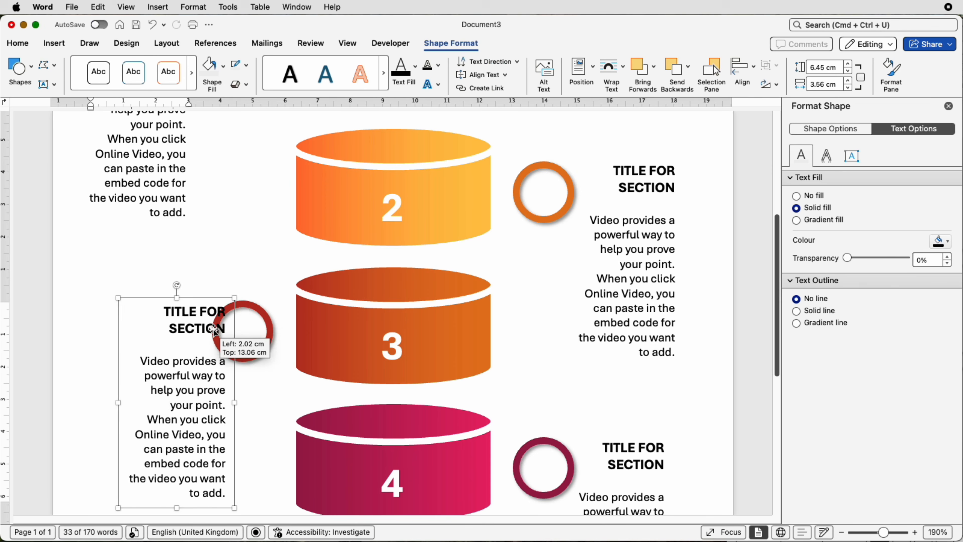
drag(213, 328, 235, 302)
scroll(175, 326, down, 8)
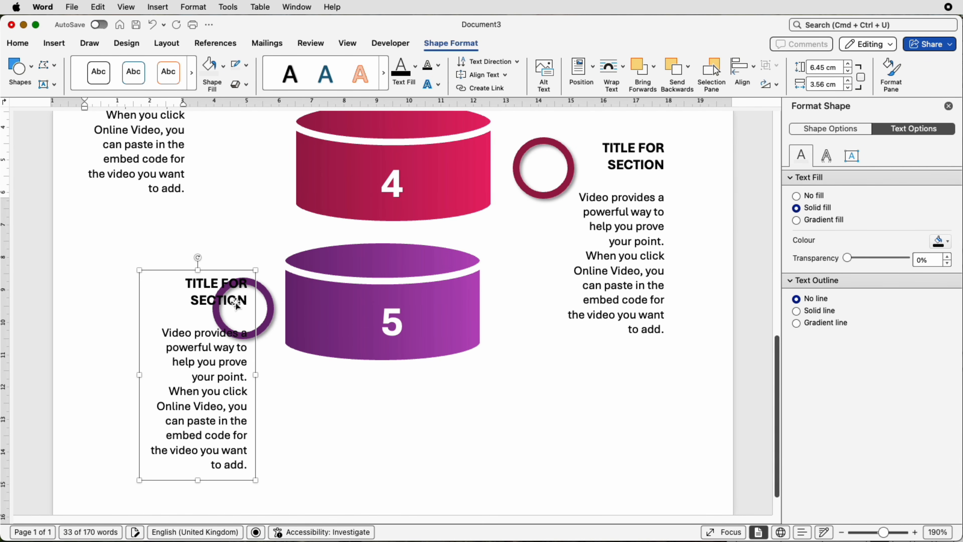
key(Left)
key(Left)
key(Left)
key(Left)
key(Left)
key(Left)
key(Left)
key(Left)
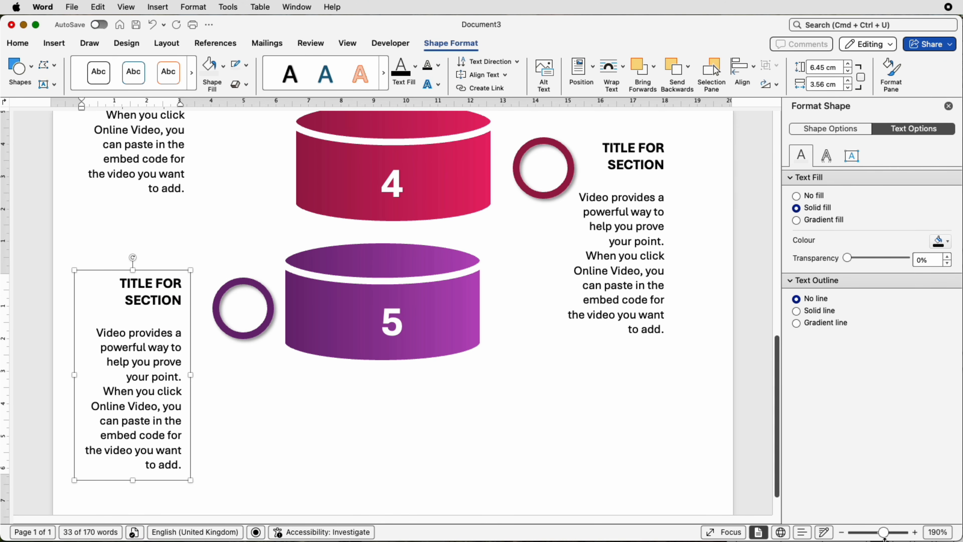
Step: Align the three text boxes left of the cylinders horizontally to their common centre
drag(886, 536, 872, 533)
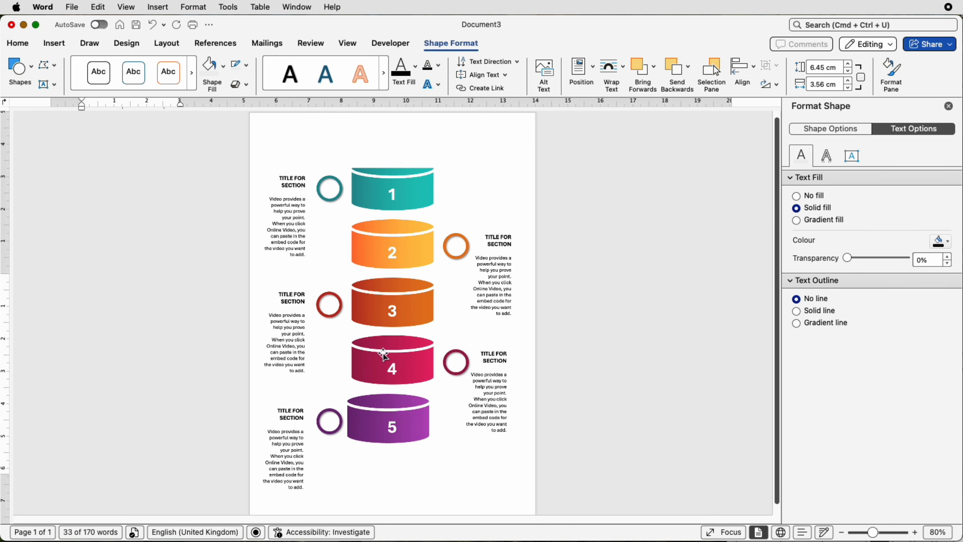
click(288, 245)
shift+click(286, 376)
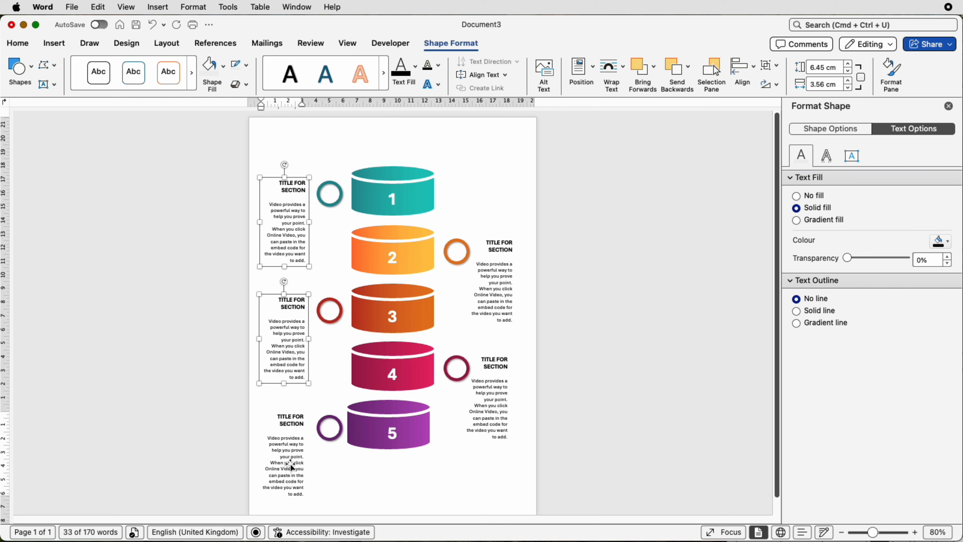
shift+click(291, 466)
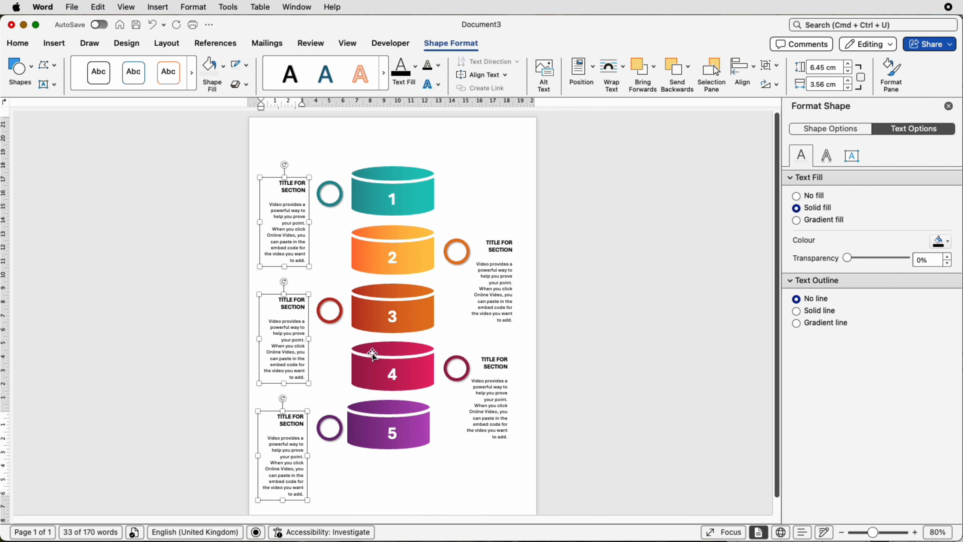
click(744, 74)
click(753, 121)
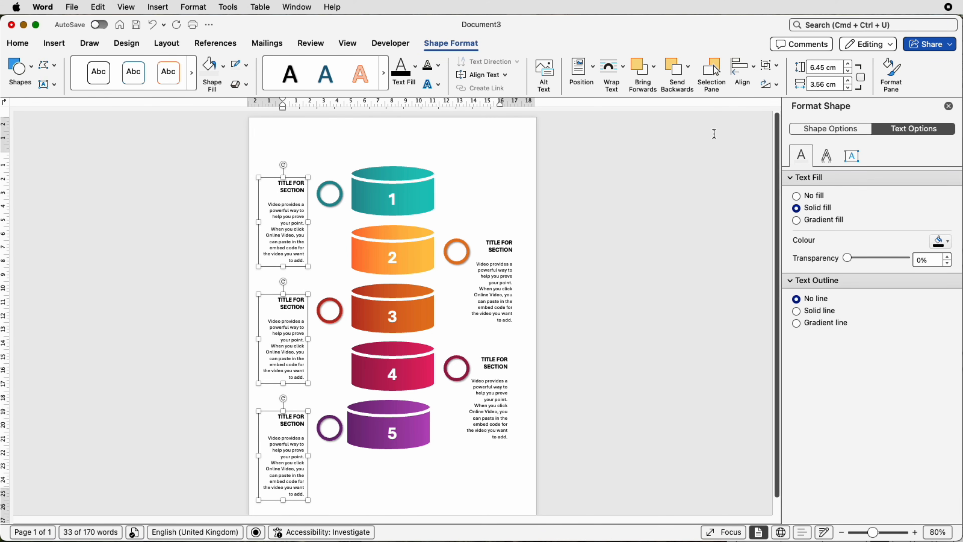
Step: Nudge the three left-hand text boxes together slightly right, closer to their rings
key(Right)
key(Right)
key(Right)
key(Right)
key(Right)
key(Right)
key(Right)
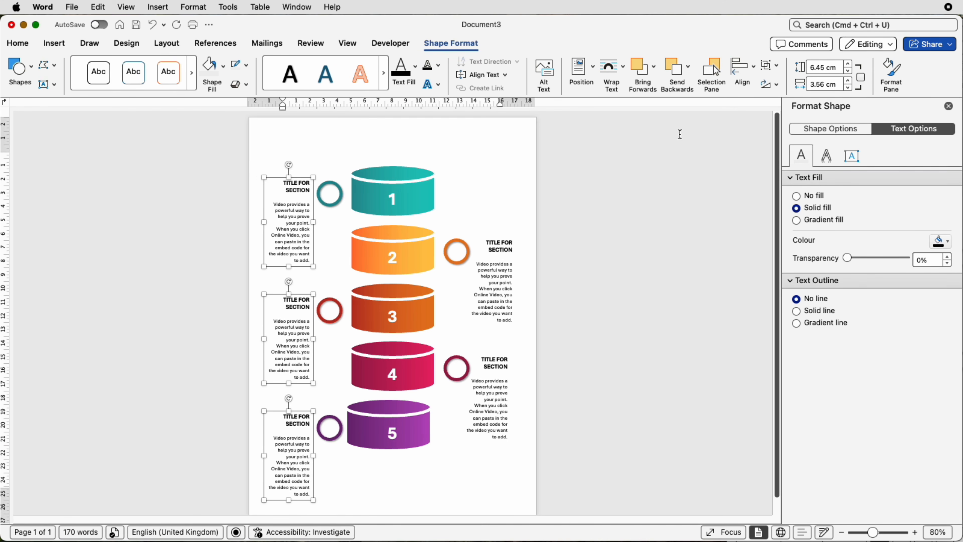
Step: Left-align the text in the two text boxes beside the orange and crimson rings
click(499, 251)
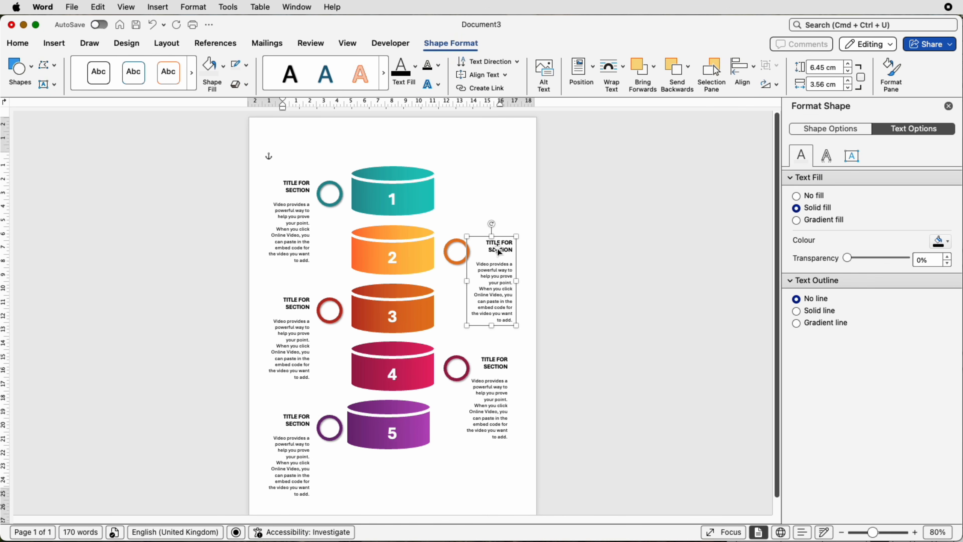
click(18, 43)
click(263, 84)
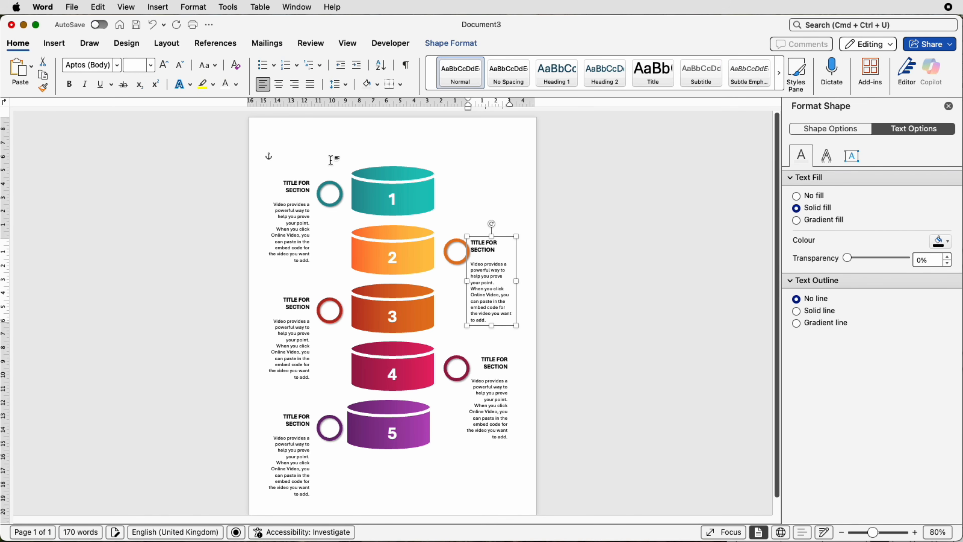
click(487, 423)
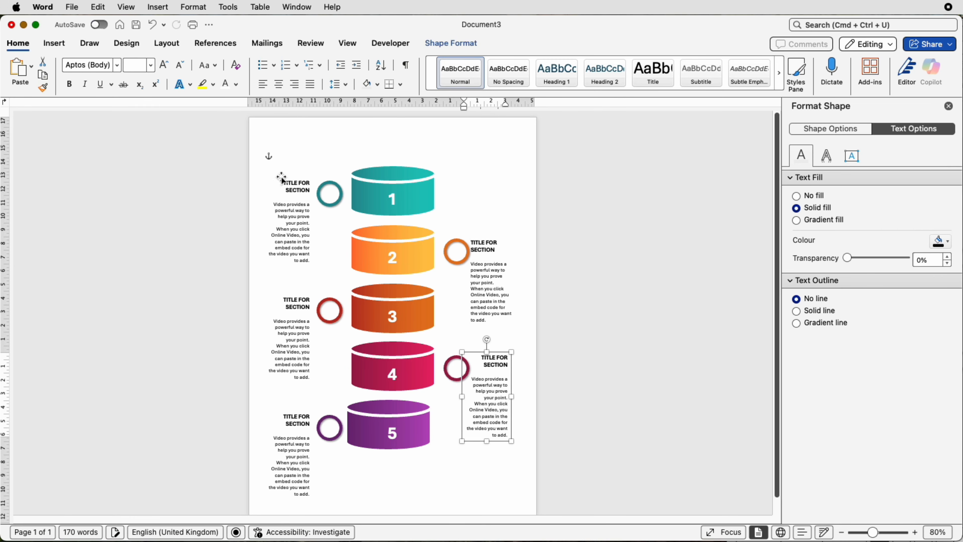
click(266, 89)
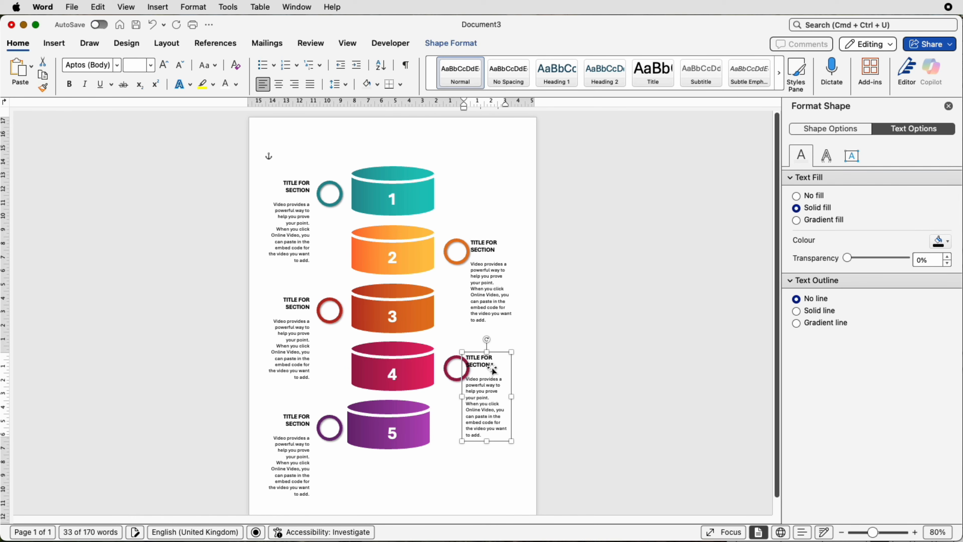
Step: Line the orange ring's text box up with the ring's height and nudge it right until it clears the ring
drag(493, 370, 473, 284)
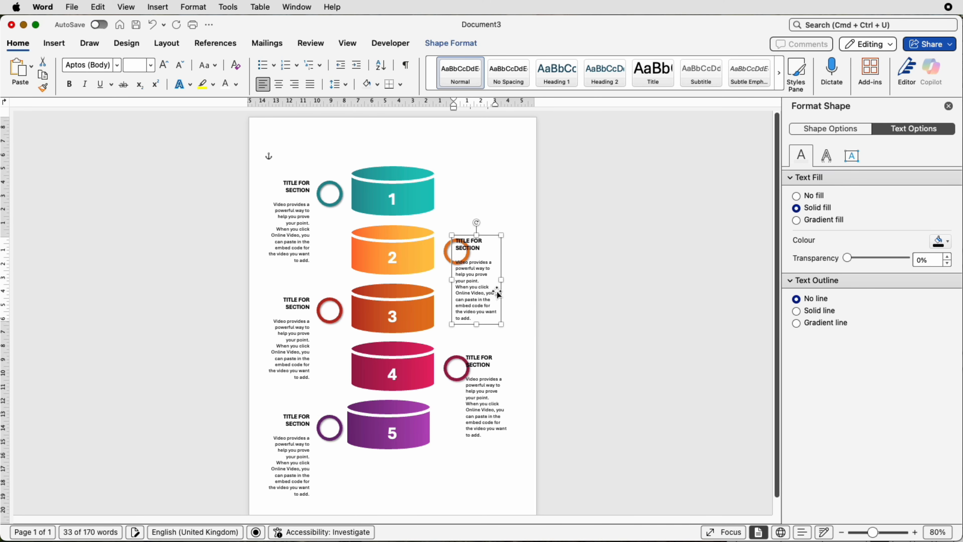
key(Right)
key(Right)
key(Right)
key(Right)
key(Right)
key(Right)
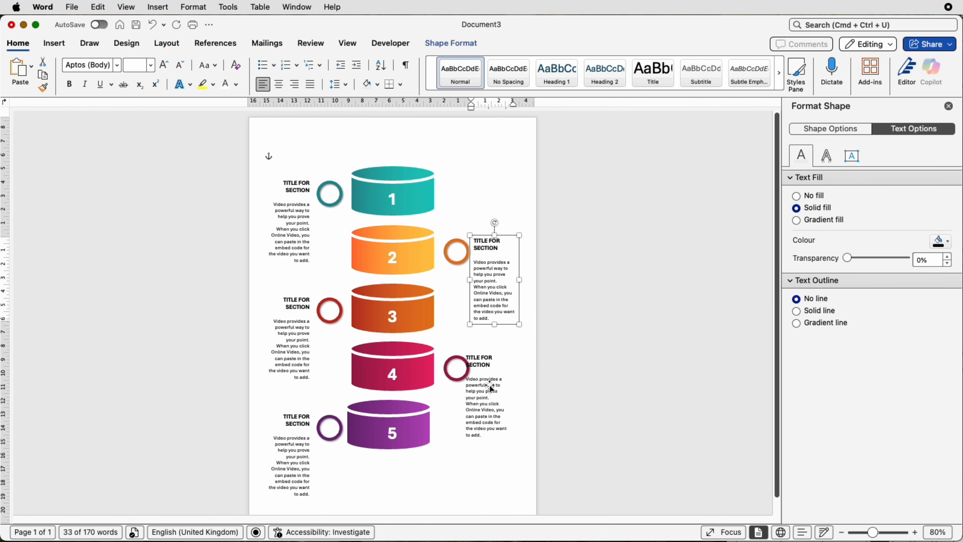
Step: Move the crimson ring's text box right, clear of the ring, and align both right-hand text boxes horizontally to their common centre
drag(490, 388, 501, 387)
shift+click(491, 304)
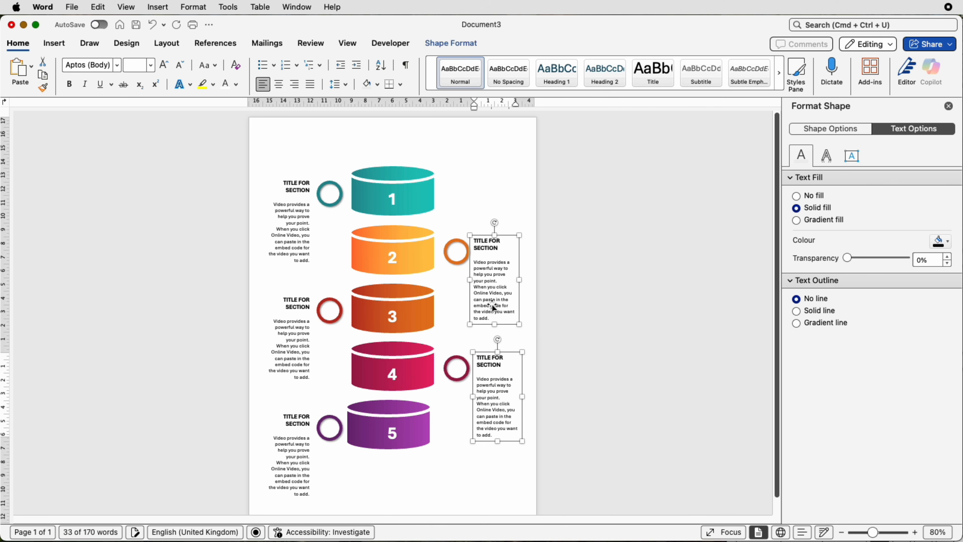
click(468, 44)
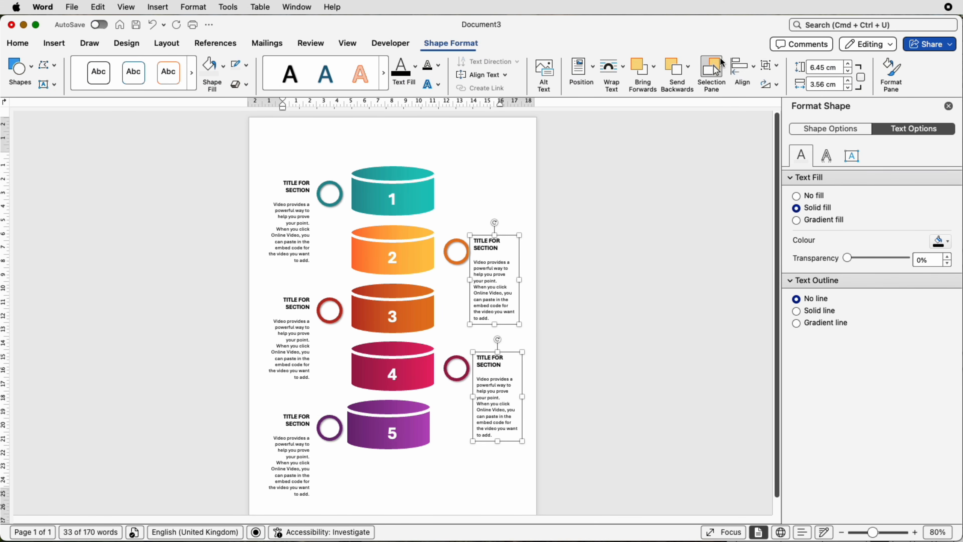
click(741, 65)
click(747, 120)
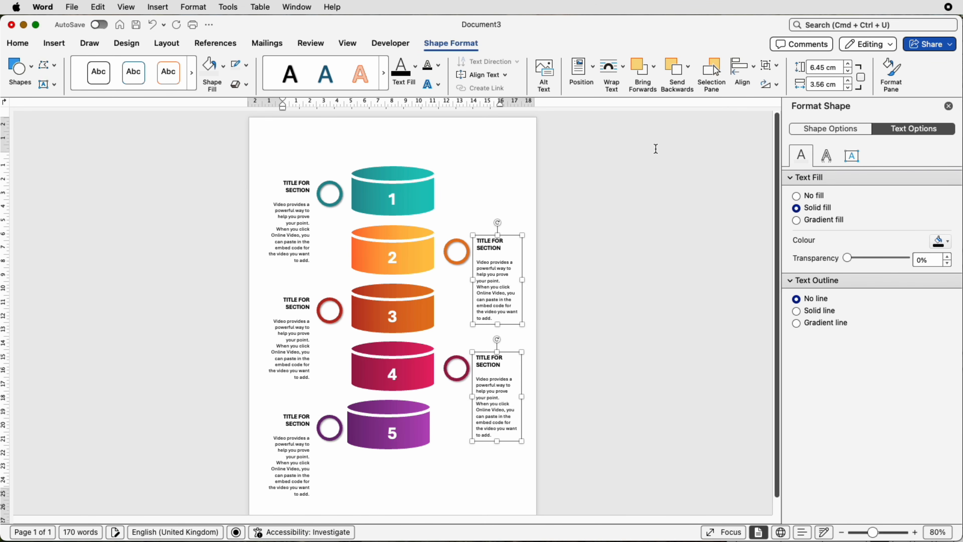
Step: Select every text box, ring and cylinder of the infographic, including the existing cylinder group, and group them into one object
scroll(580, 454, down, 3)
click(457, 433)
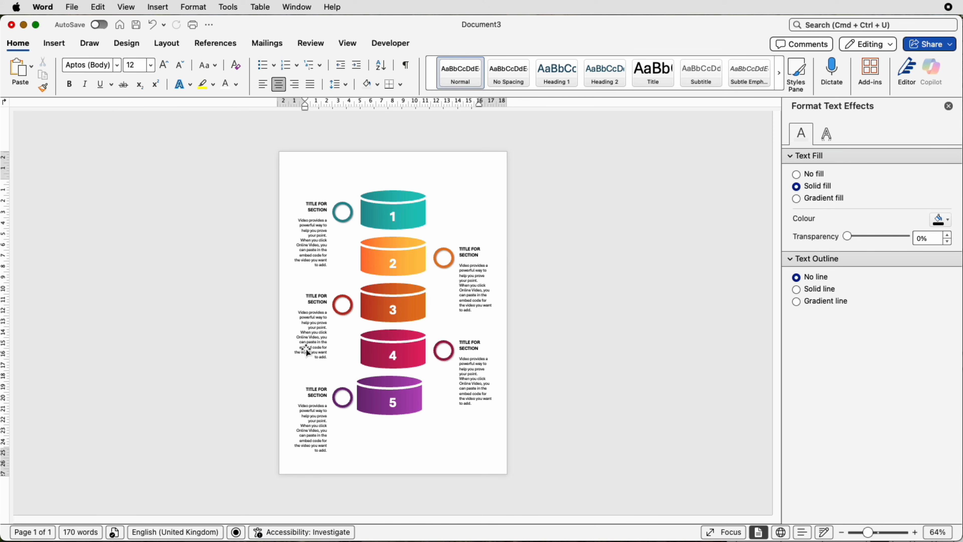
click(474, 384)
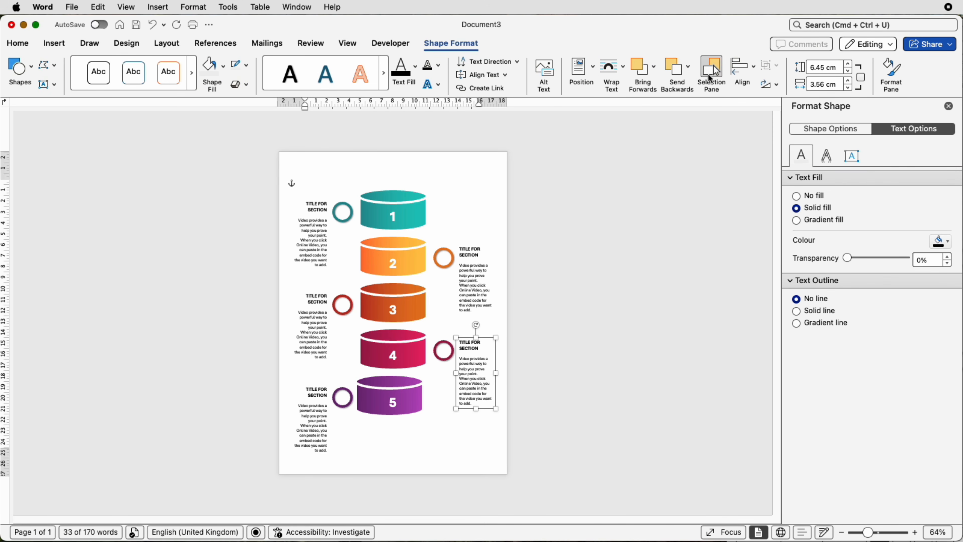
click(710, 78)
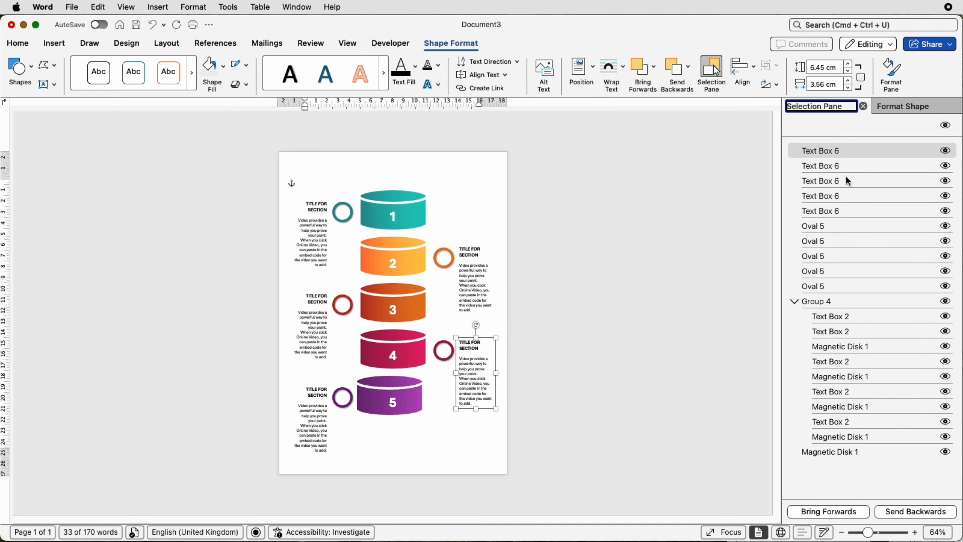
click(851, 151)
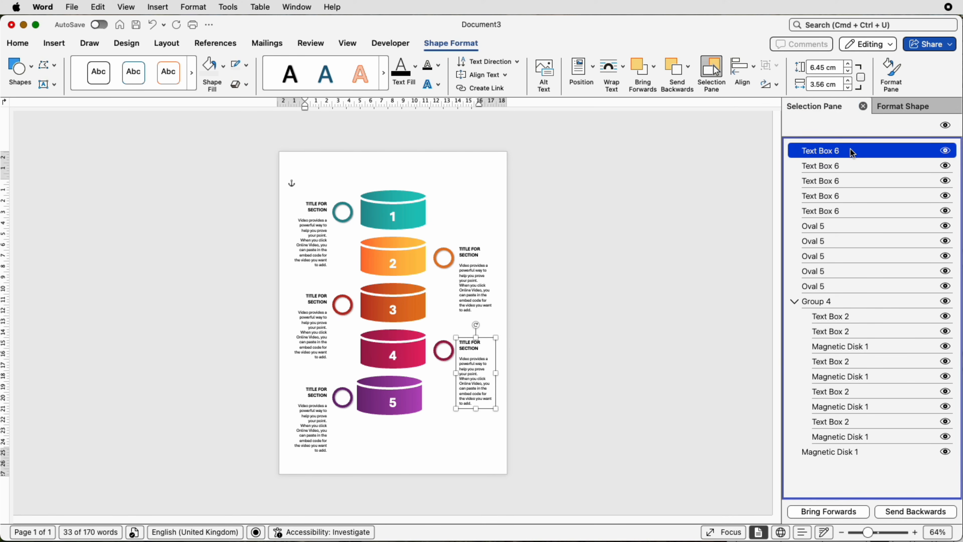
shift+click(841, 452)
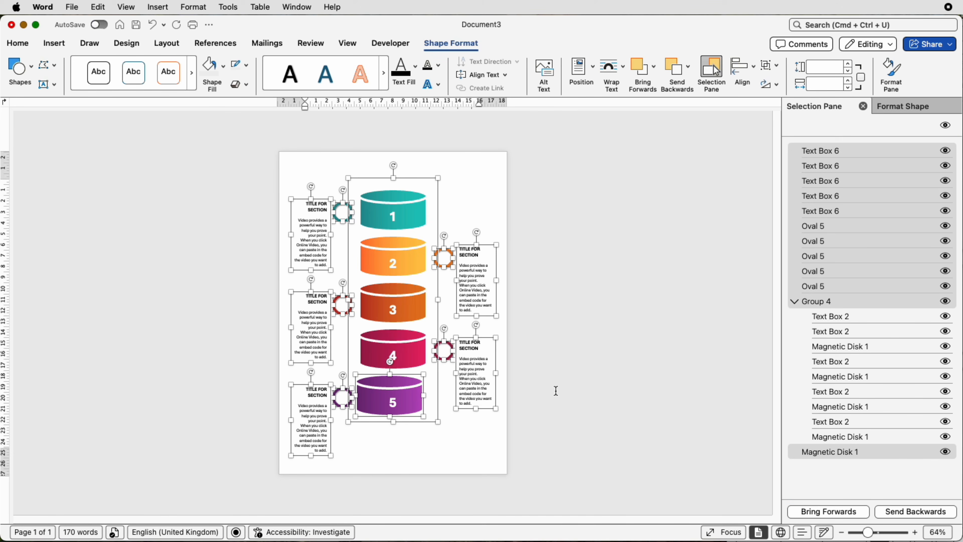
click(763, 69)
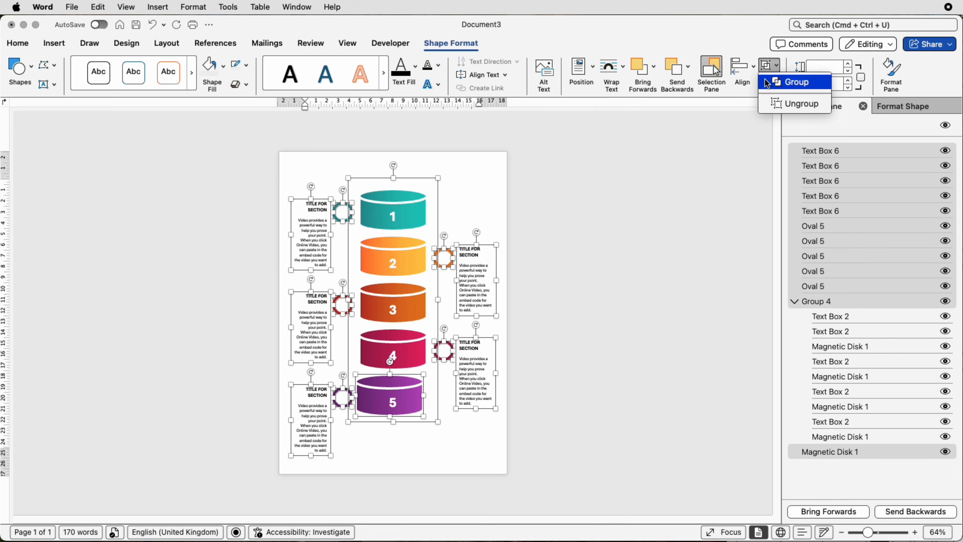
click(766, 81)
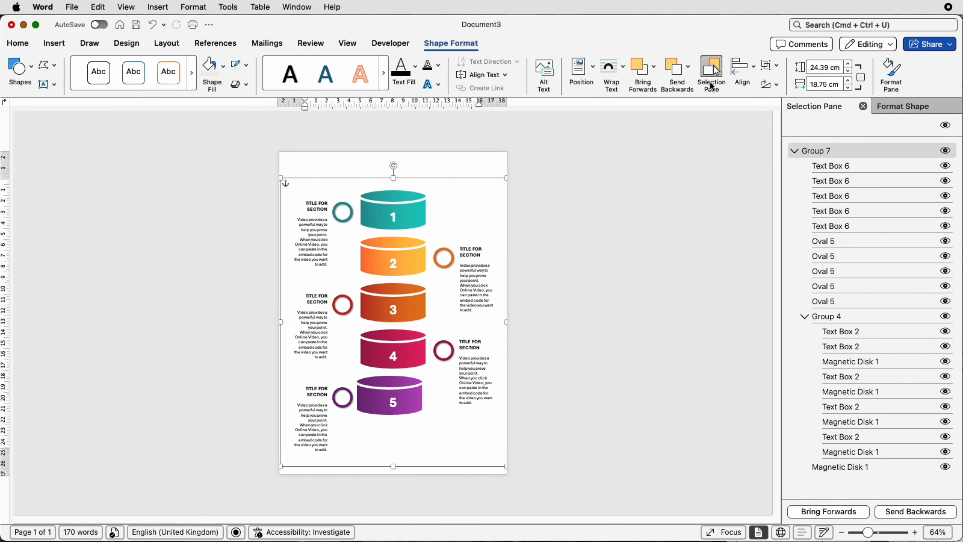
Step: Centre the grouped infographic horizontally on the page and deselect it
click(741, 72)
click(744, 119)
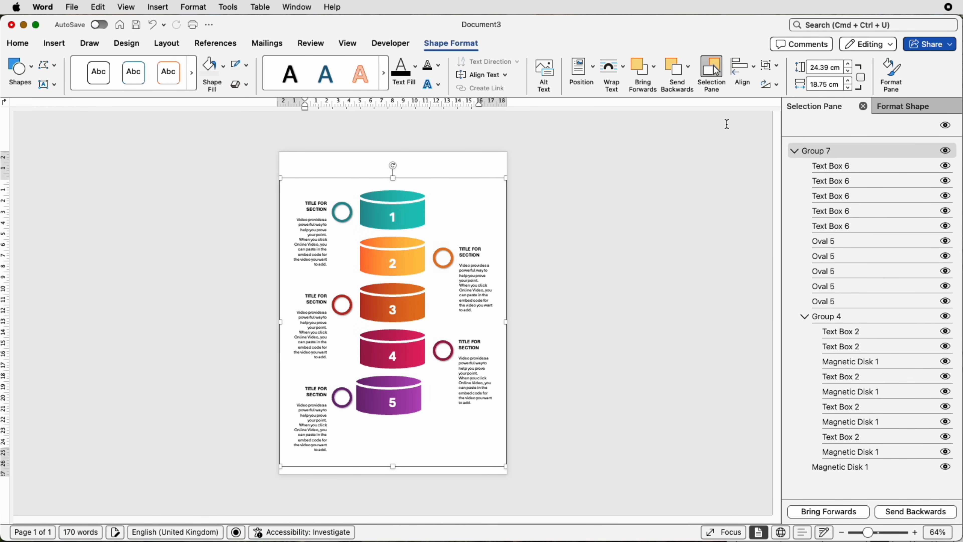
click(564, 210)
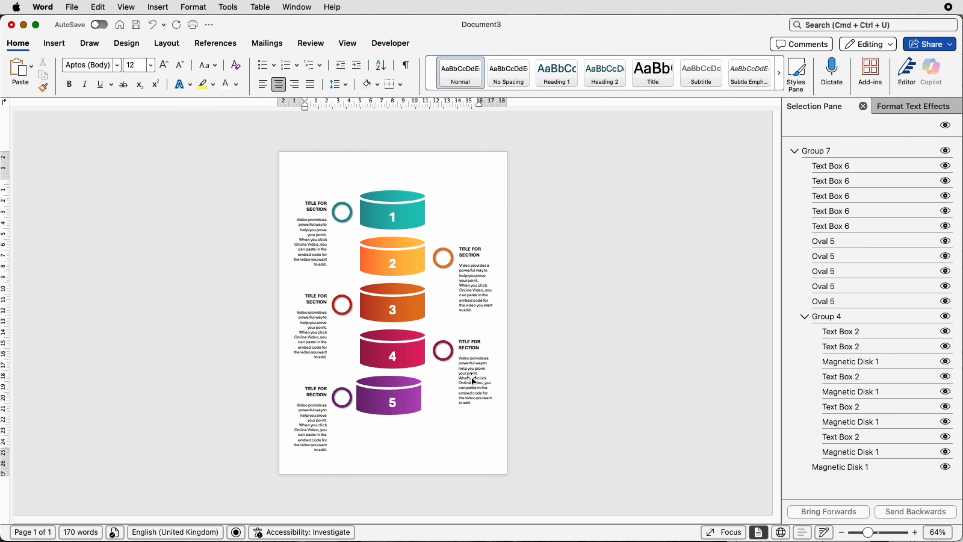
Step: Draw a rectangle covering the whole page, about 29.8 cm high and 21.4 cm wide
click(54, 43)
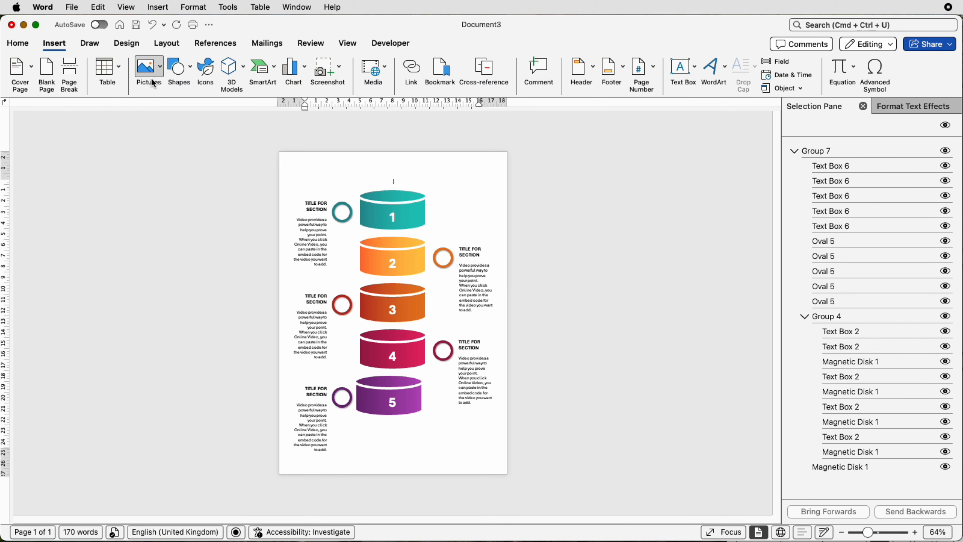
click(176, 77)
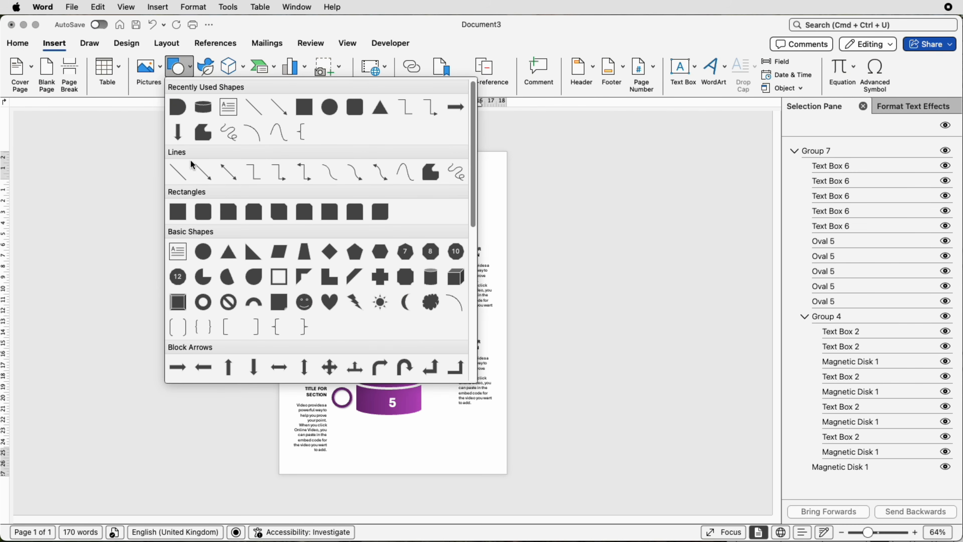
click(177, 211)
drag(281, 154, 508, 474)
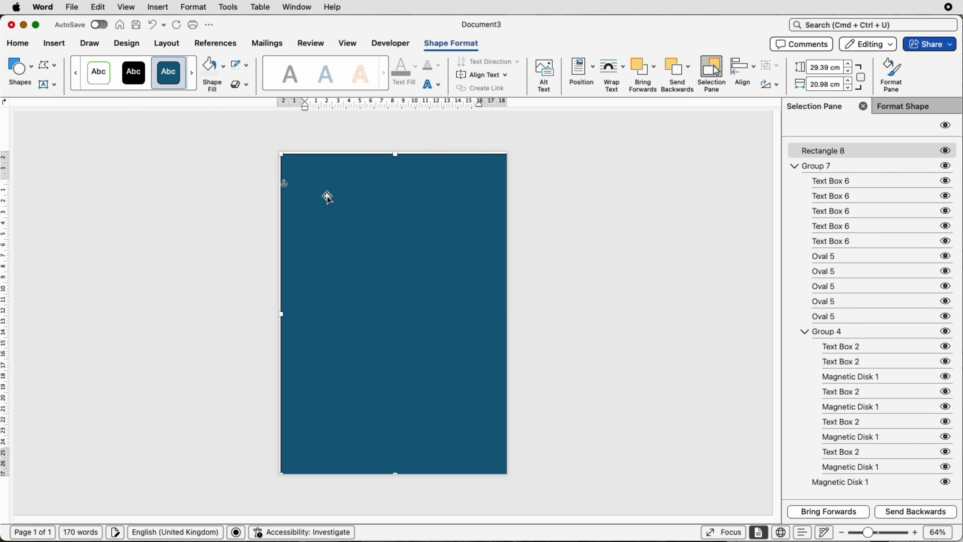
drag(327, 196, 324, 195)
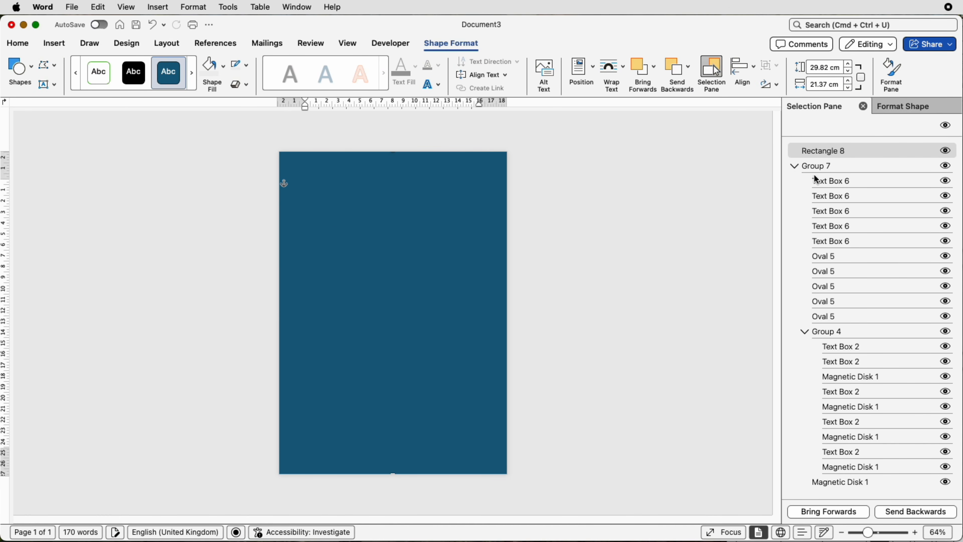
Step: Give the page-sized rectangle a radial gradient fill that spreads outward from the centre
click(881, 110)
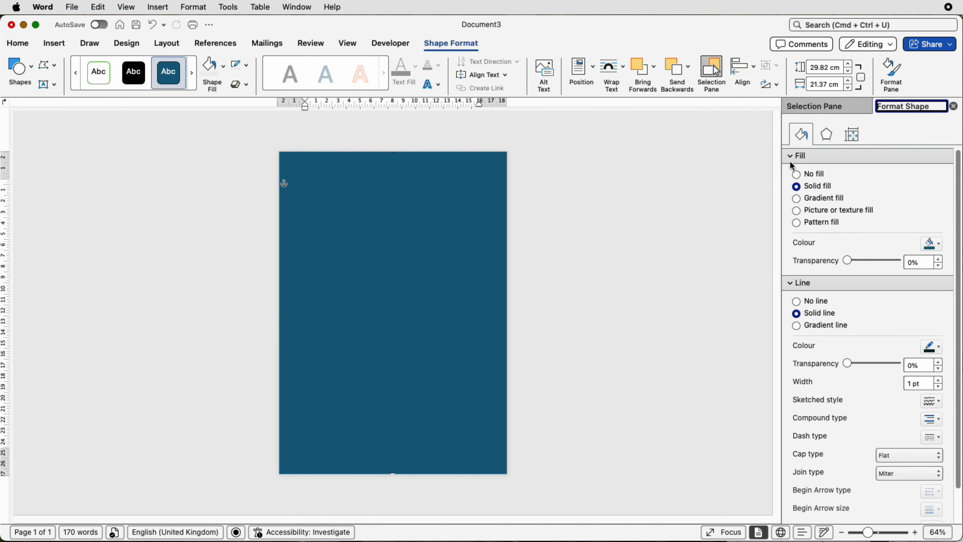
click(798, 200)
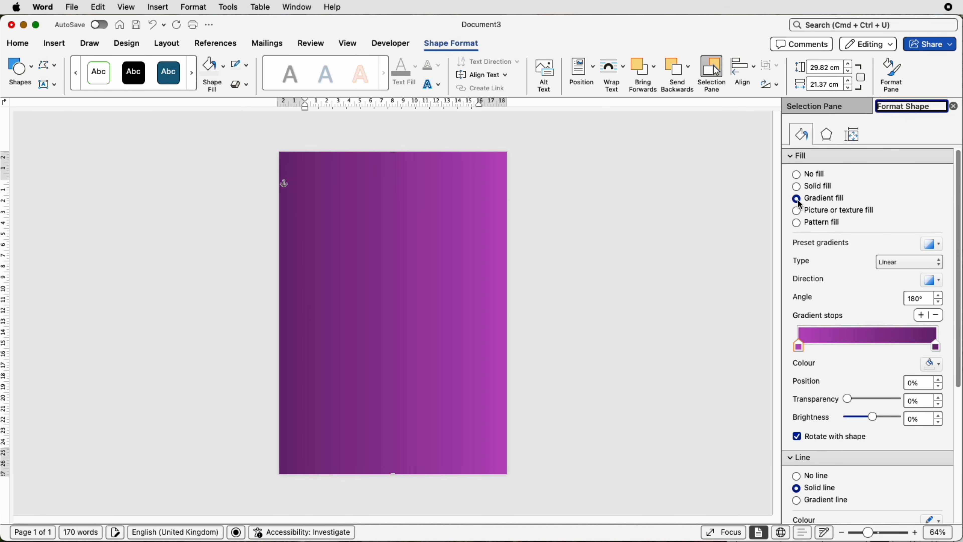
click(886, 265)
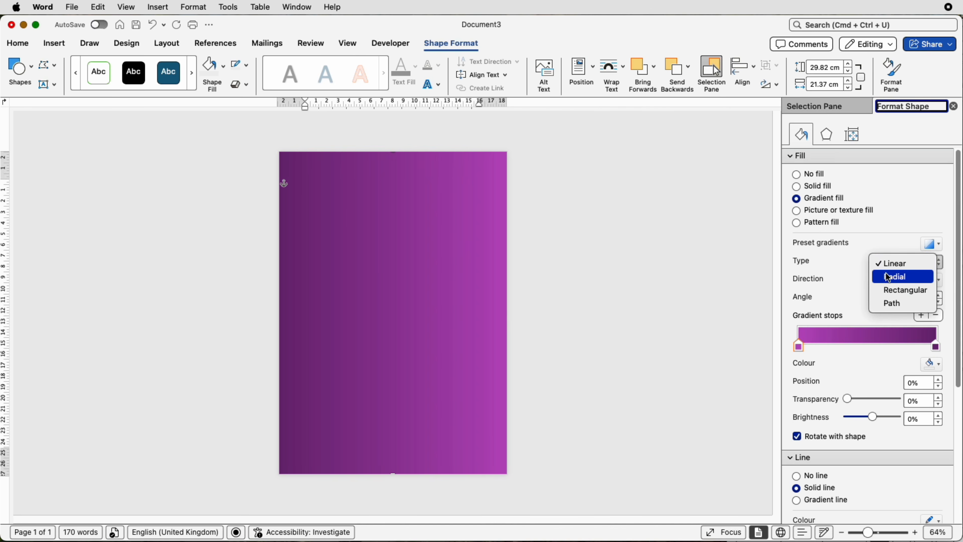
click(894, 276)
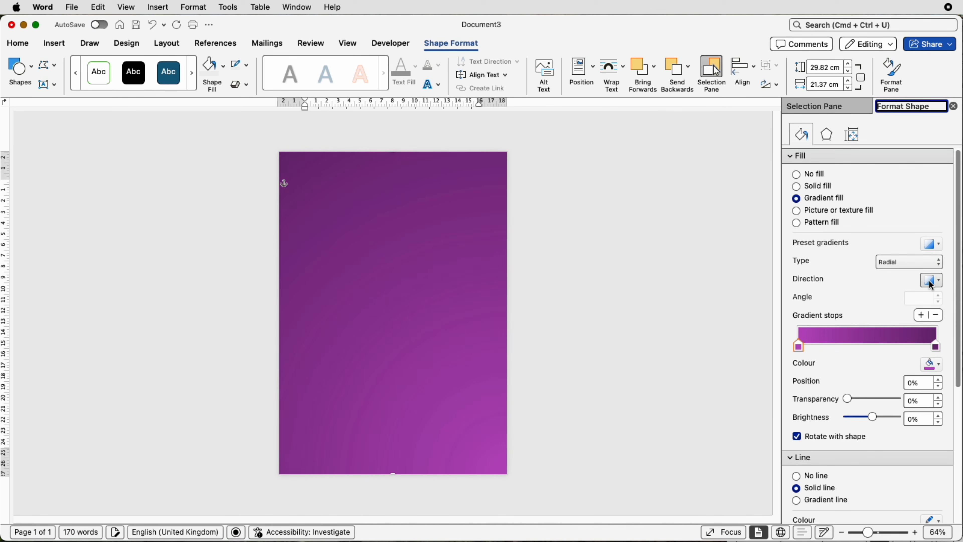
click(931, 281)
click(934, 304)
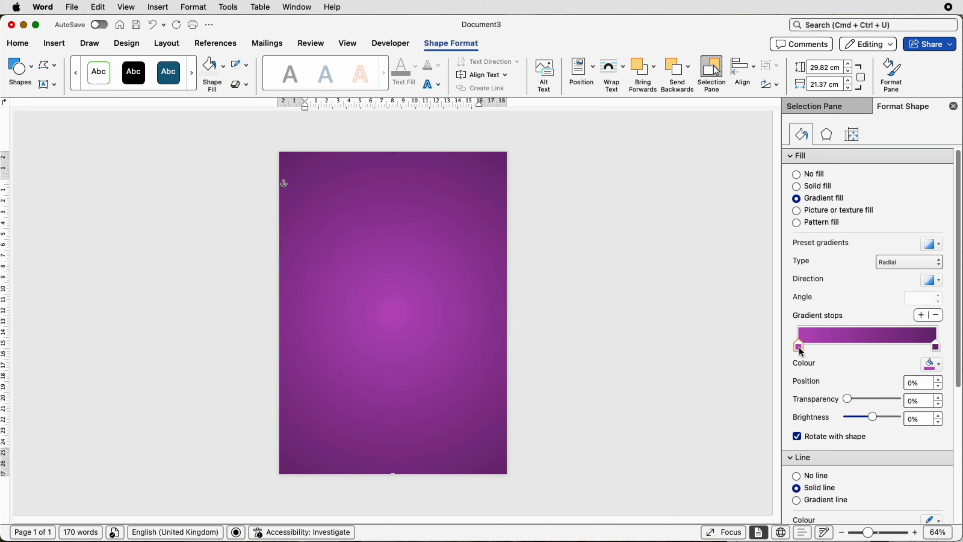
Step: Set the rectangle's first gradient stop to white and its last stop to light grey, white at -15% brightness
click(931, 364)
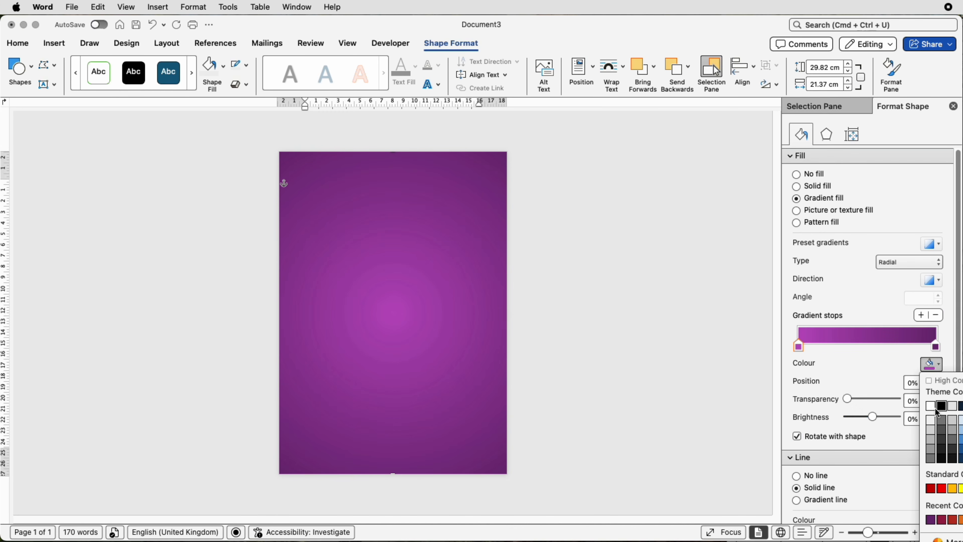
click(930, 405)
click(936, 346)
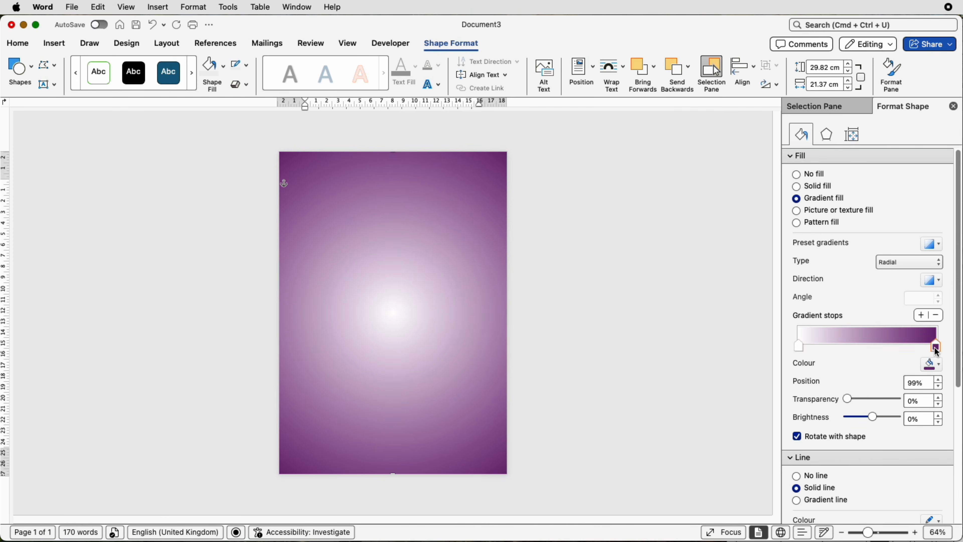
click(933, 364)
click(933, 431)
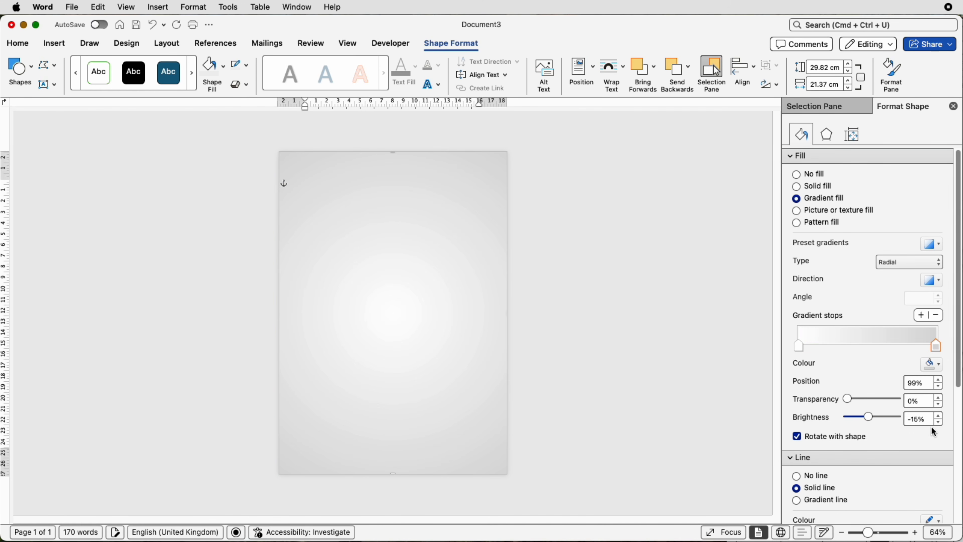
Step: Set the background rectangle's text wrapping to Behind Text and deselect it
click(623, 68)
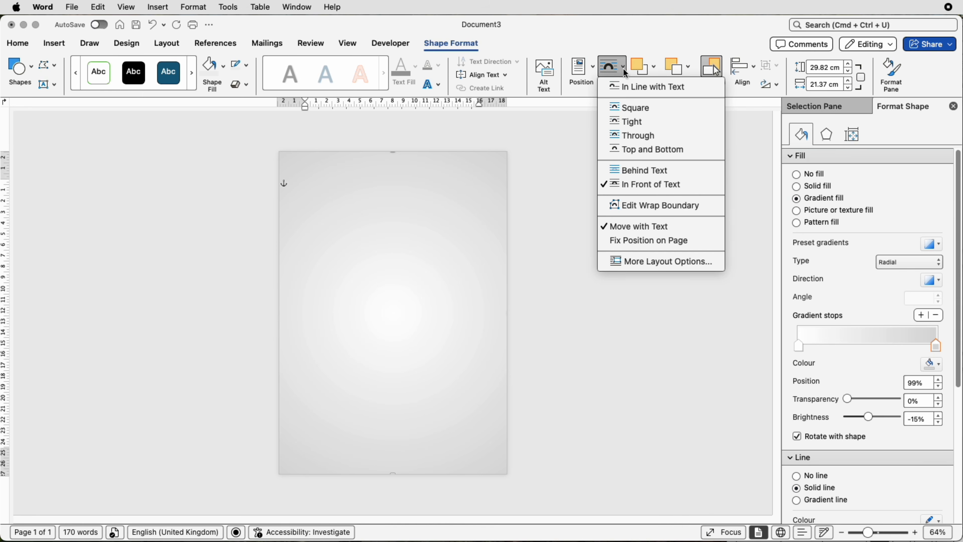
click(625, 169)
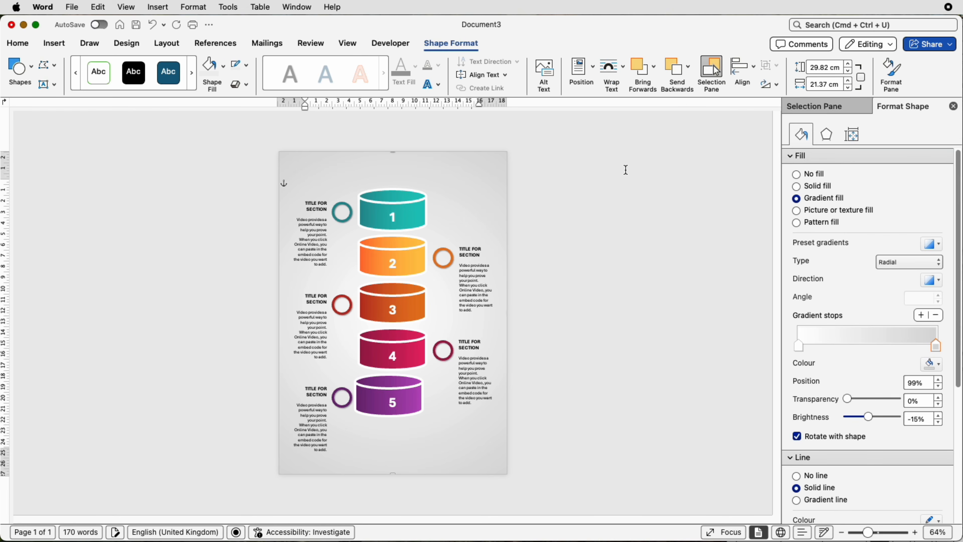
click(659, 222)
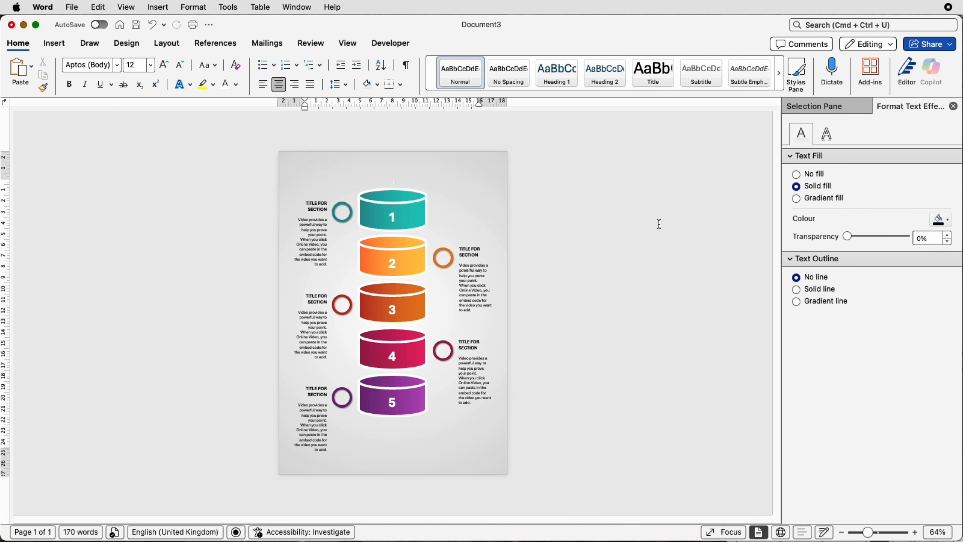